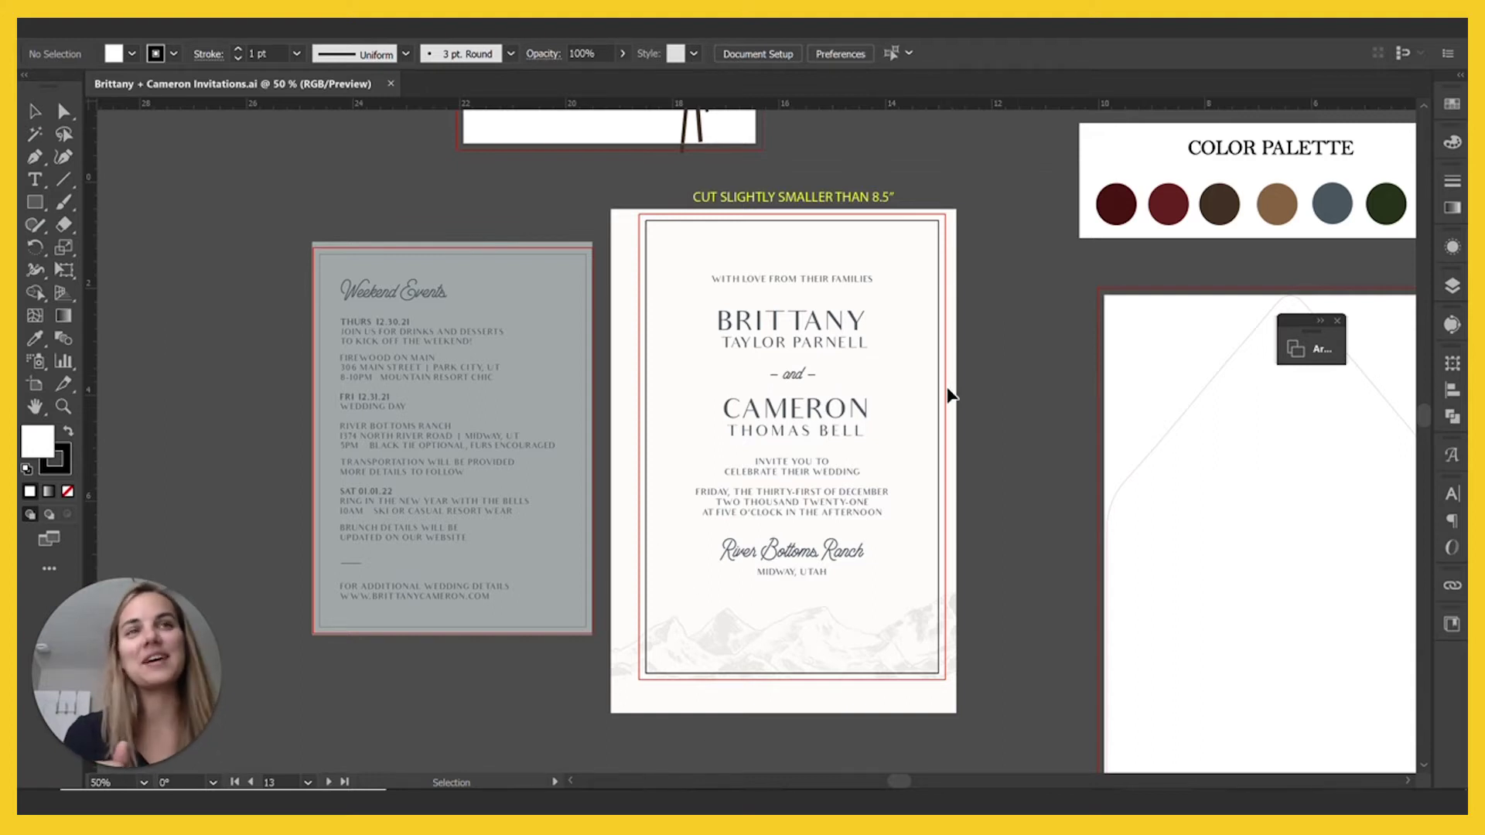
Save a separate copy of the invitation file with ' Print Ready' appended to its name
scroll(953, 395, "down", 3)
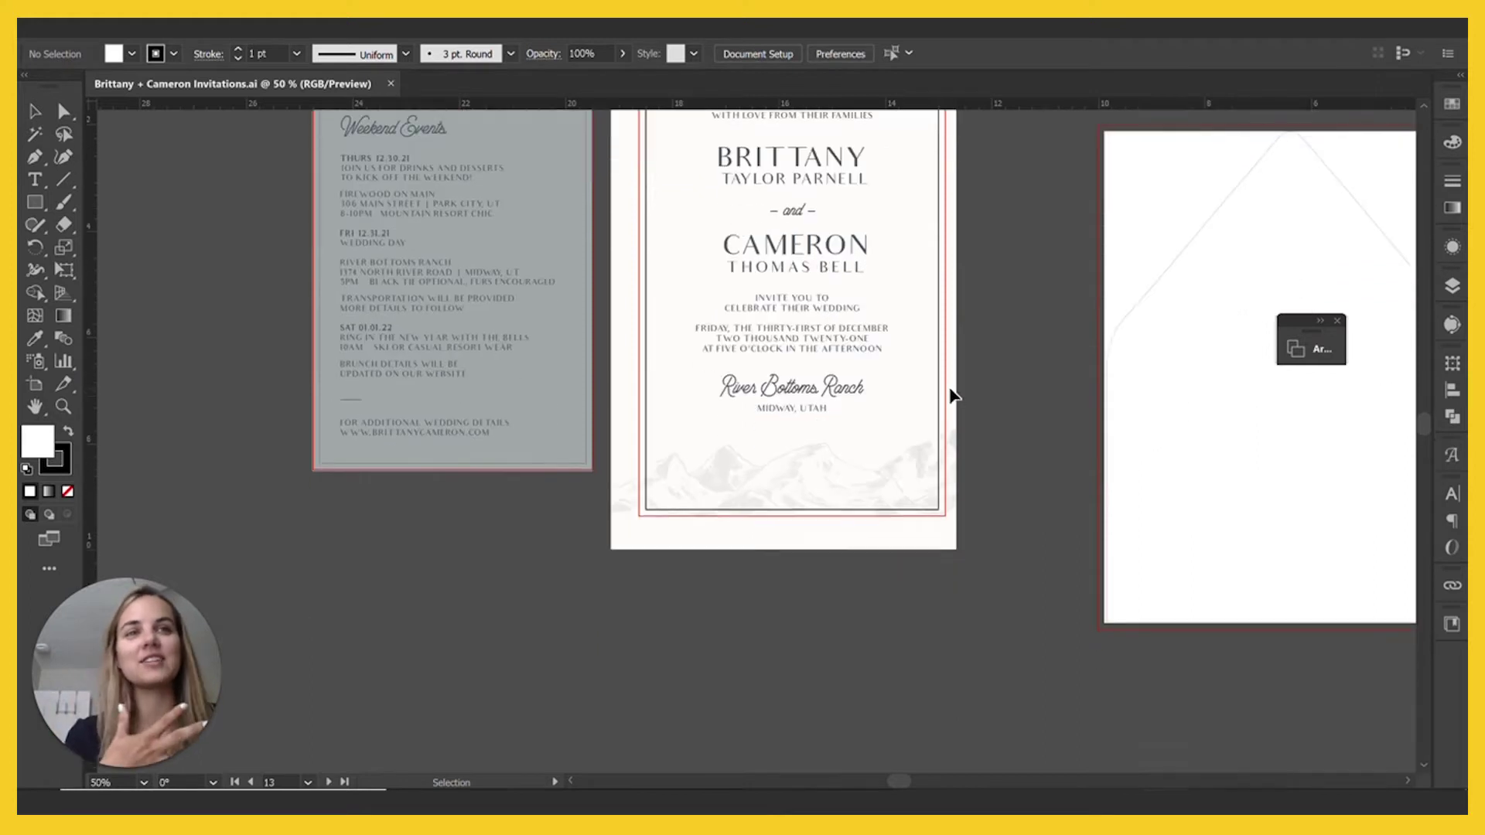
scroll(959, 398, "up", 3)
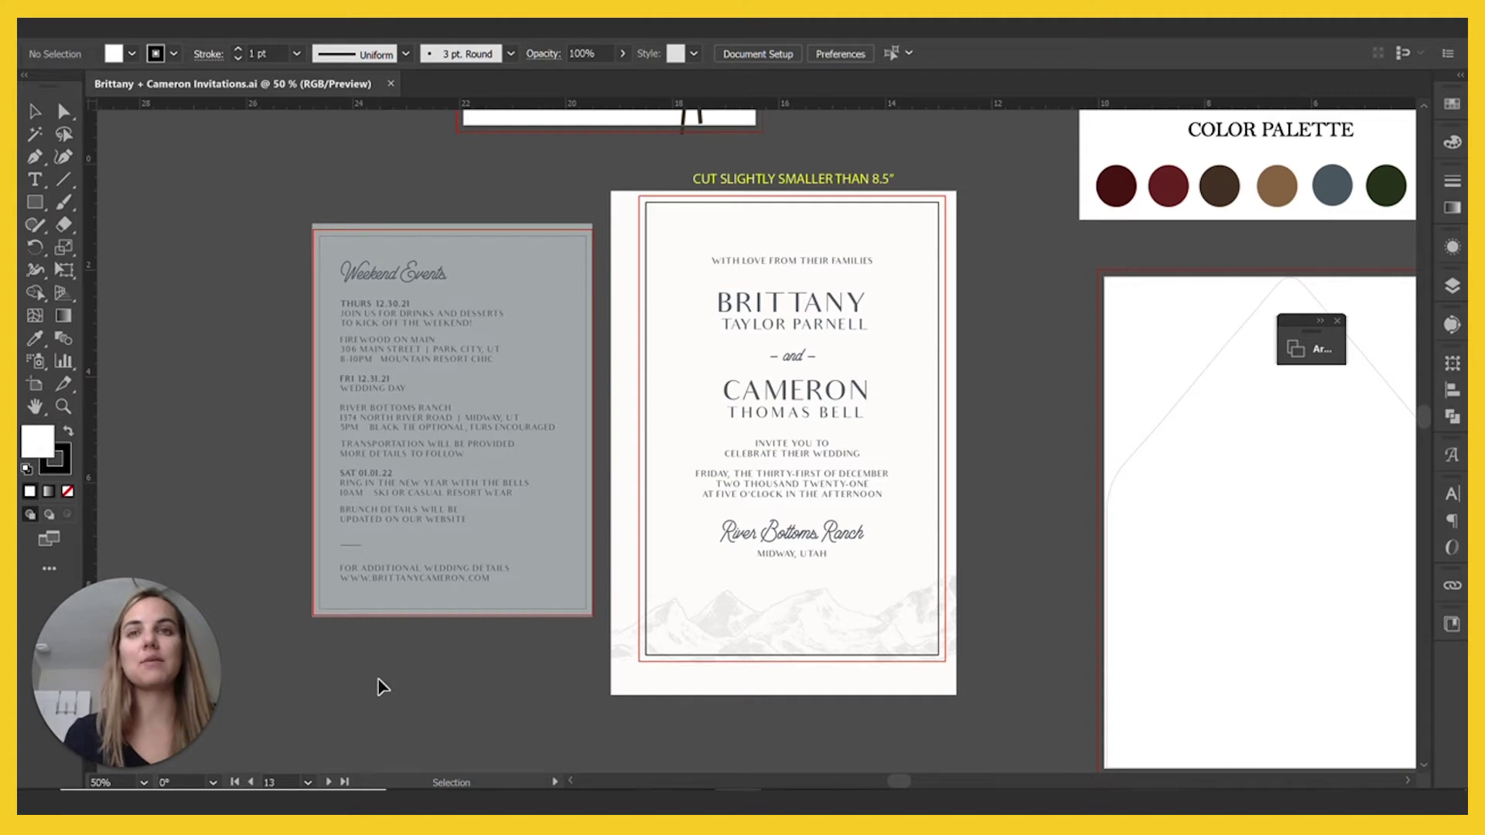
key("ctrl")
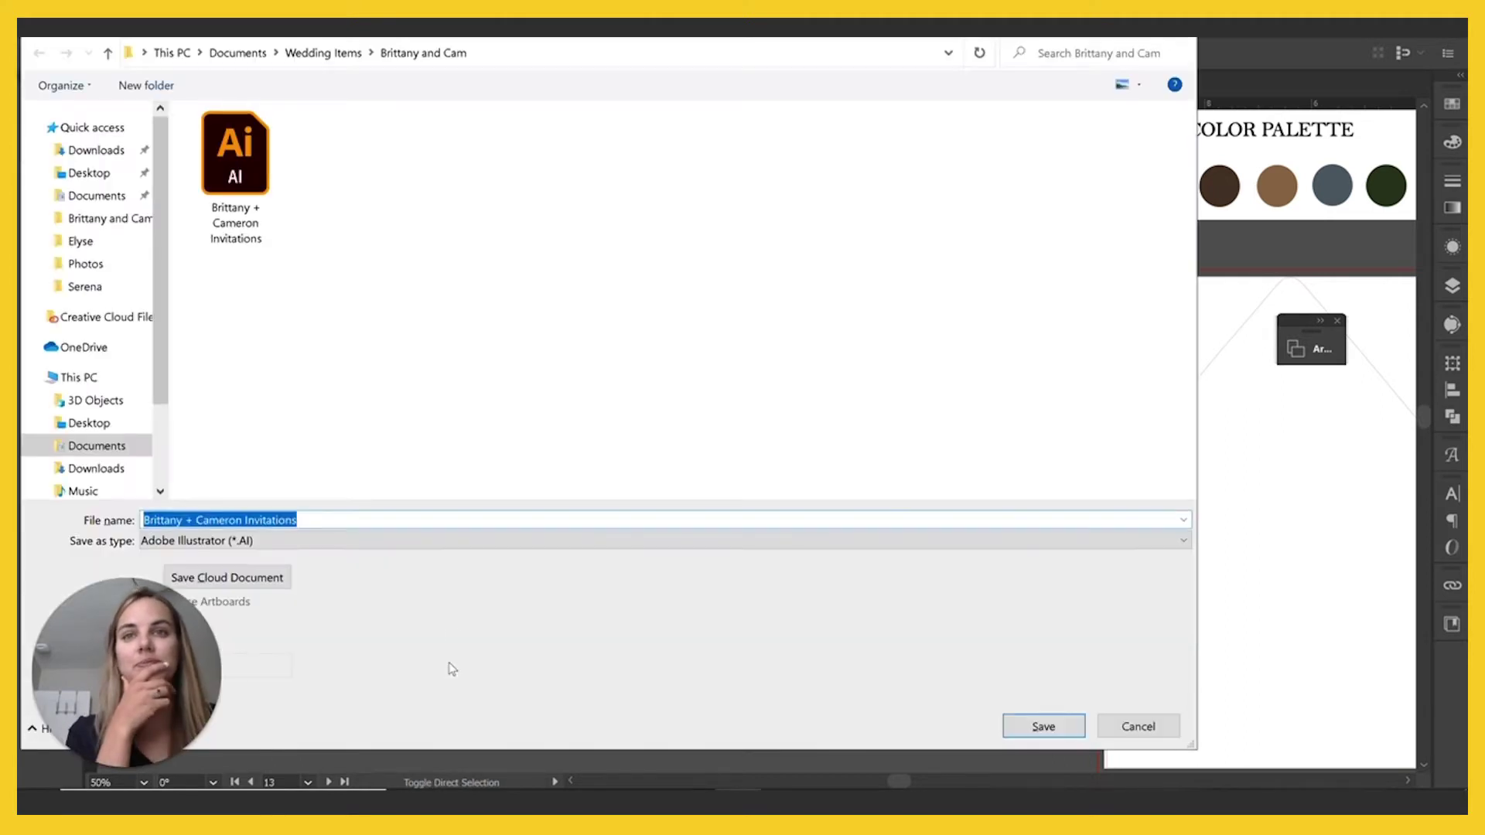
key("End")
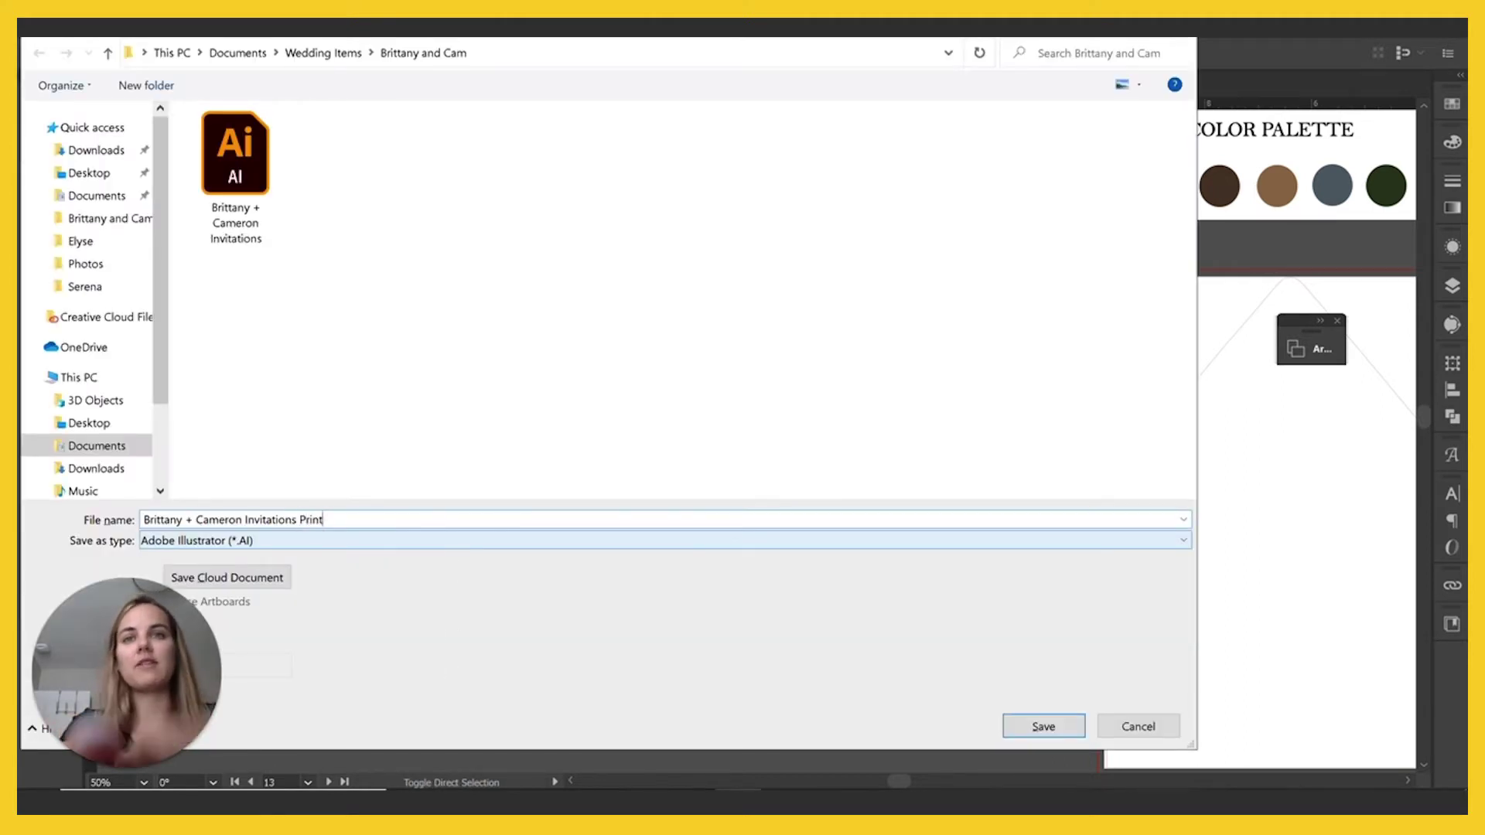
type("Print Re")
key("Escape")
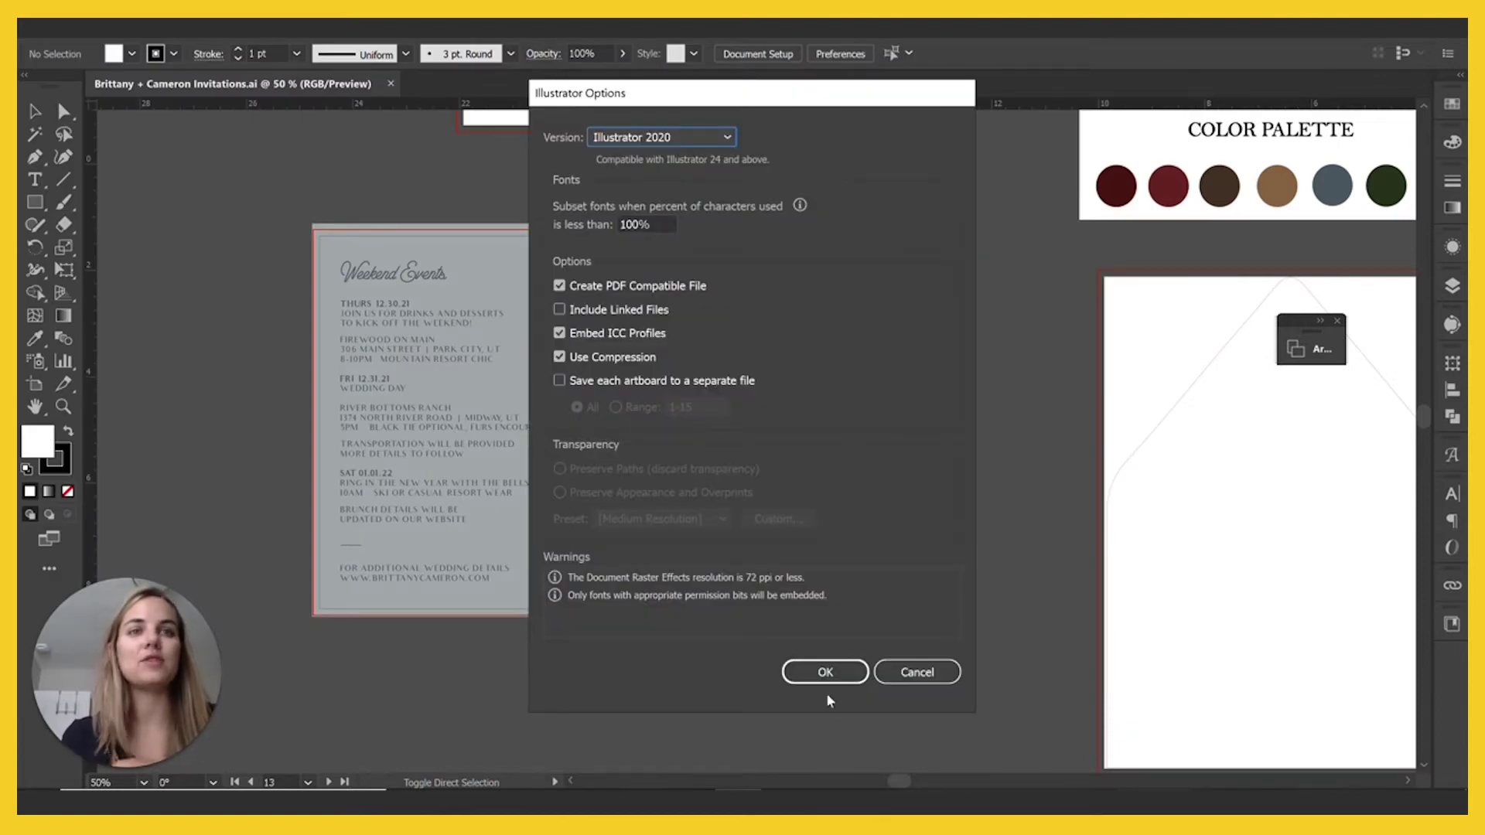
left_click(826, 673)
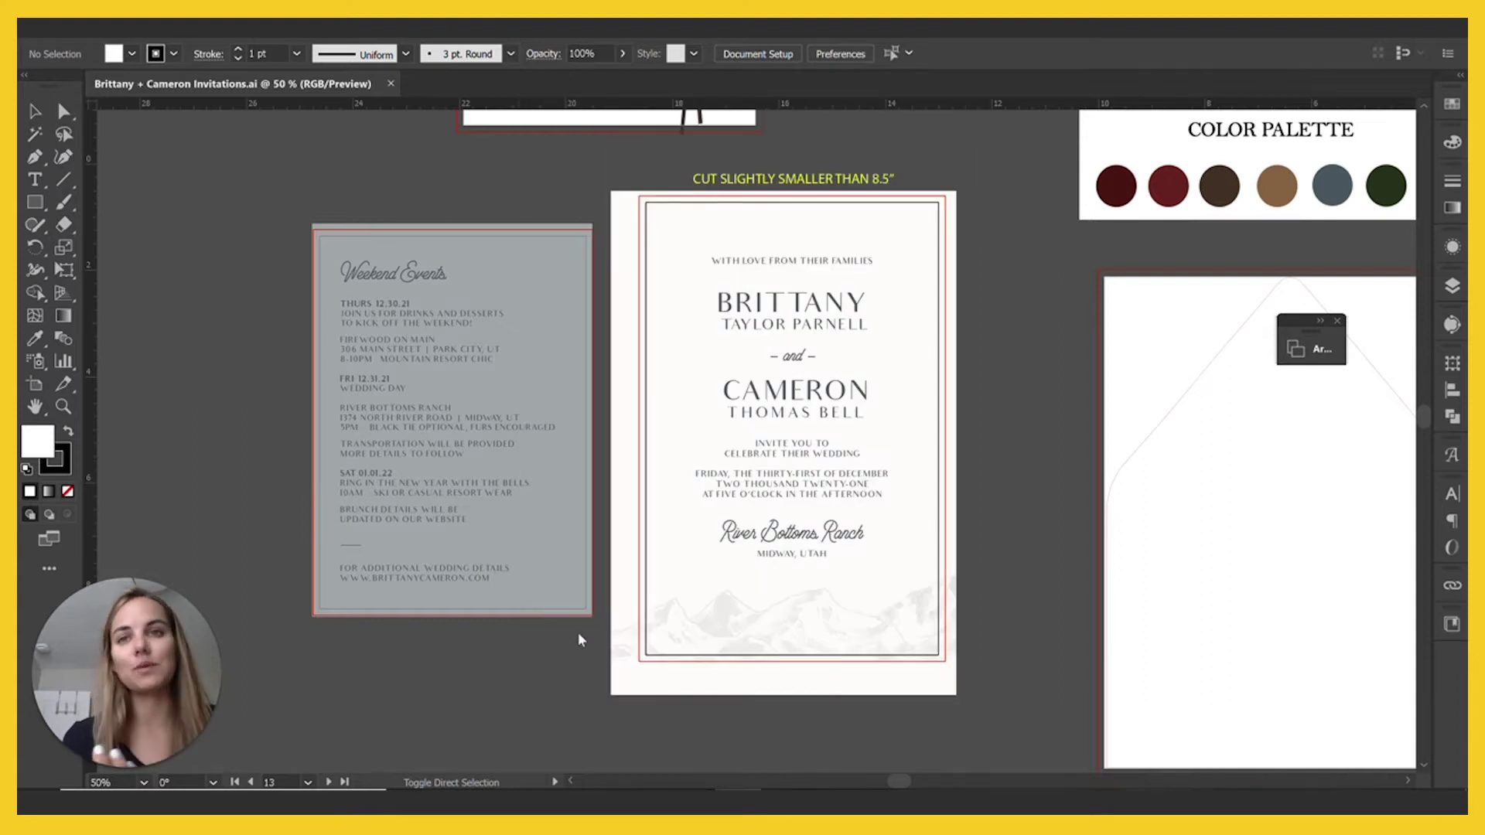
Move the invitation artboard down-left into empty canvas, accepting the alert
scroll(585, 404, "down", 8)
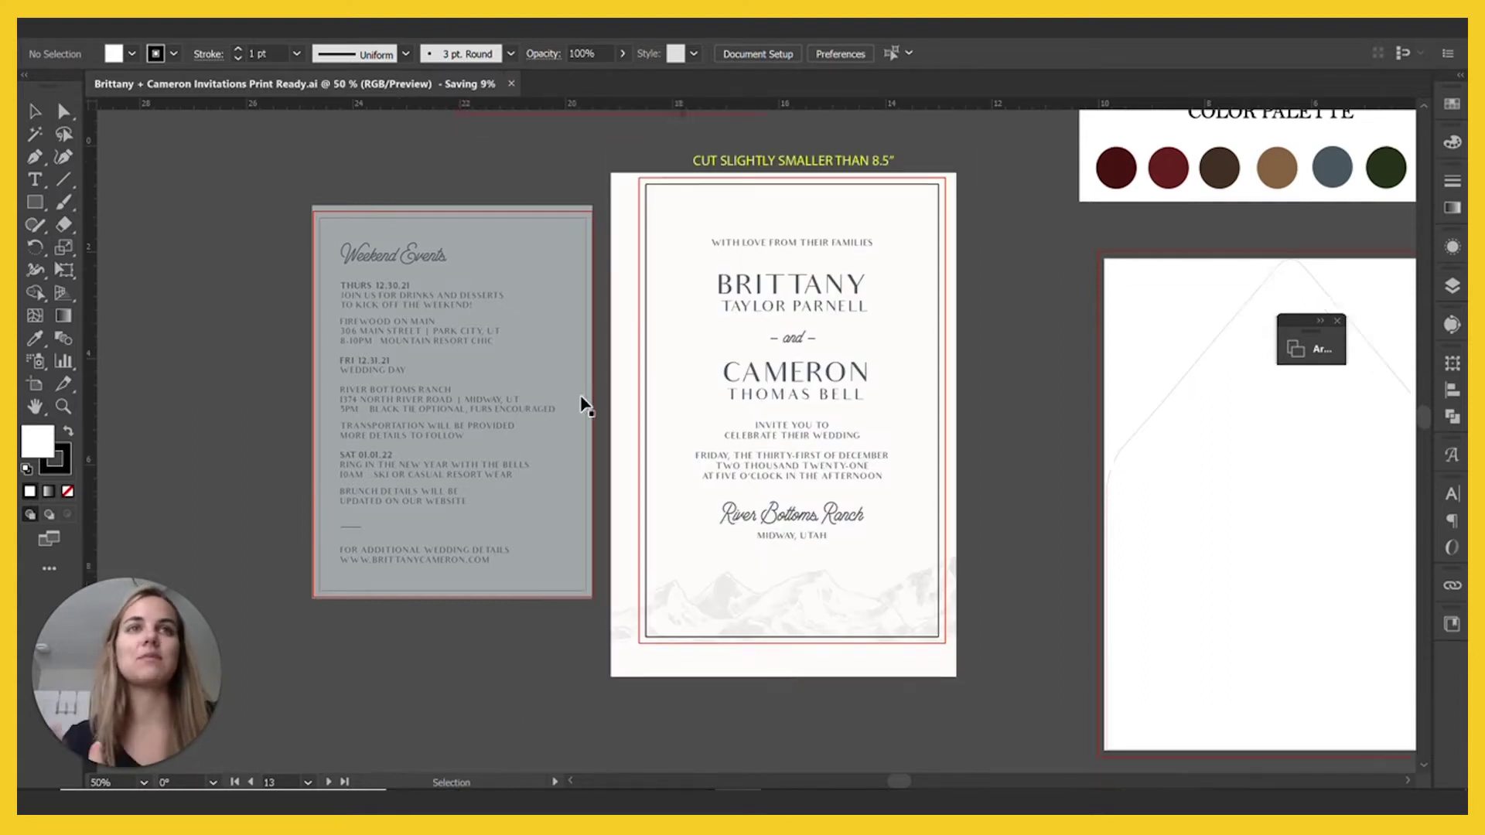
scroll(464, 395, "down", 2)
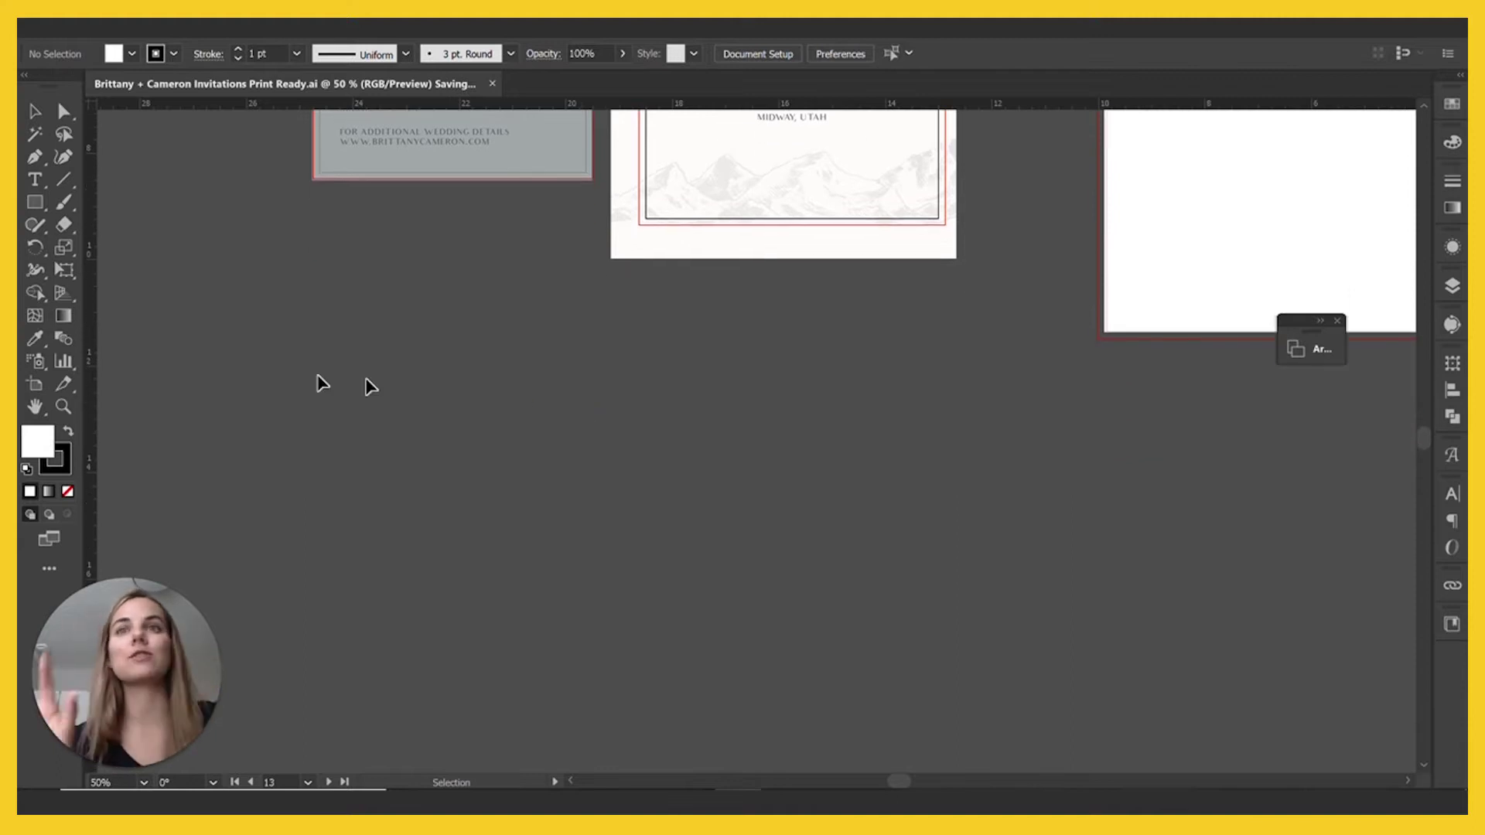
scroll(232, 395, "up", 2)
left_click(44, 389)
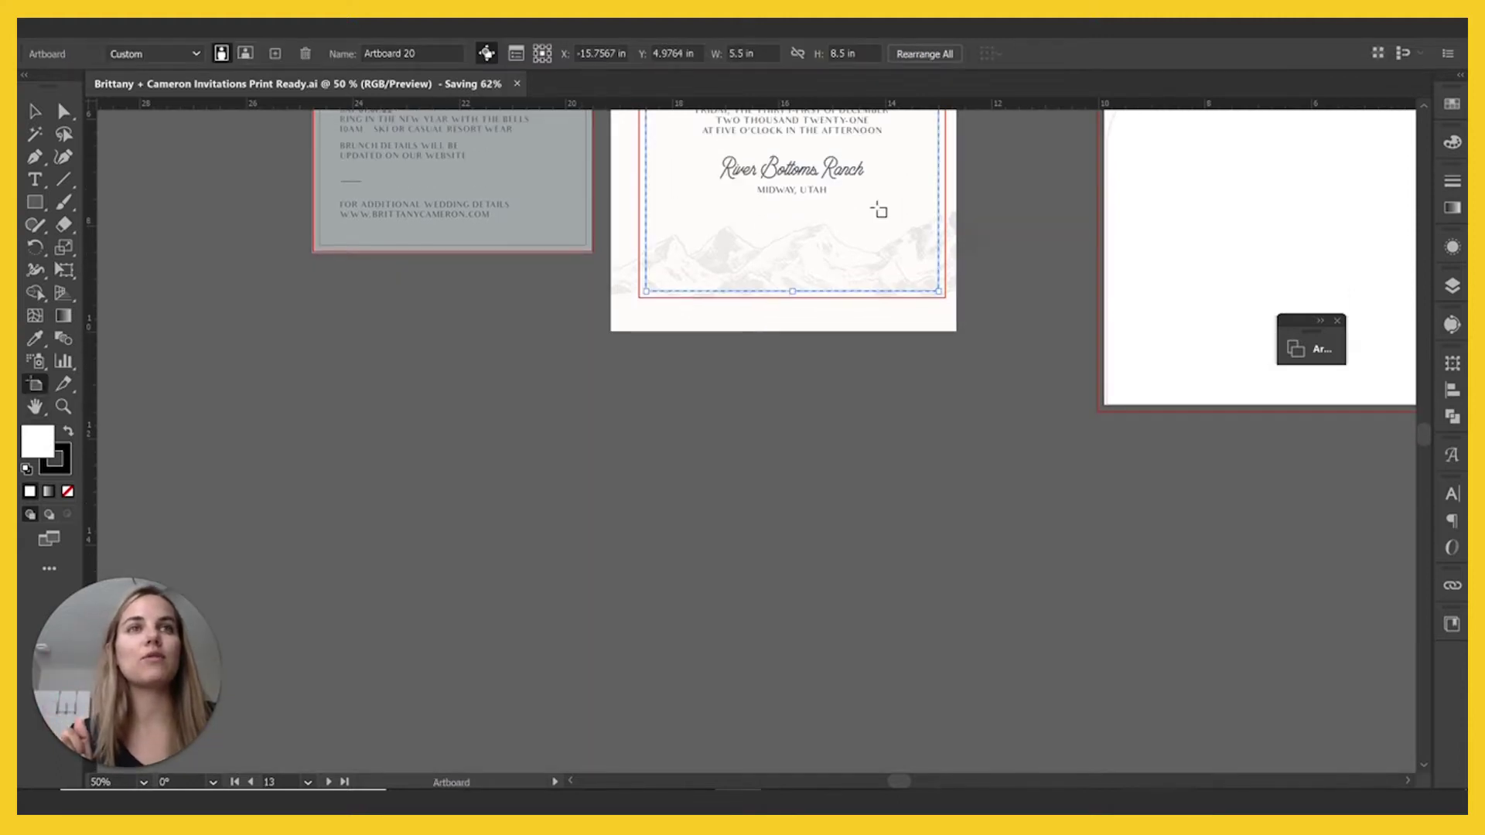
left_click_drag(879, 209, 385, 670)
left_click(889, 433)
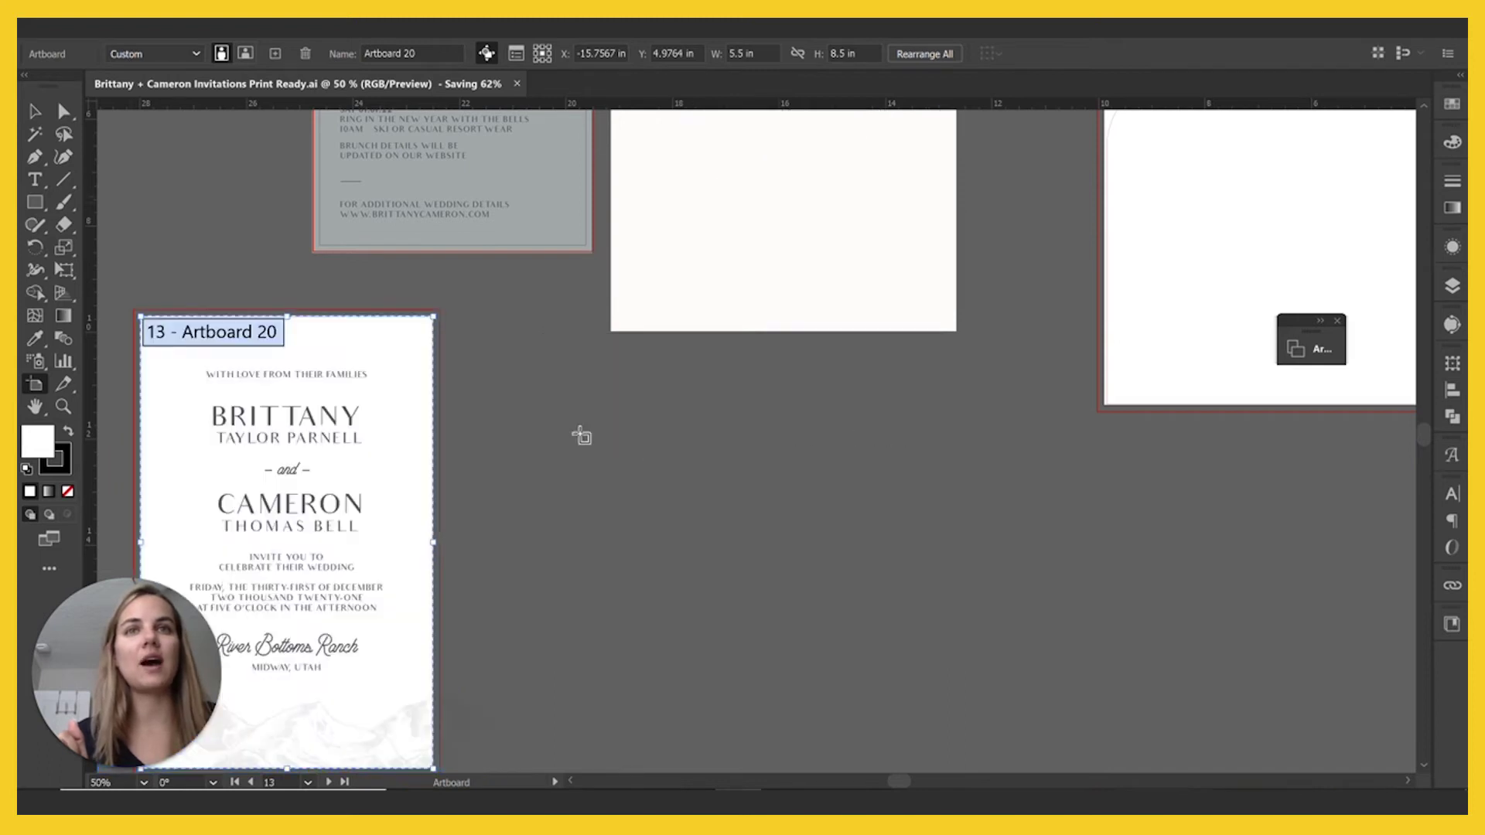
scroll(472, 370, "down", 3)
key("v")
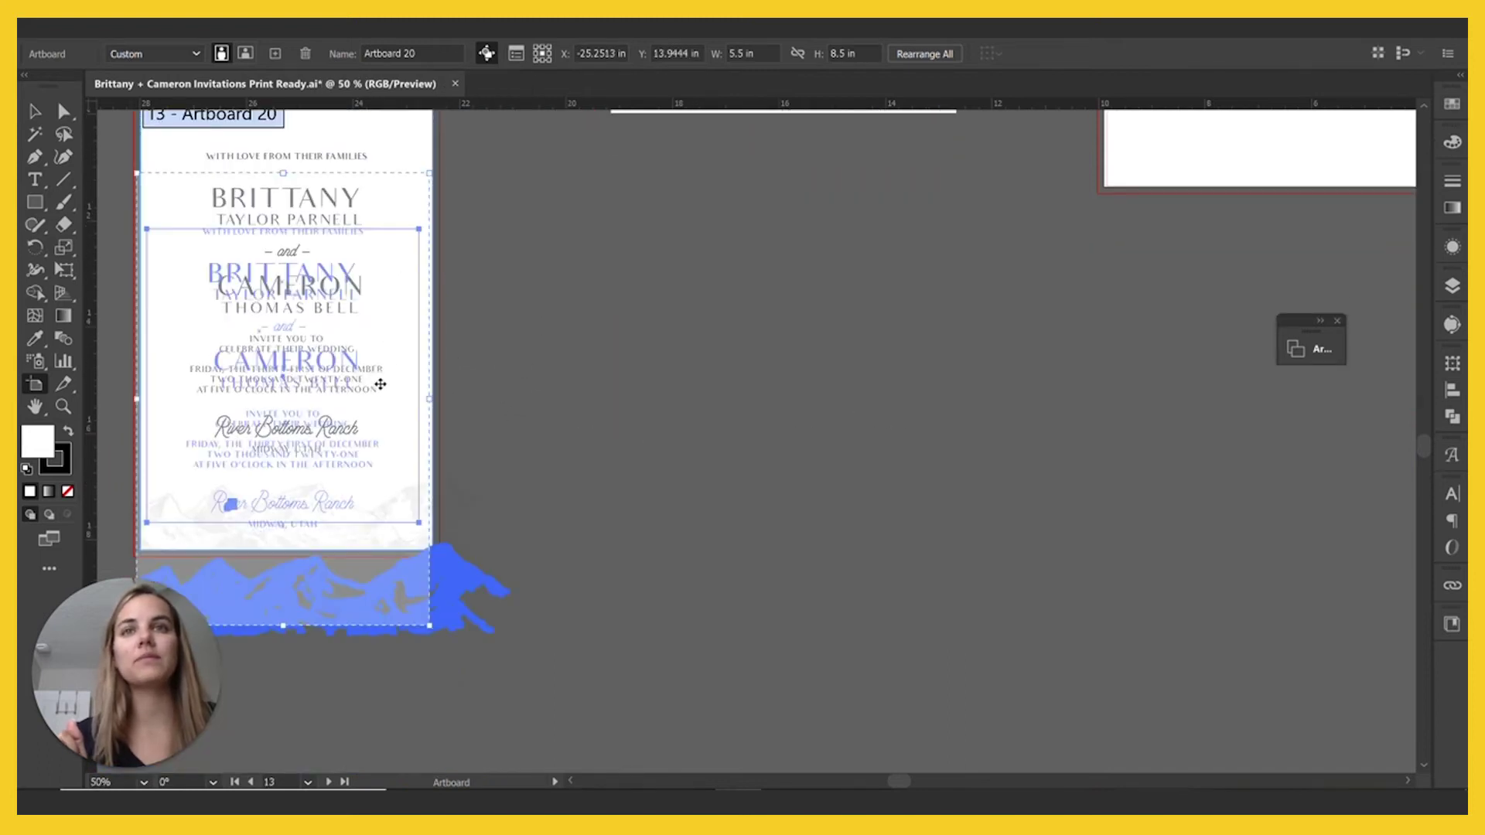
Check the mountain artwork's opacity, then select the invitation artboard again
scroll(387, 371, "up", 5)
scroll(723, 580, "up", 5)
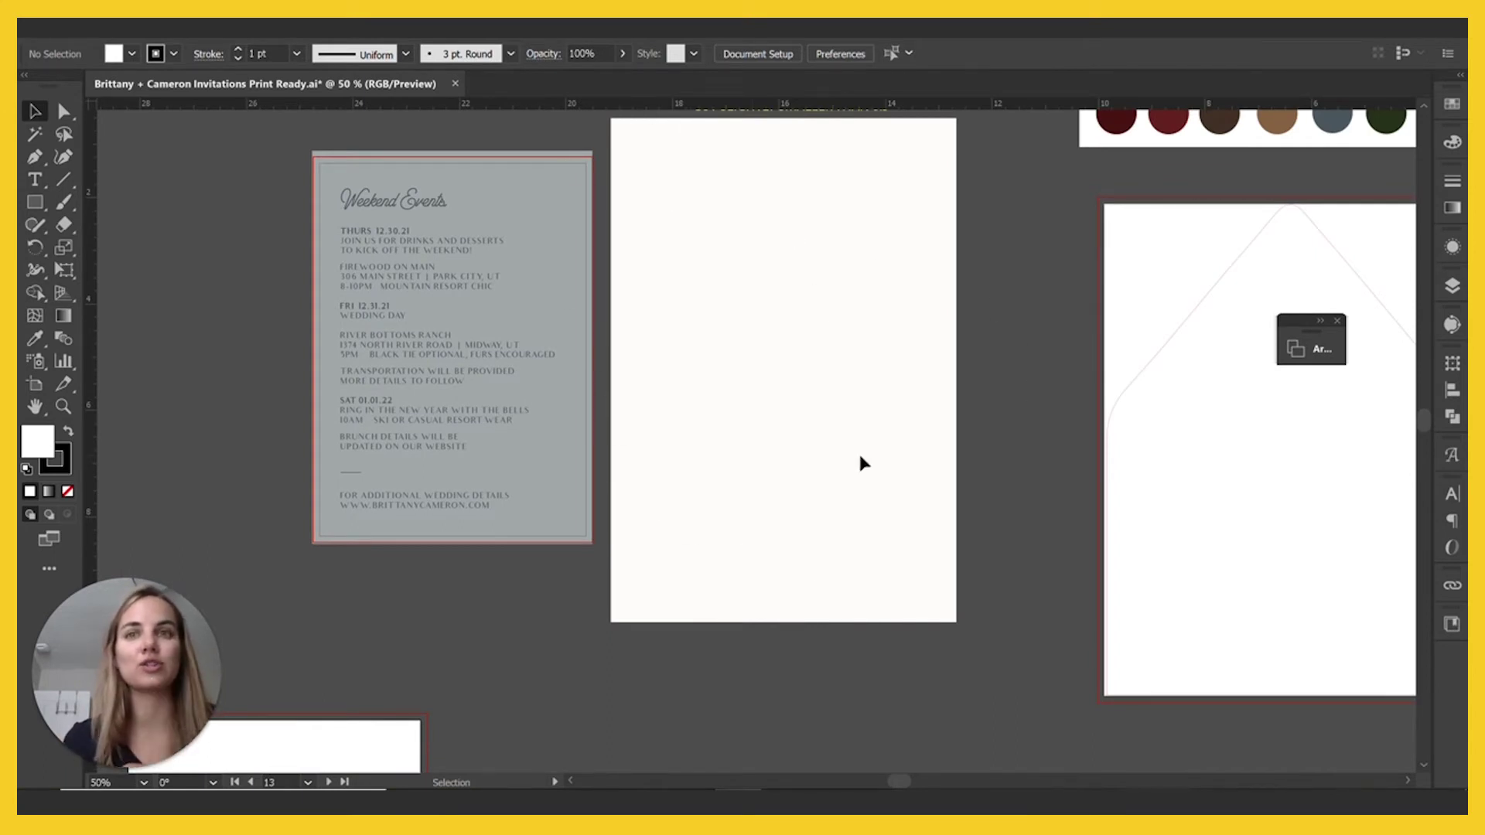
scroll(371, 473, "down", 1)
scroll(401, 464, "down", 7)
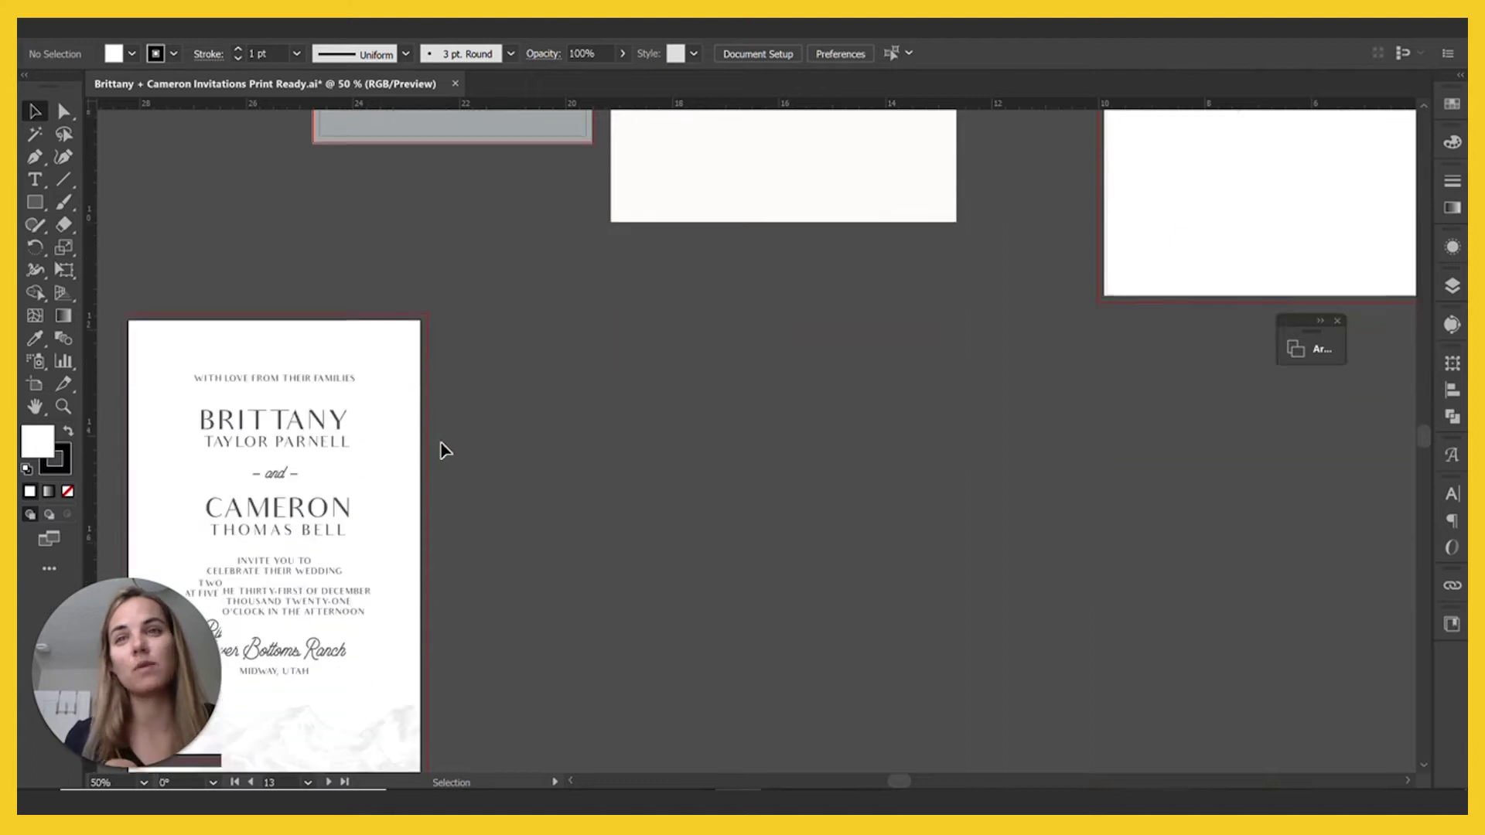
scroll(431, 438, "left", 2)
scroll(773, 456, "down", 2)
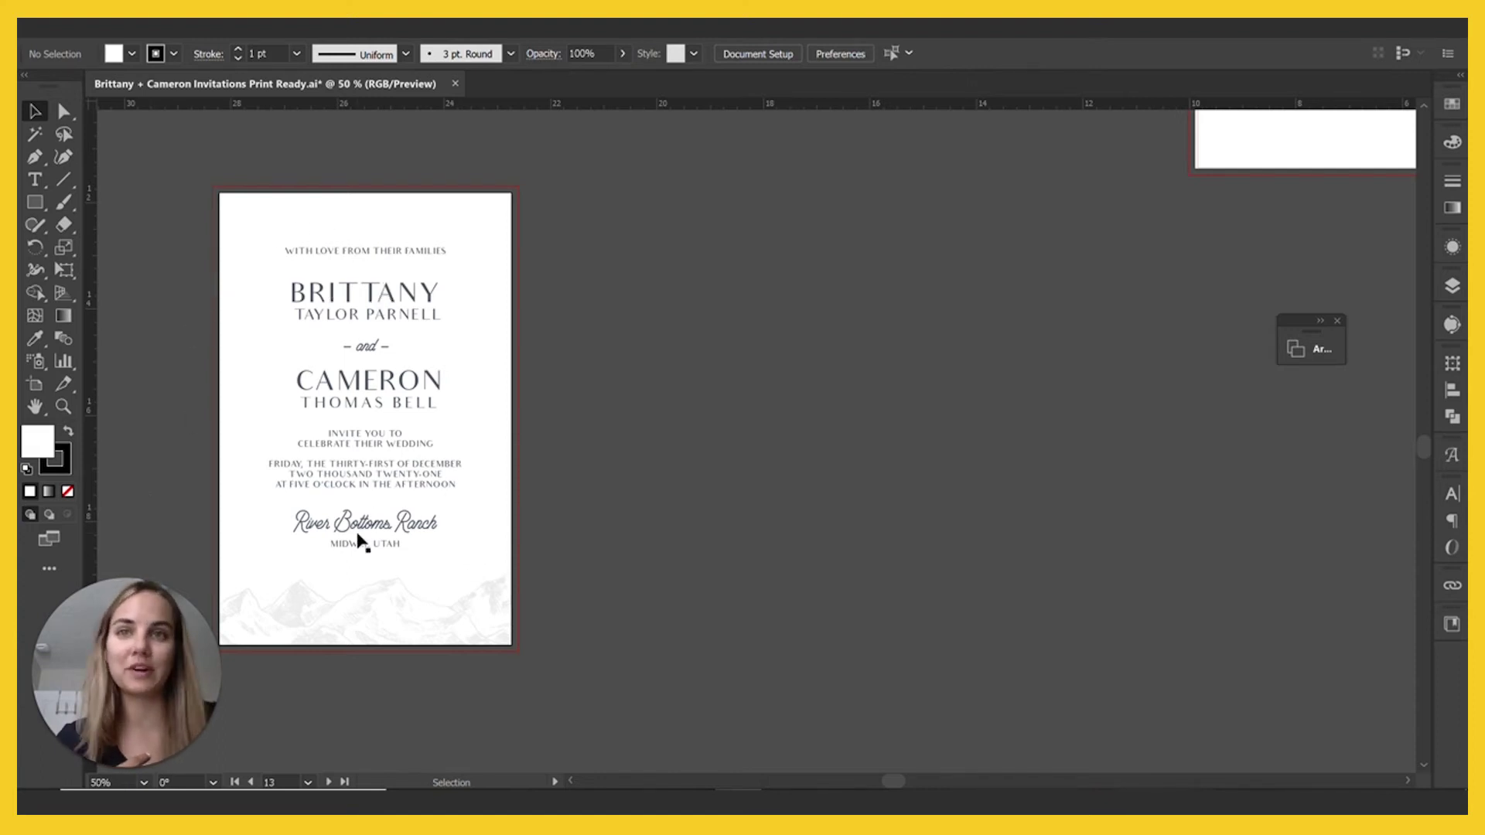
left_click(374, 615)
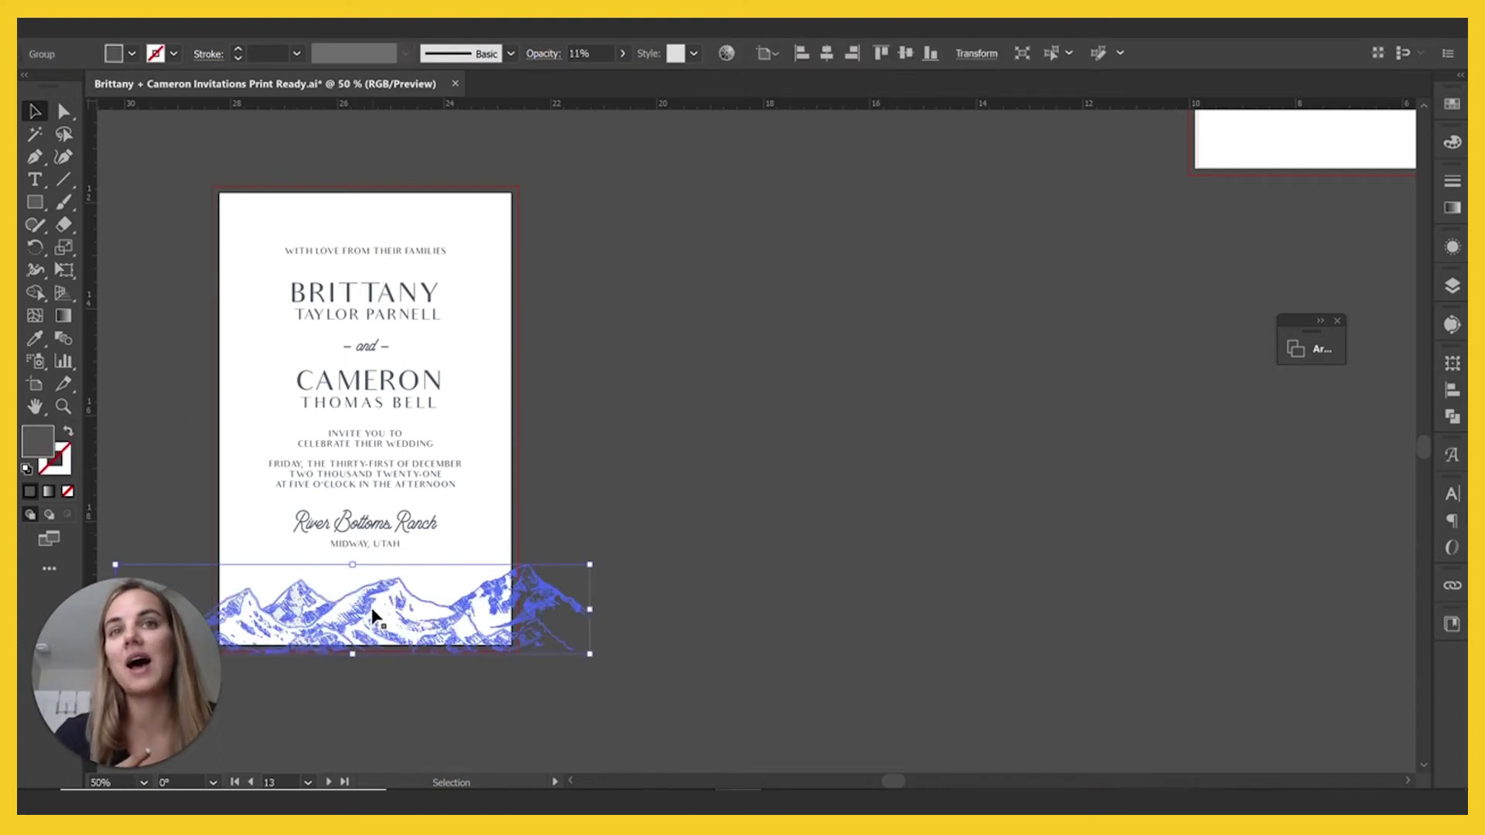
left_click(585, 459)
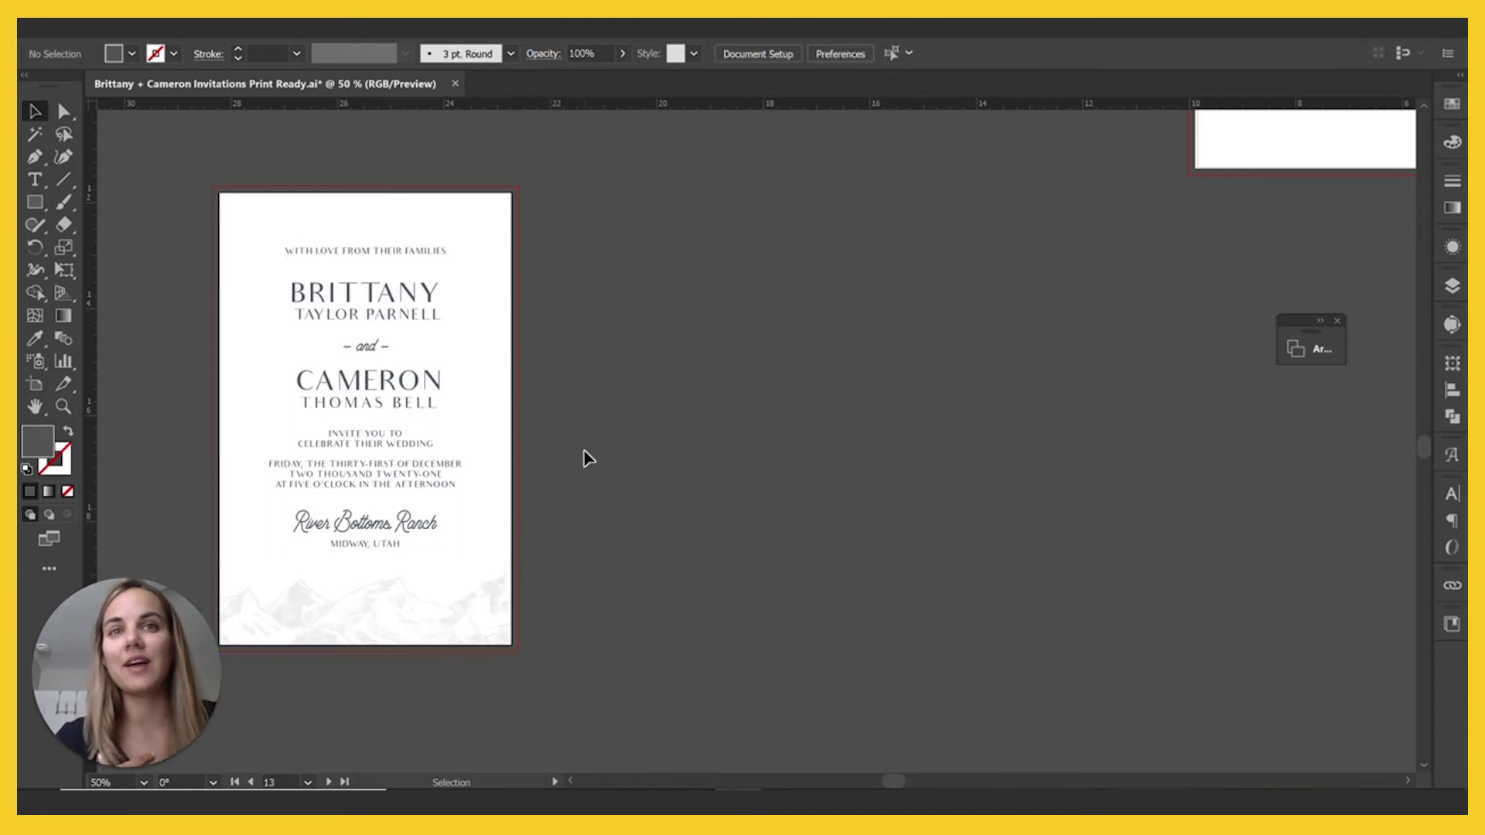
left_click(34, 391)
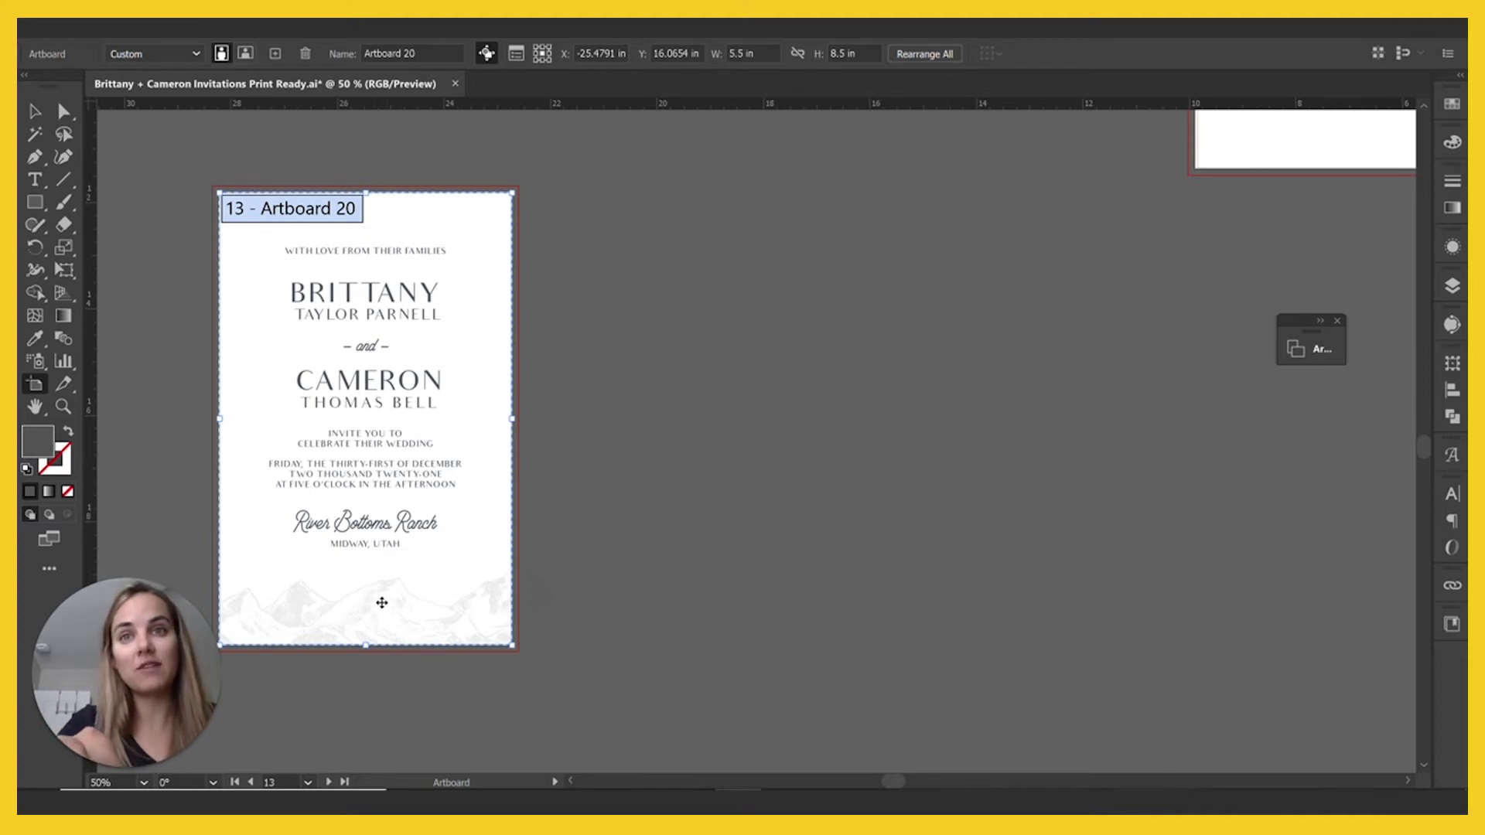
Alt-drag the invitation artboard right twice, creating two identical copies beside the original
left_click_drag(387, 600, 804, 606)
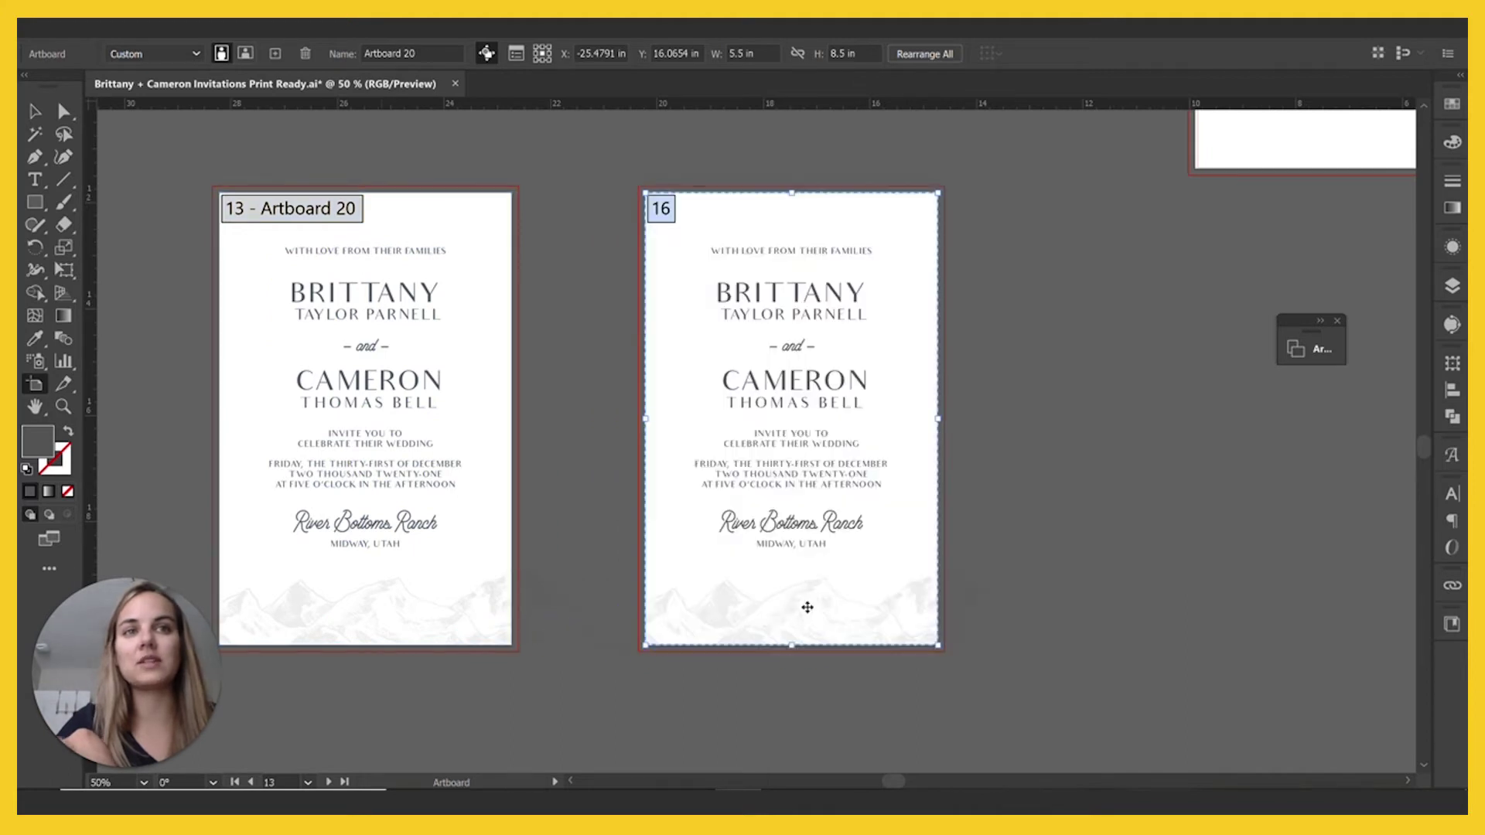
left_click(373, 607)
left_click_drag(410, 611, 1253, 613)
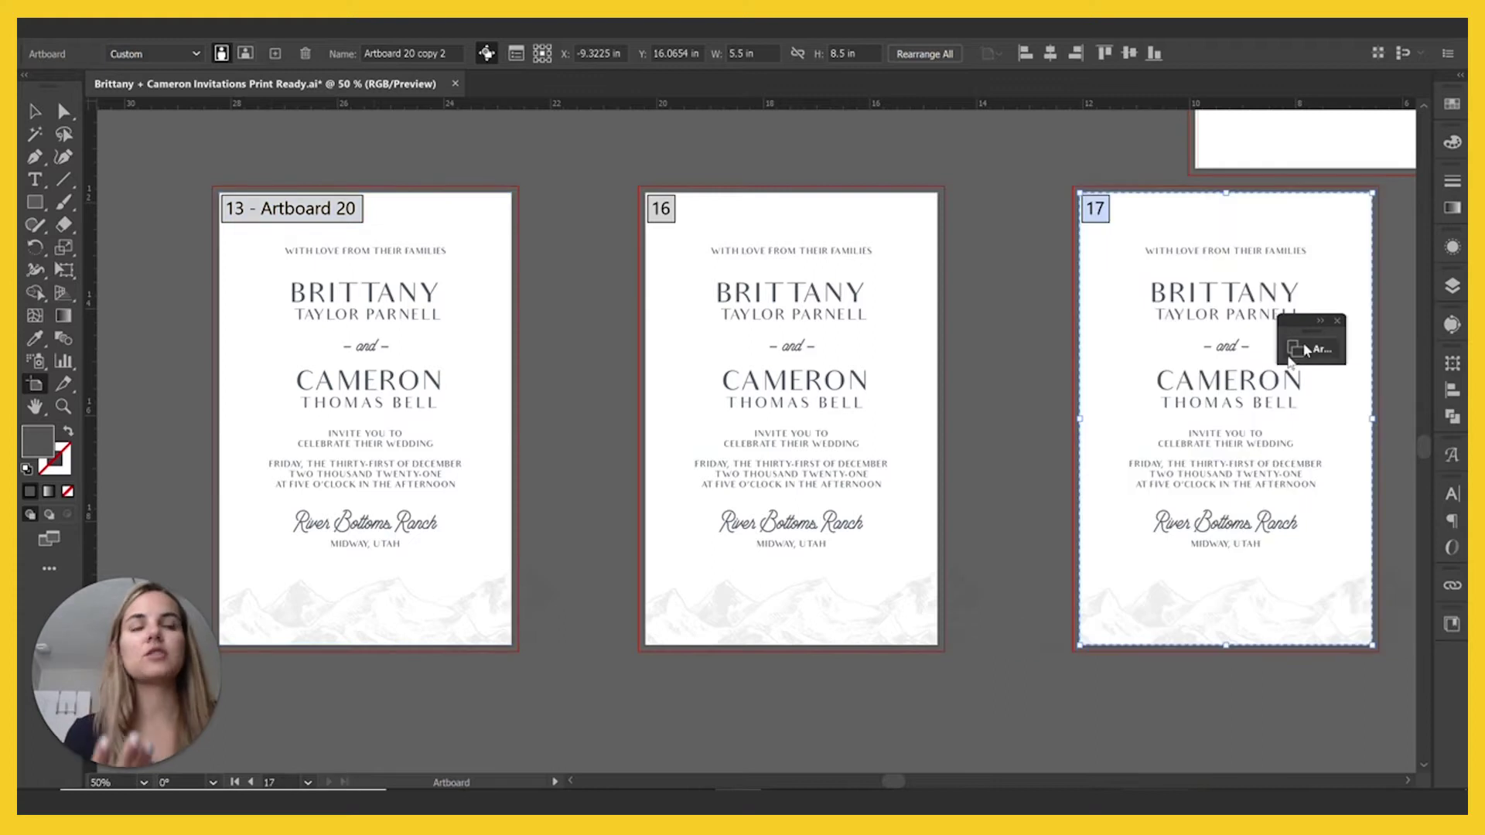
left_click(1338, 321)
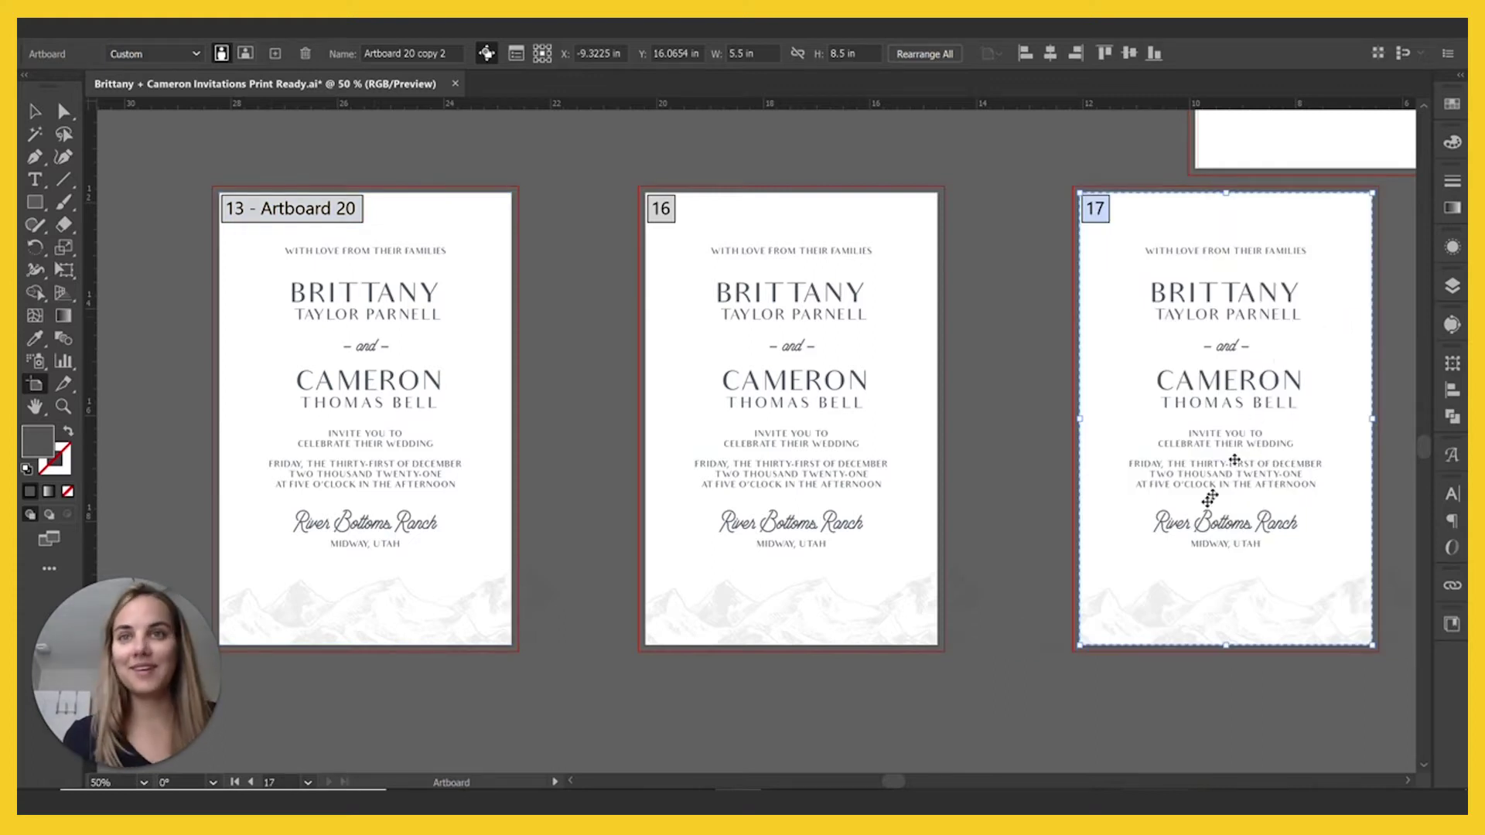
left_click(37, 113)
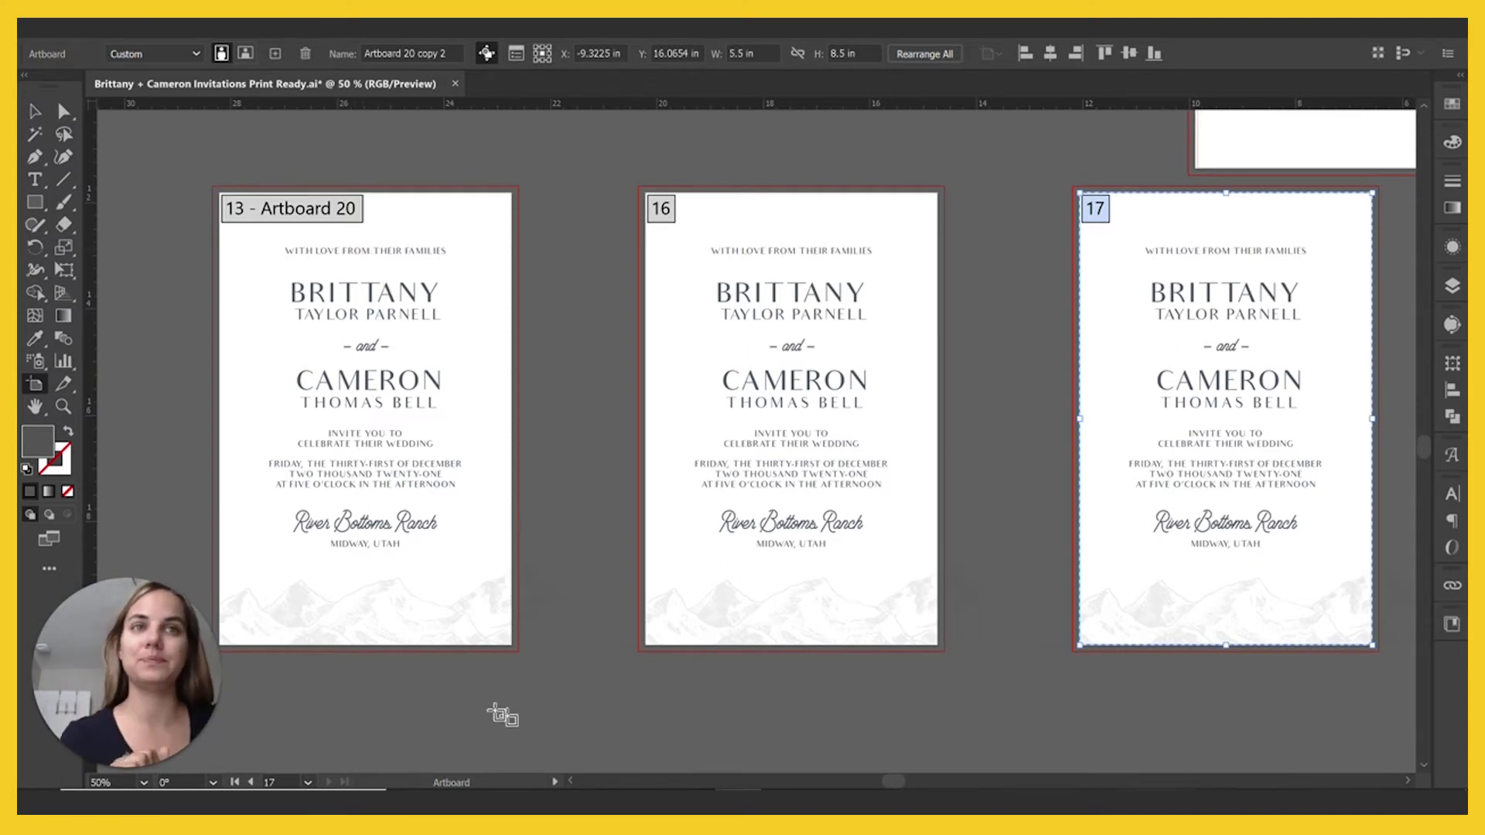
key("Escape")
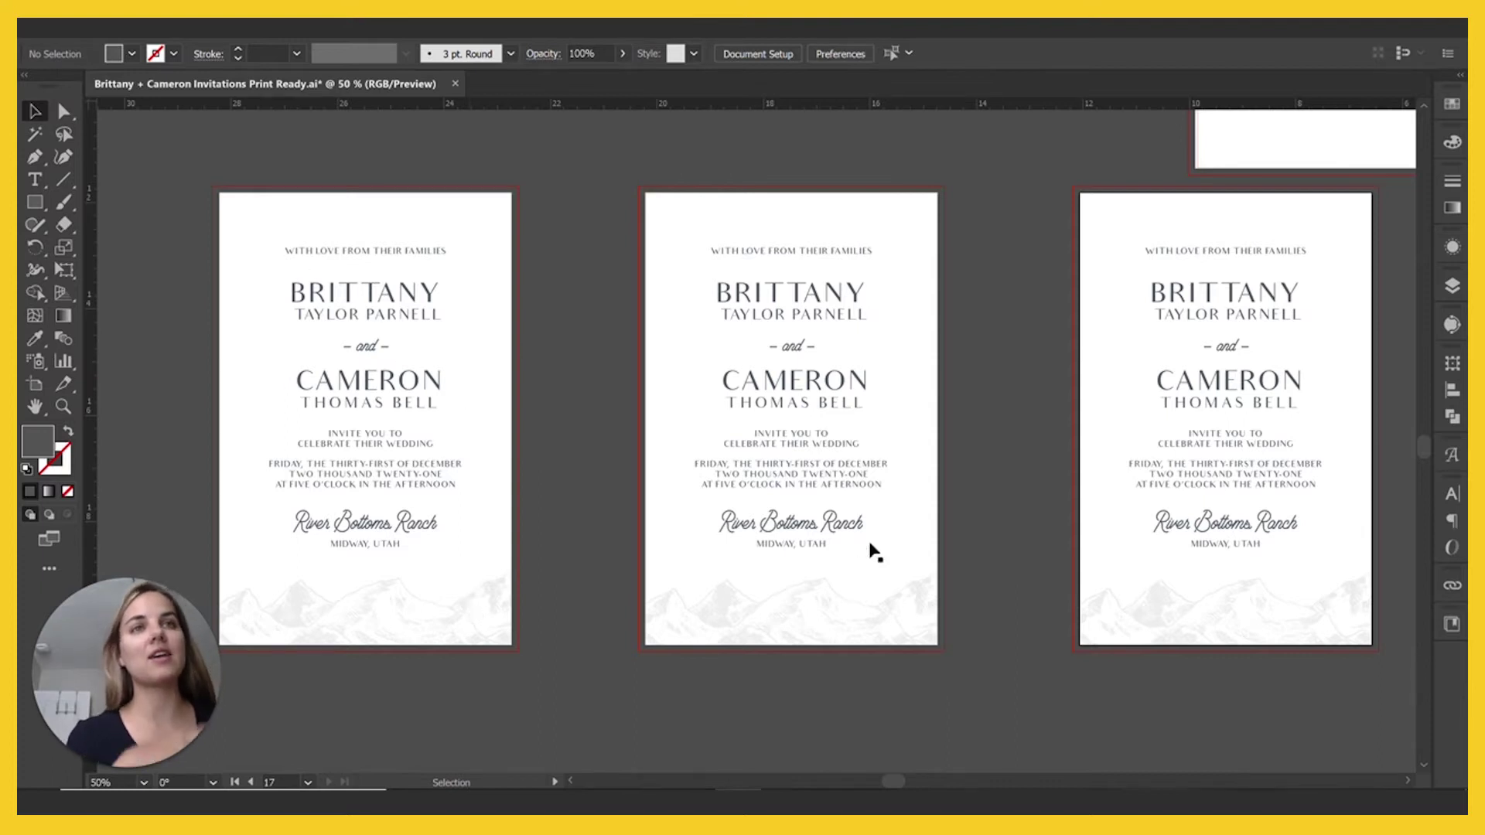
Convert the middle card's two name lines and the '– and –' text to outlines
left_click(781, 394)
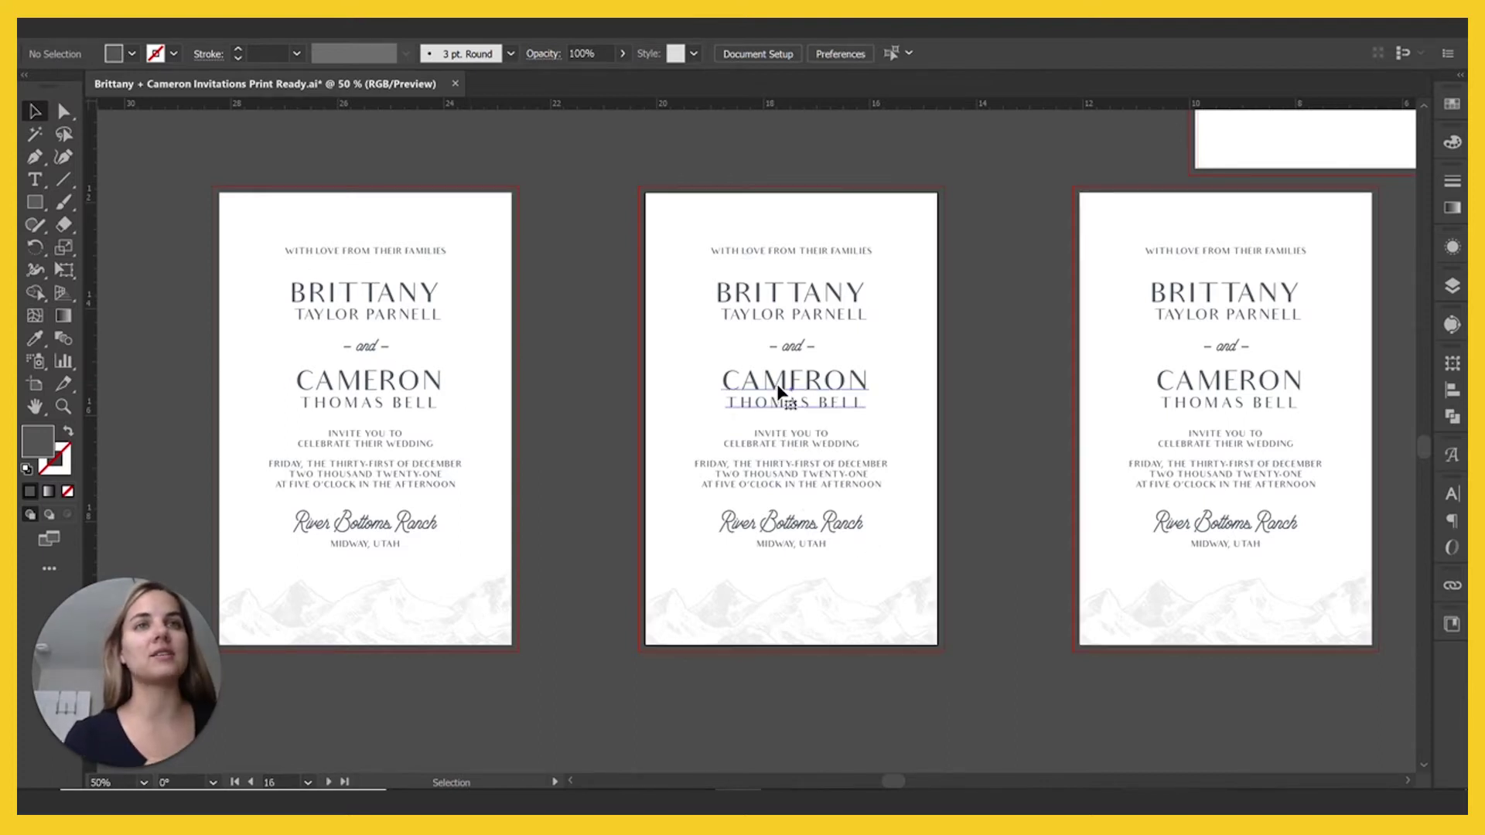
left_click(780, 394)
right_click(780, 392)
left_click(804, 504)
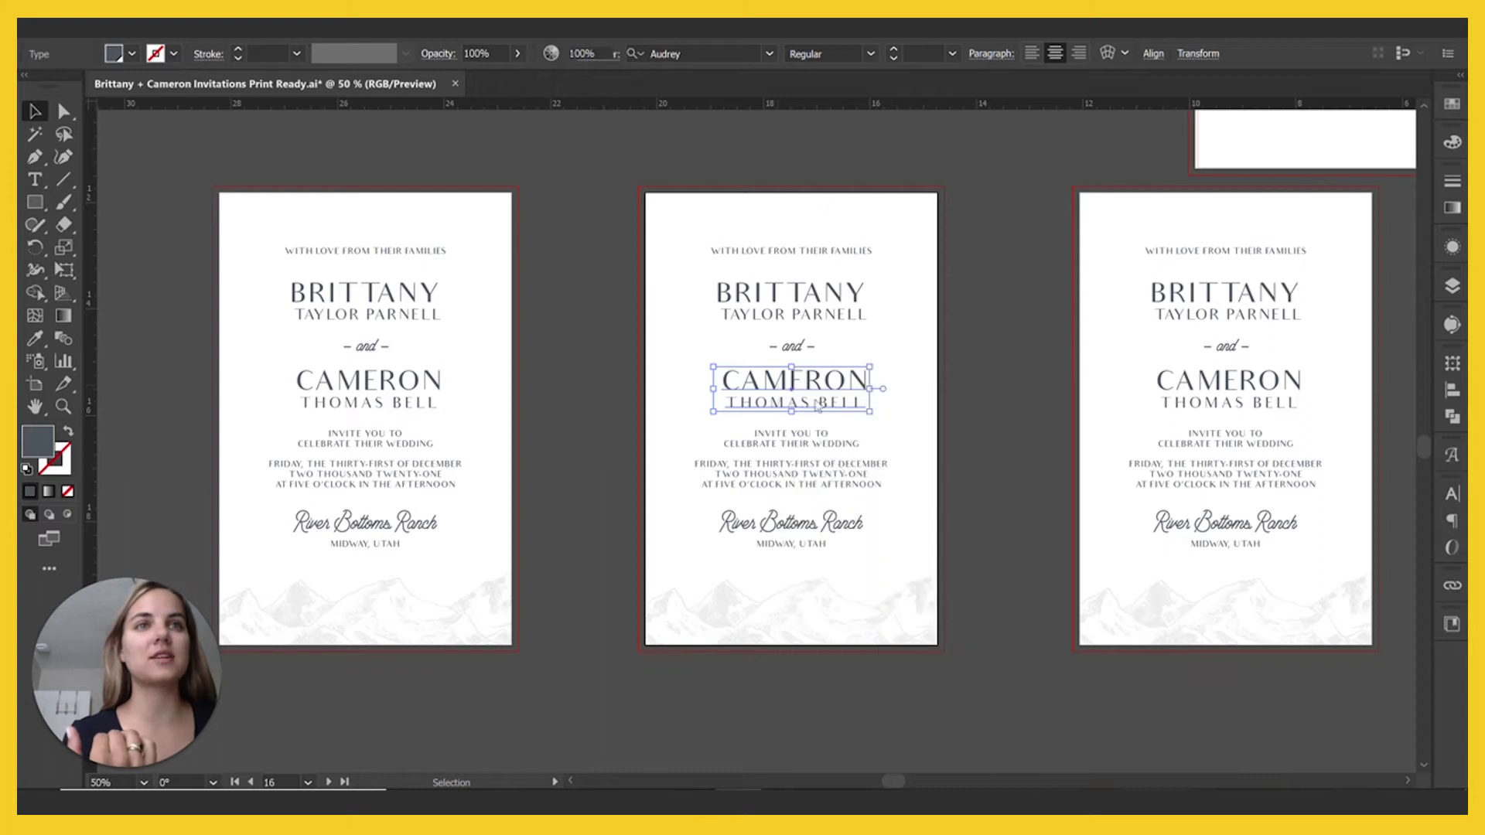
left_click(814, 319)
right_click(814, 319)
left_click(831, 431)
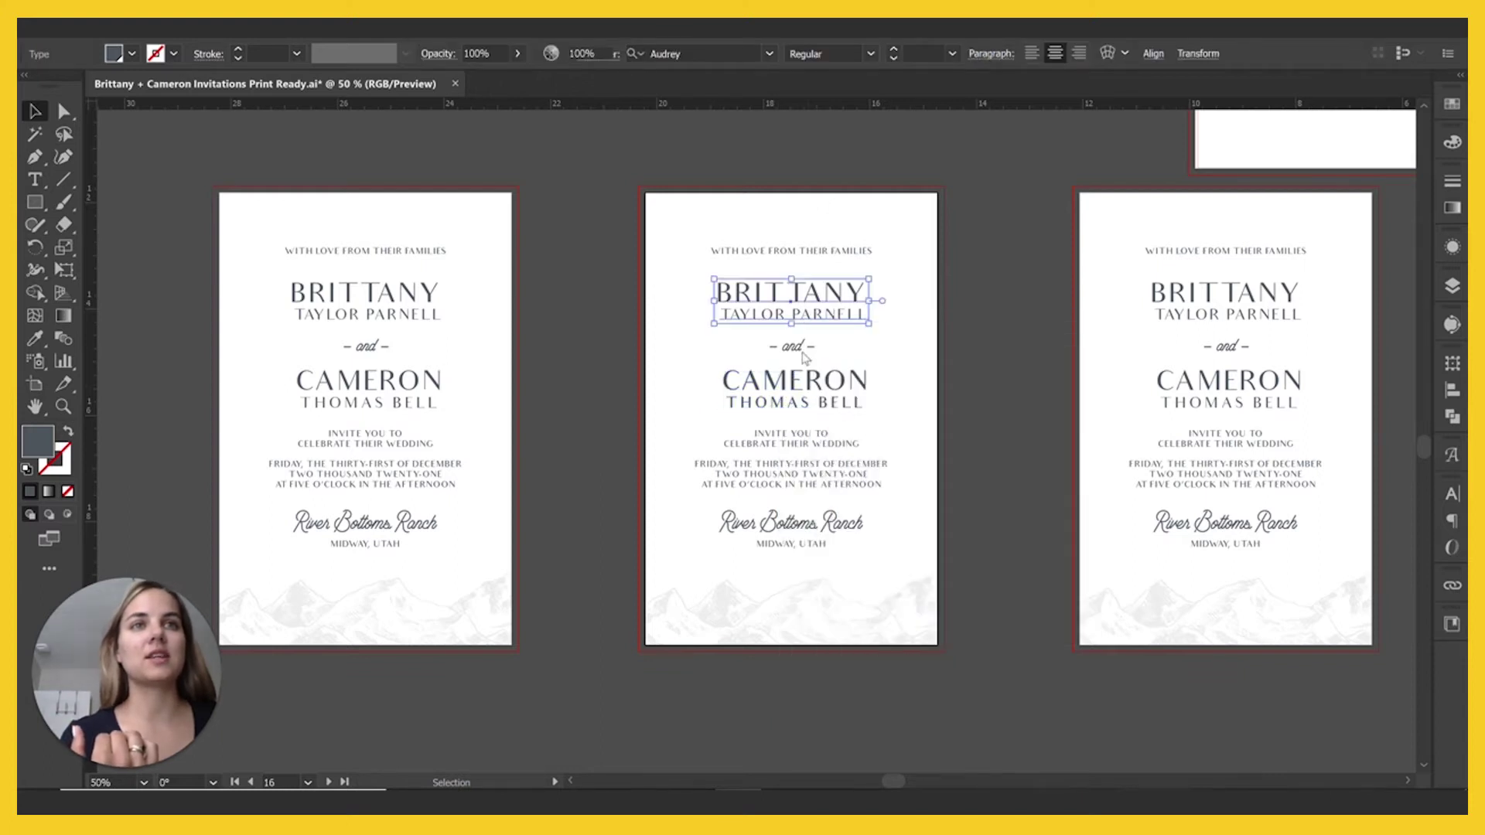
left_click(793, 349)
right_click(793, 349)
left_click(850, 470)
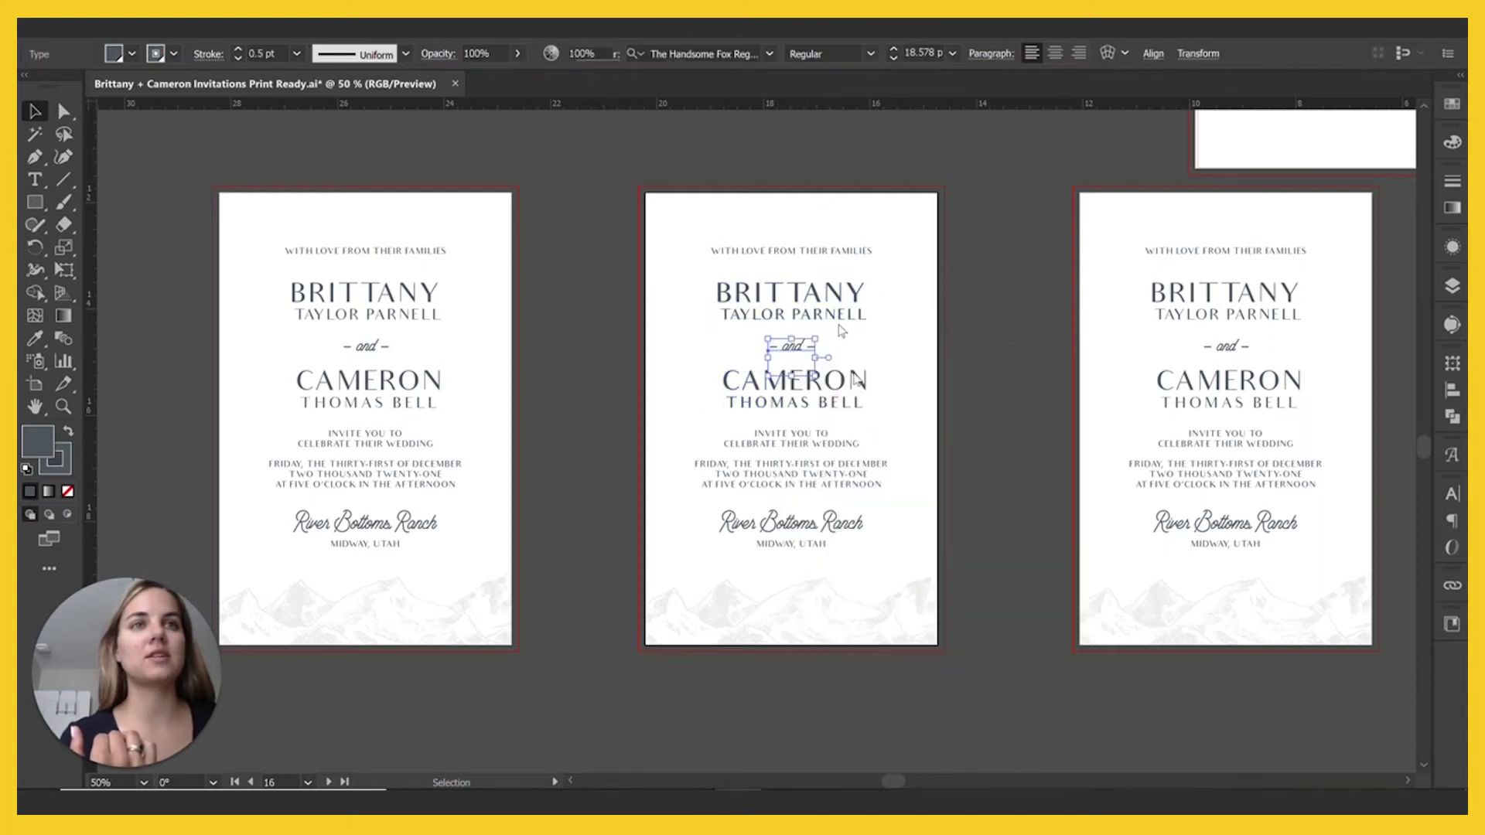
Outline the remaining invitation text block and the MIDWAY, UTAH line
left_click(779, 252)
right_click(779, 252)
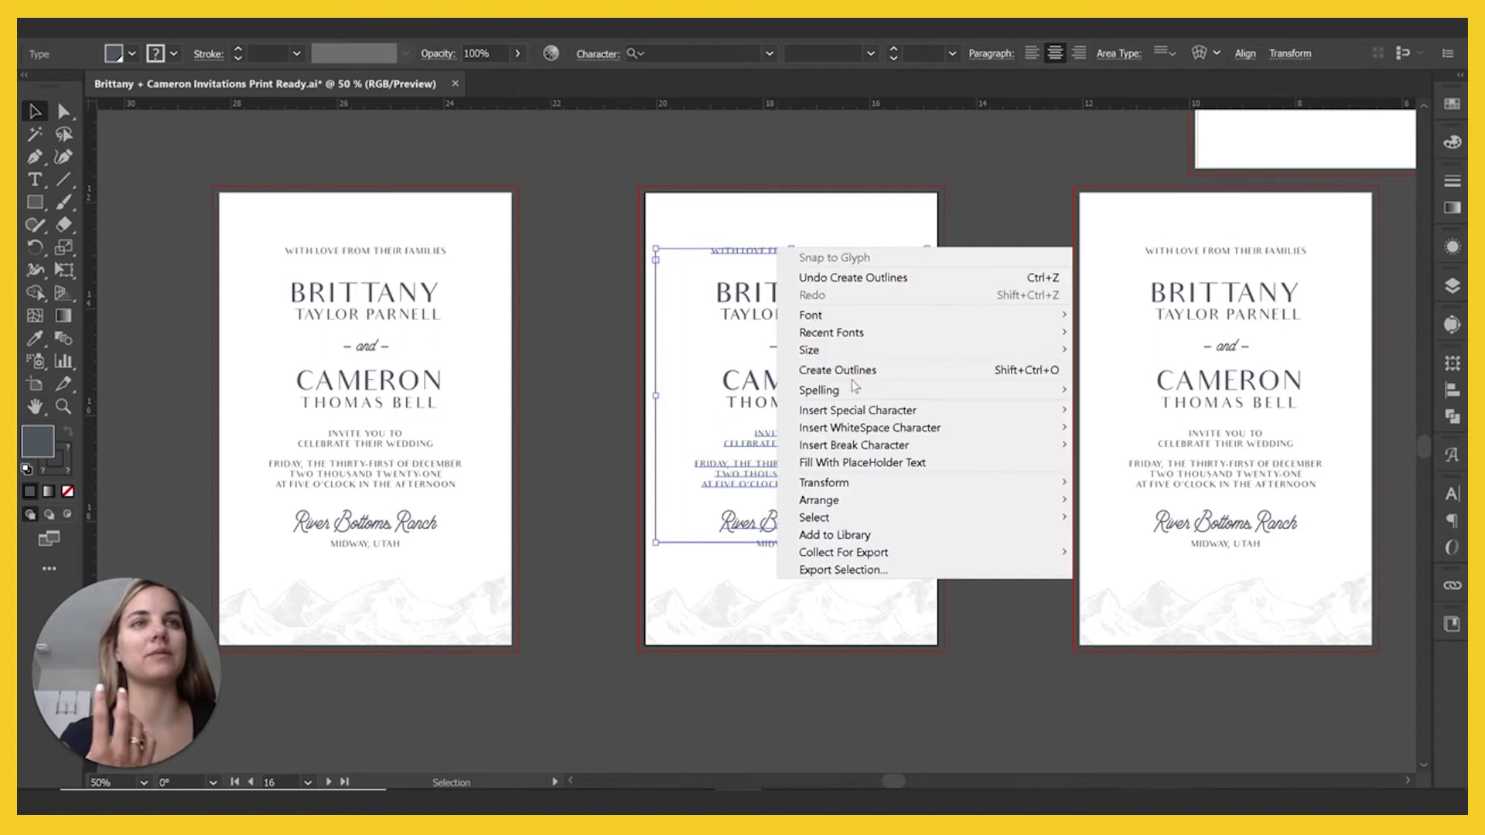
left_click(851, 377)
left_click(772, 545)
right_click(772, 546)
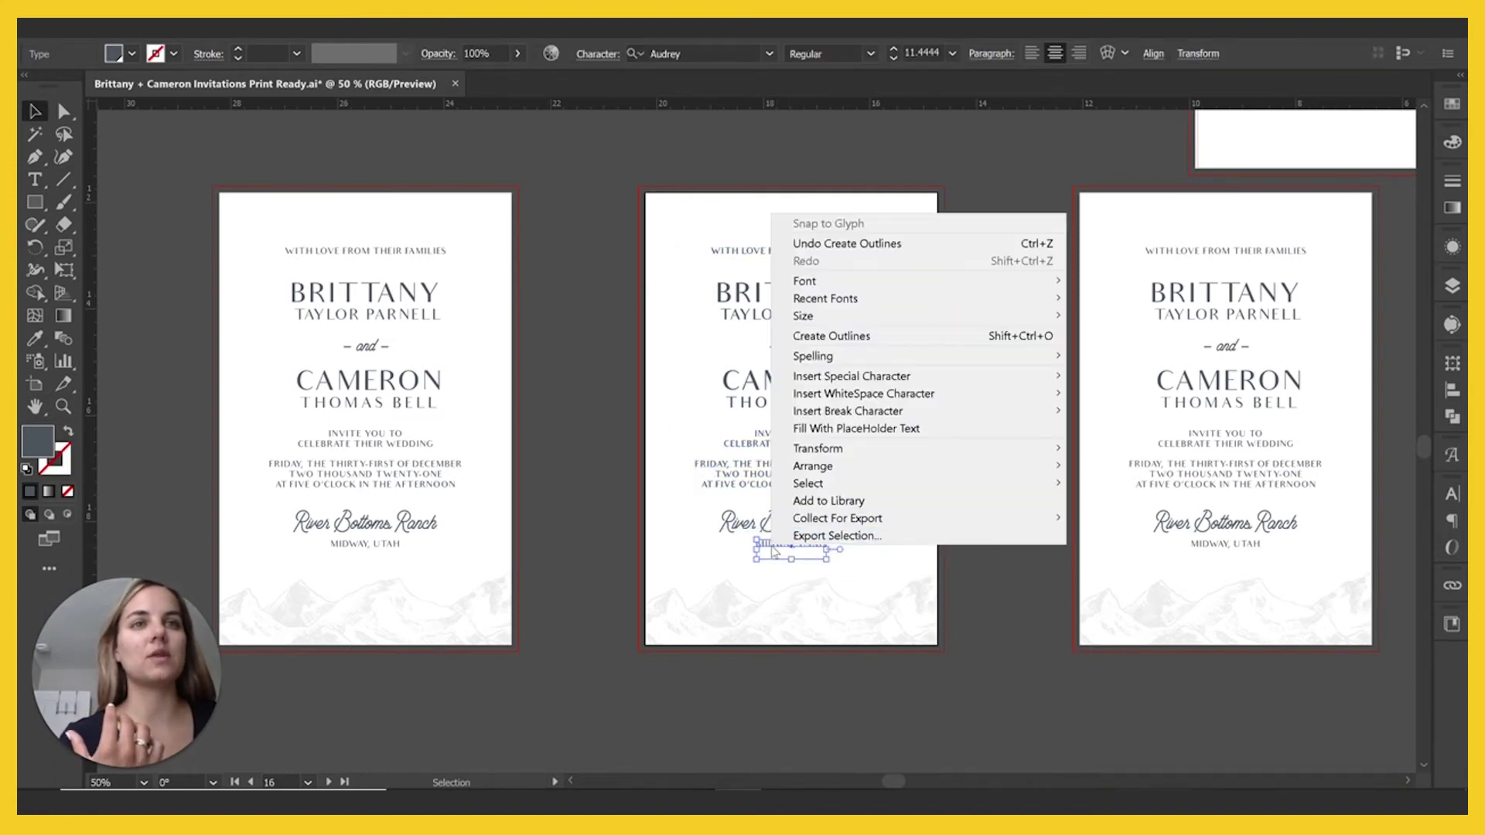
left_click(870, 341)
Delete the mountains from the middle card and all text from the right card
left_click(974, 495)
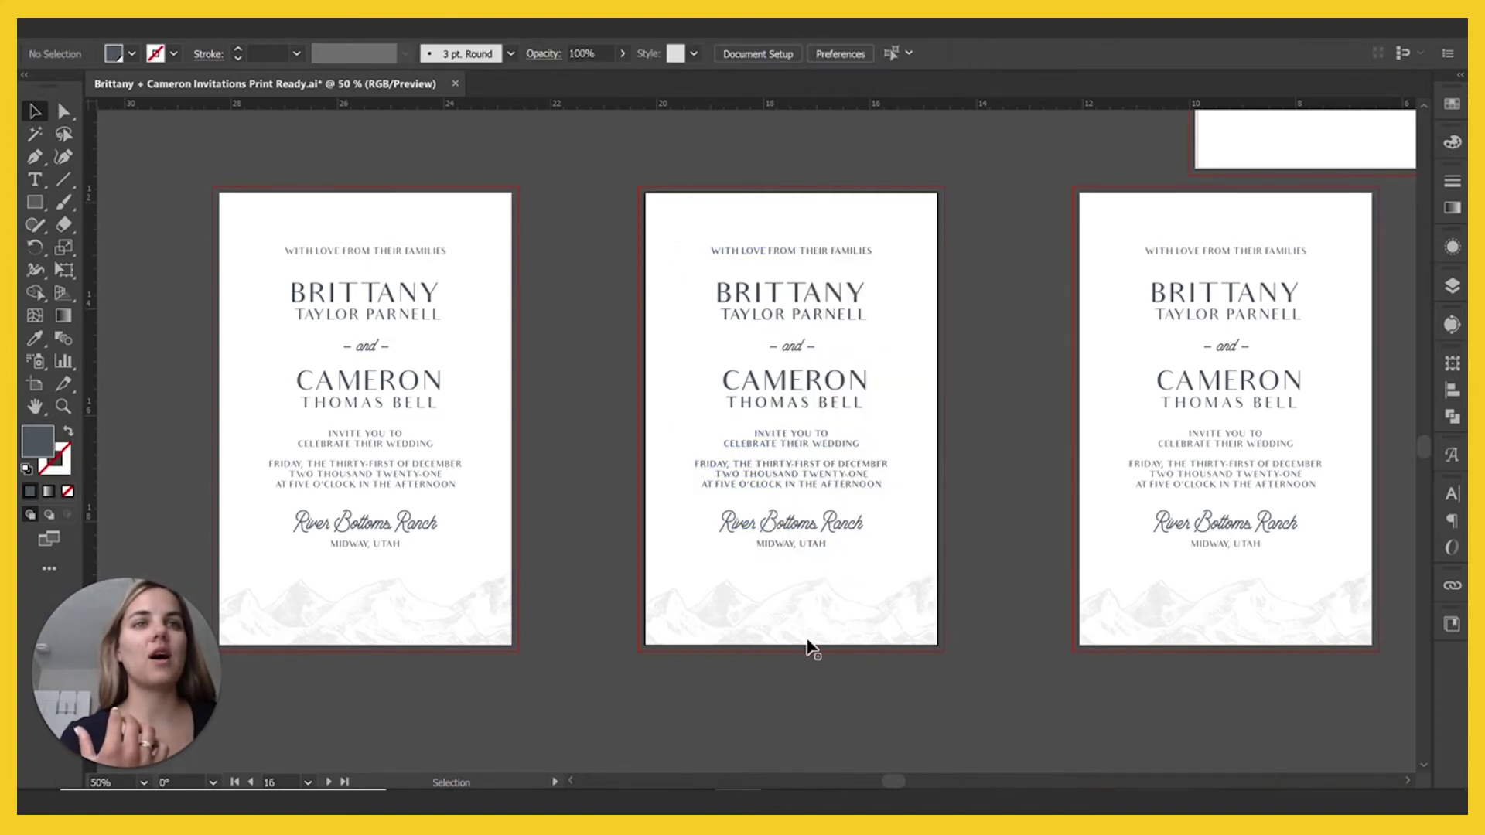
left_click(803, 632)
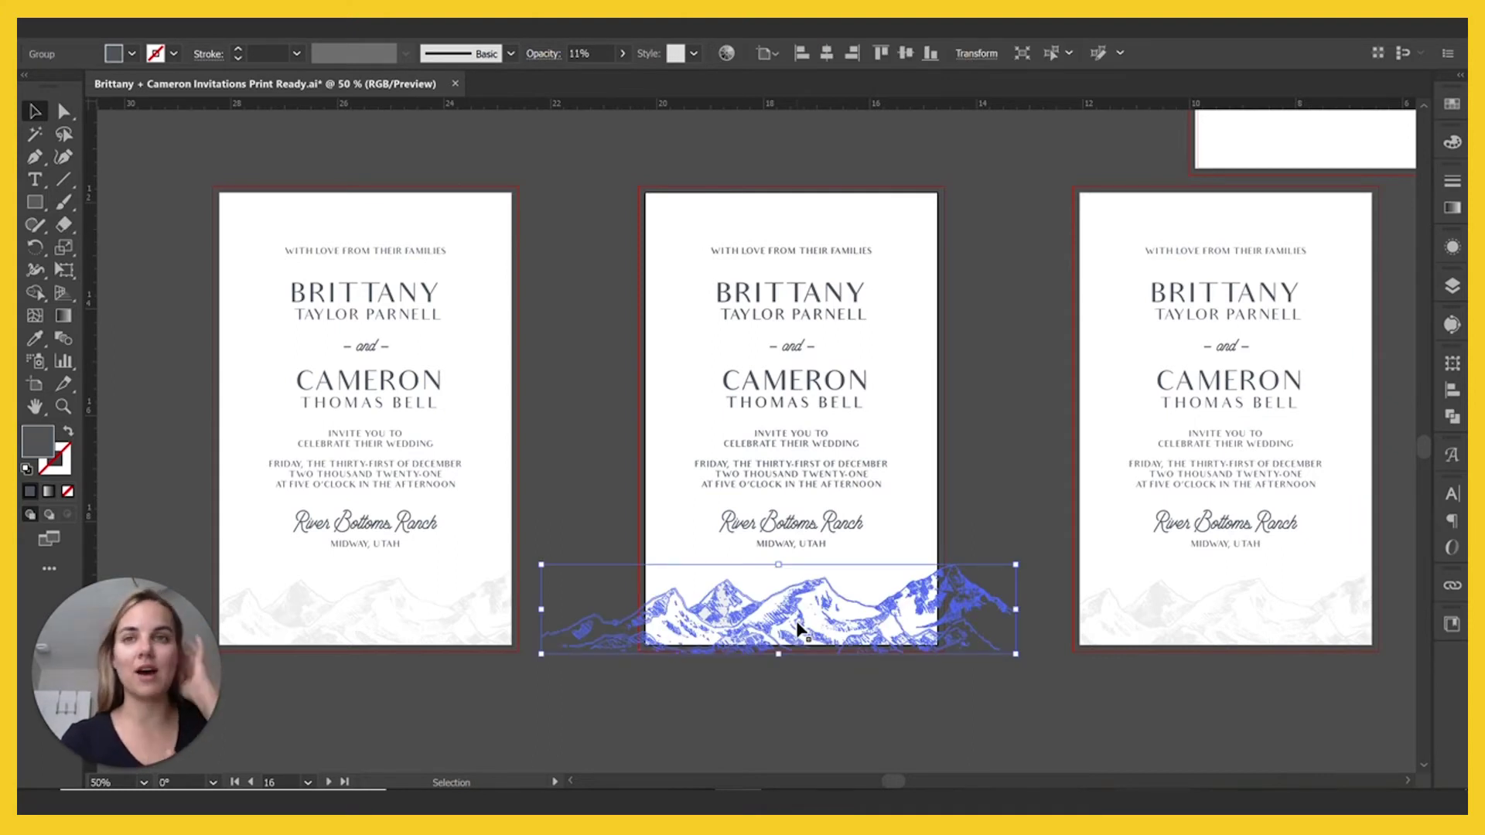
key("Delete")
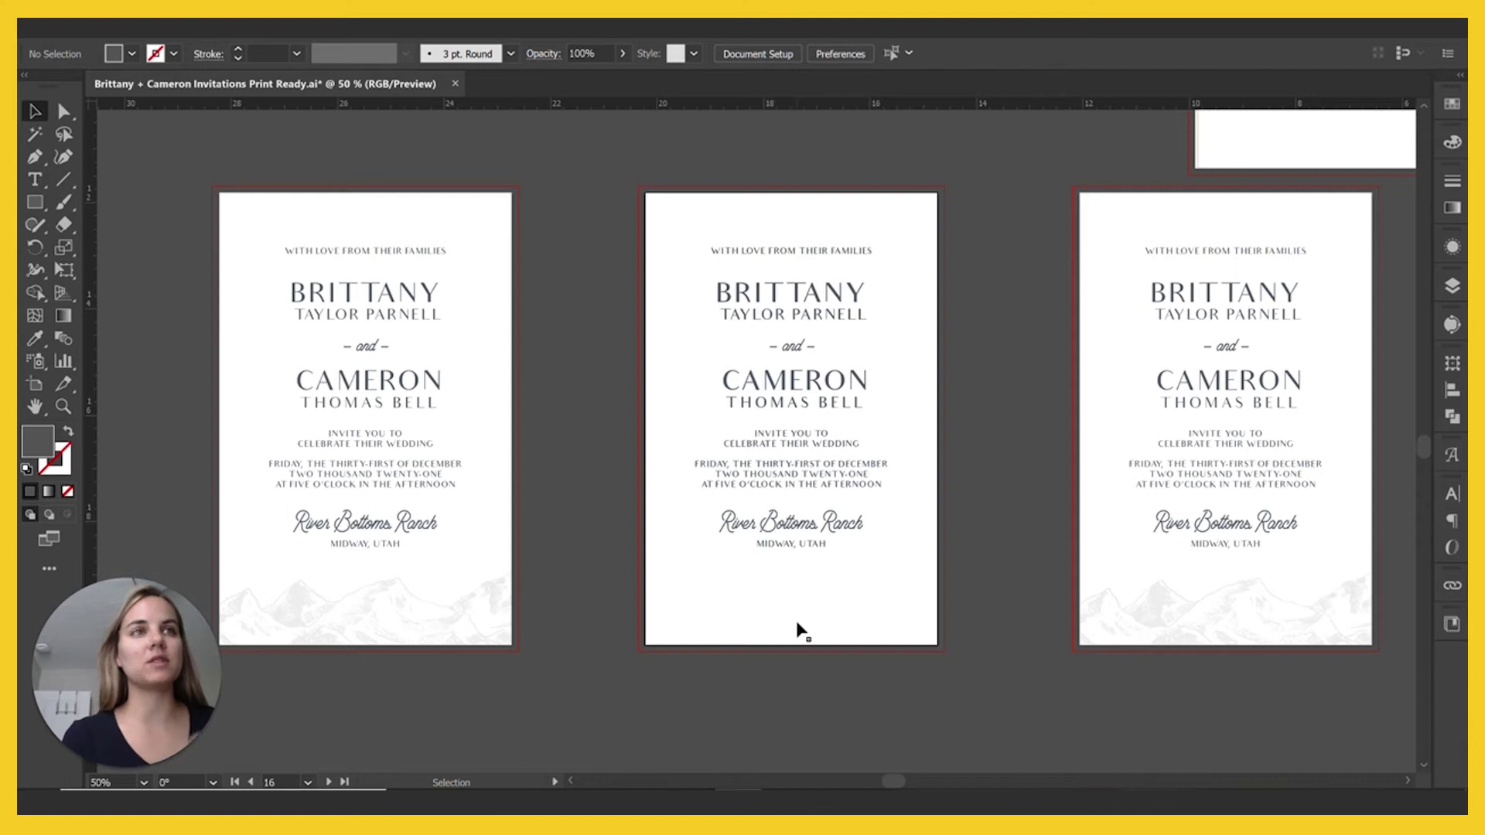
left_click(1284, 356)
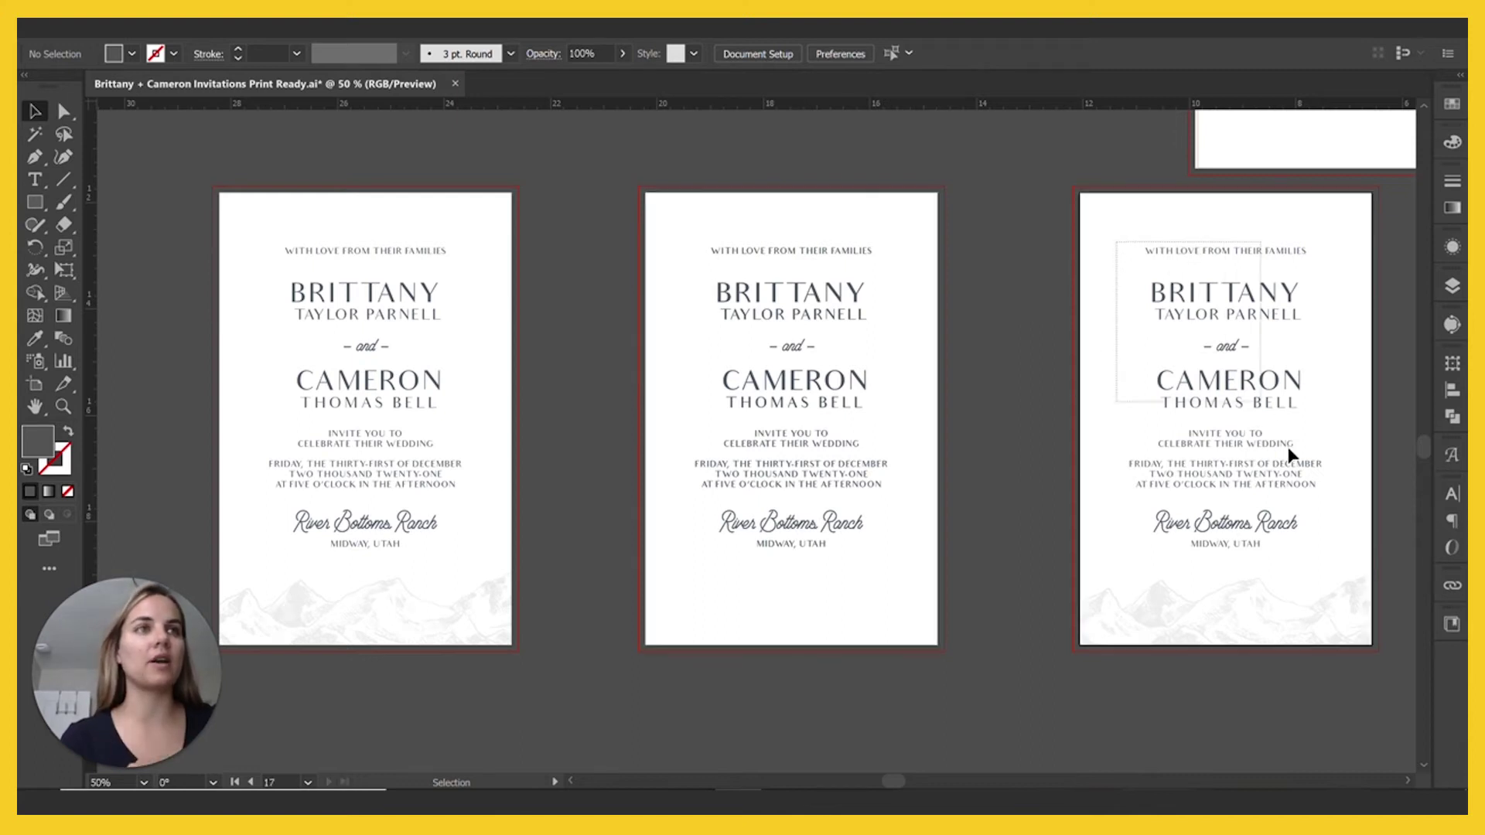
left_click(1314, 539)
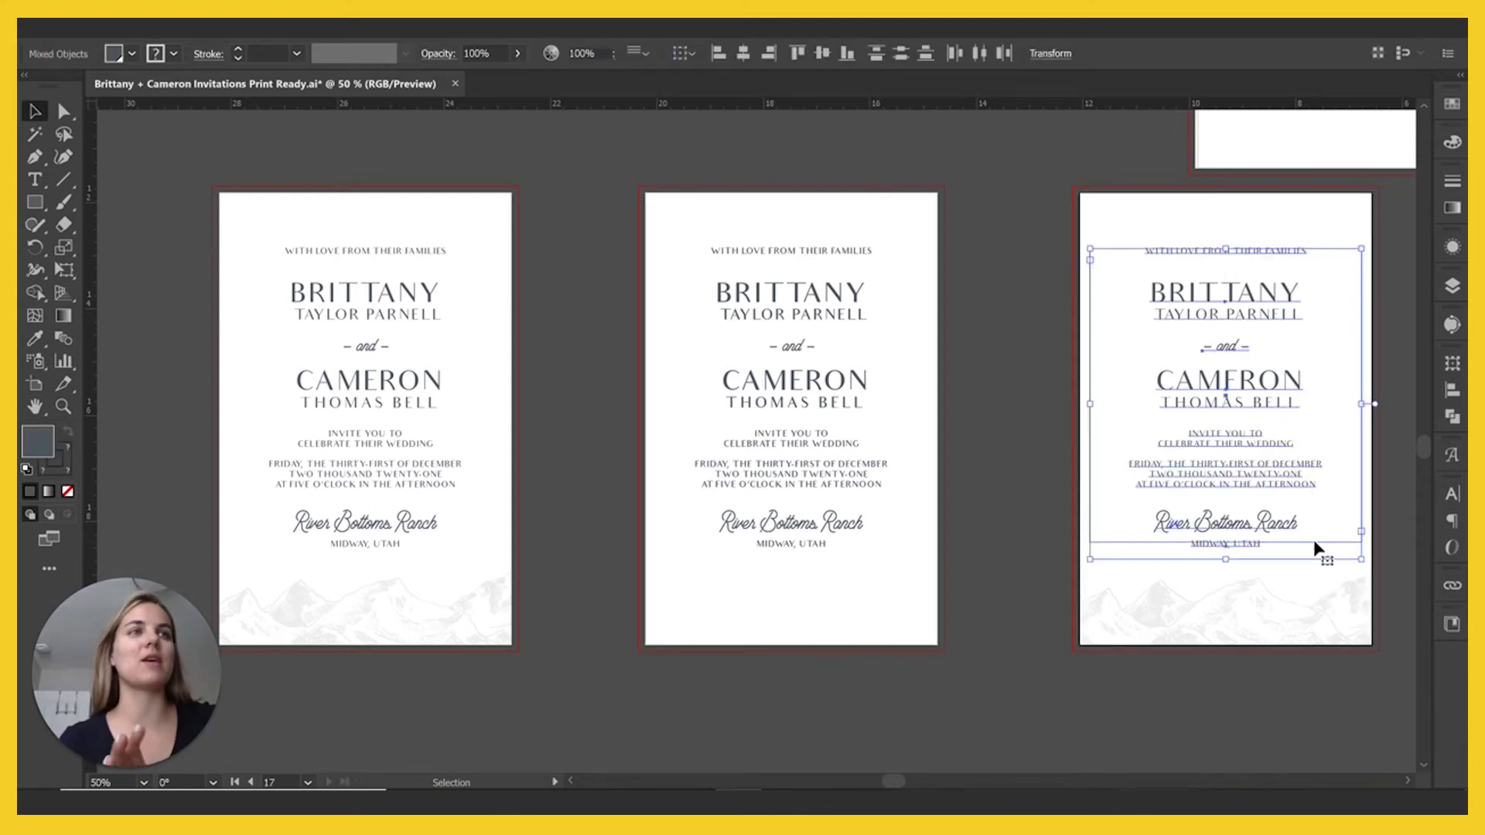
key("Delete")
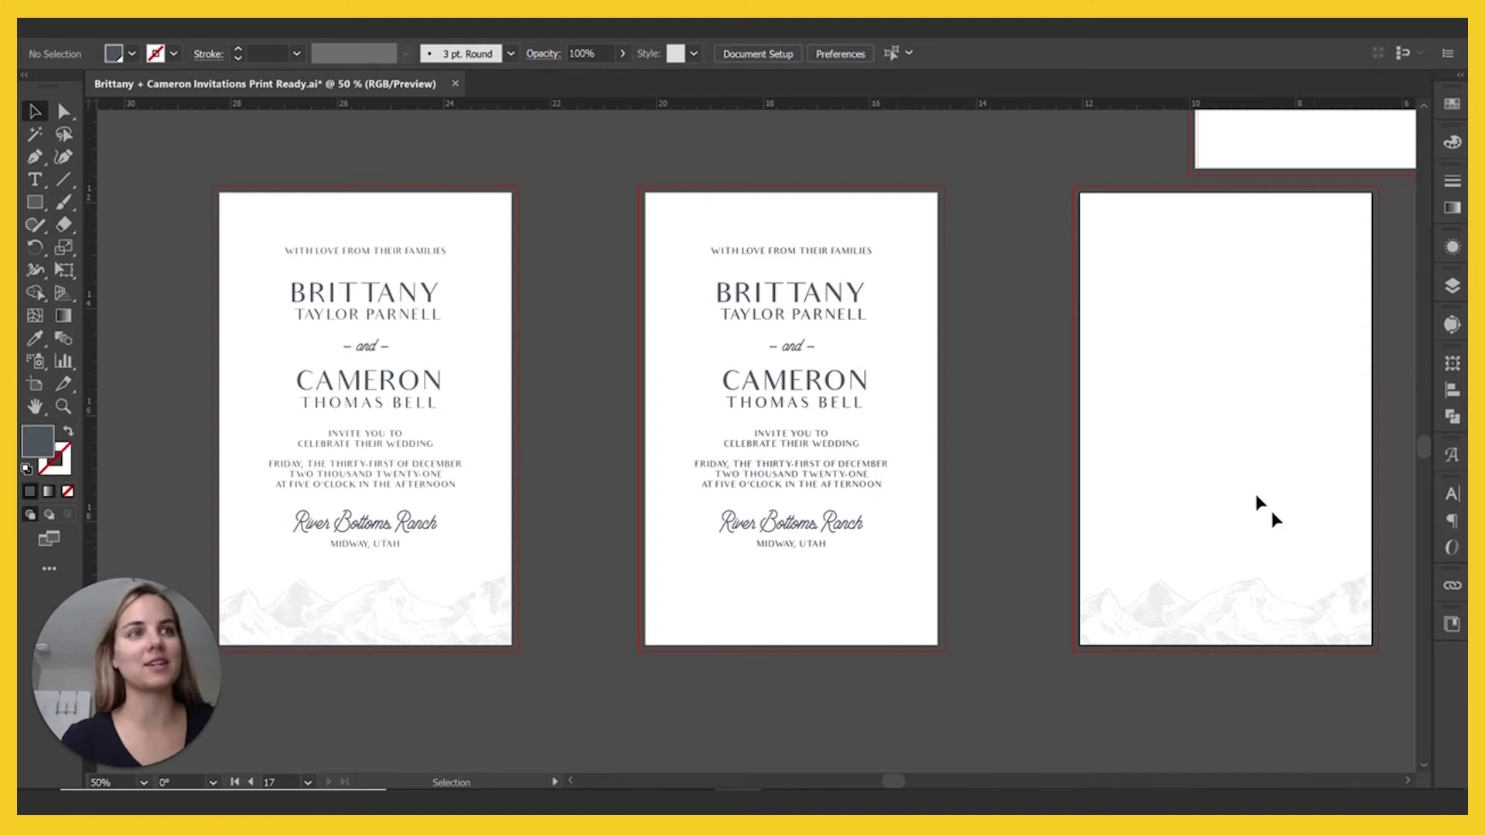
left_click(657, 222)
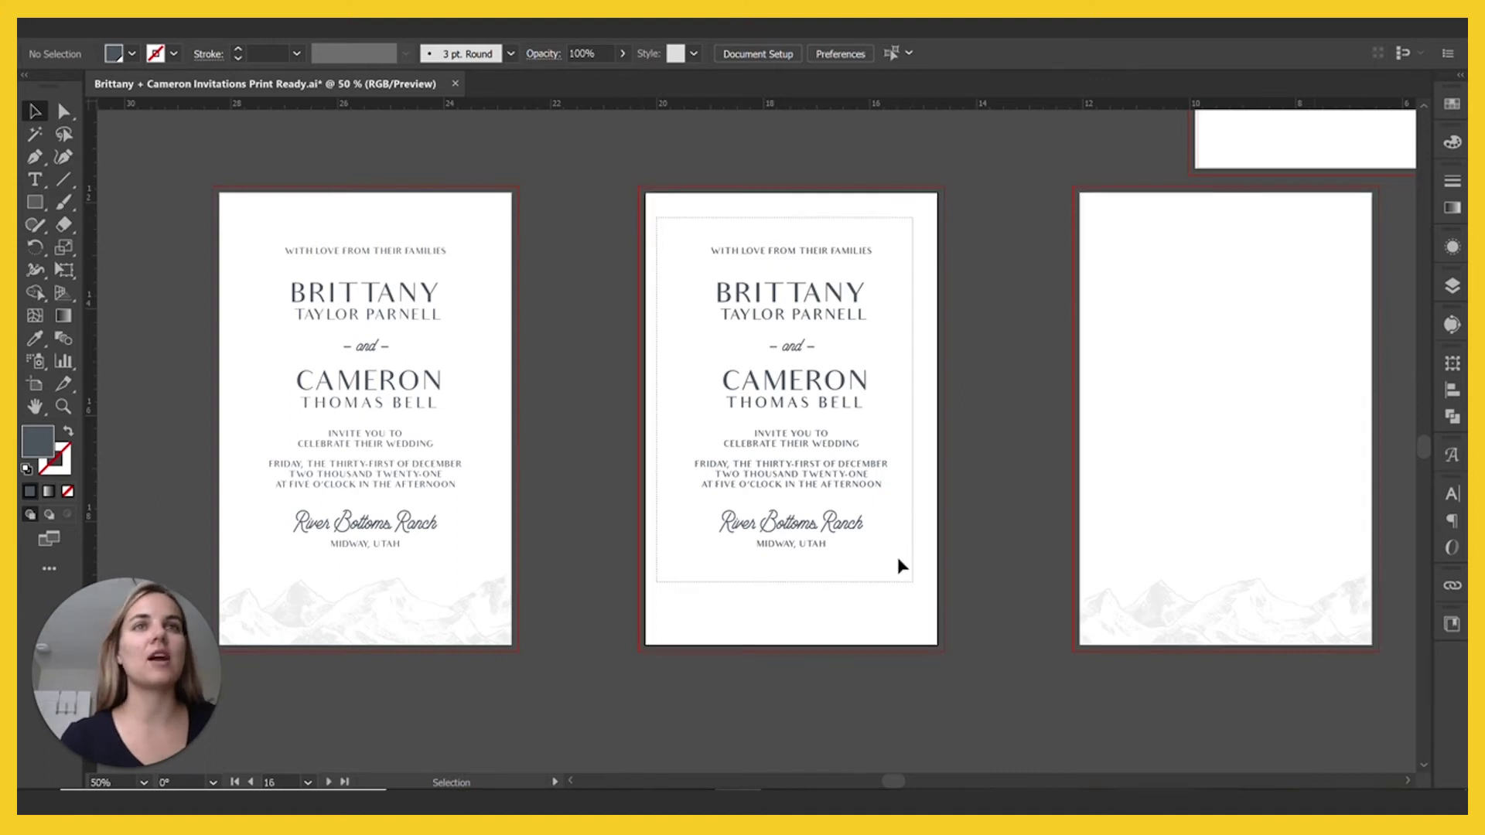
Fill the middle card's text with Black and switch the Black swatch to CMYK mode
left_click(899, 562)
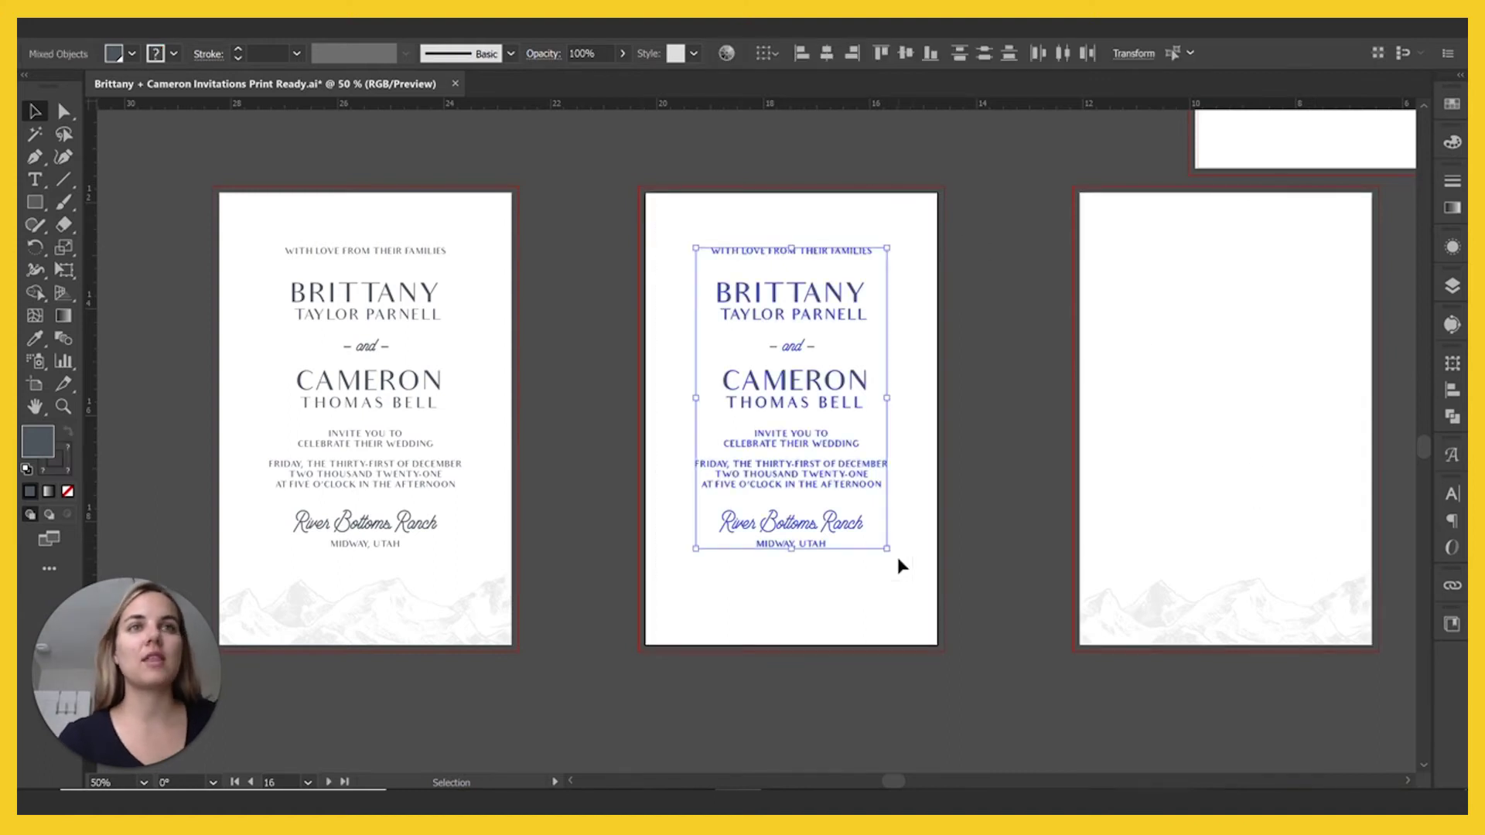
left_click(132, 55)
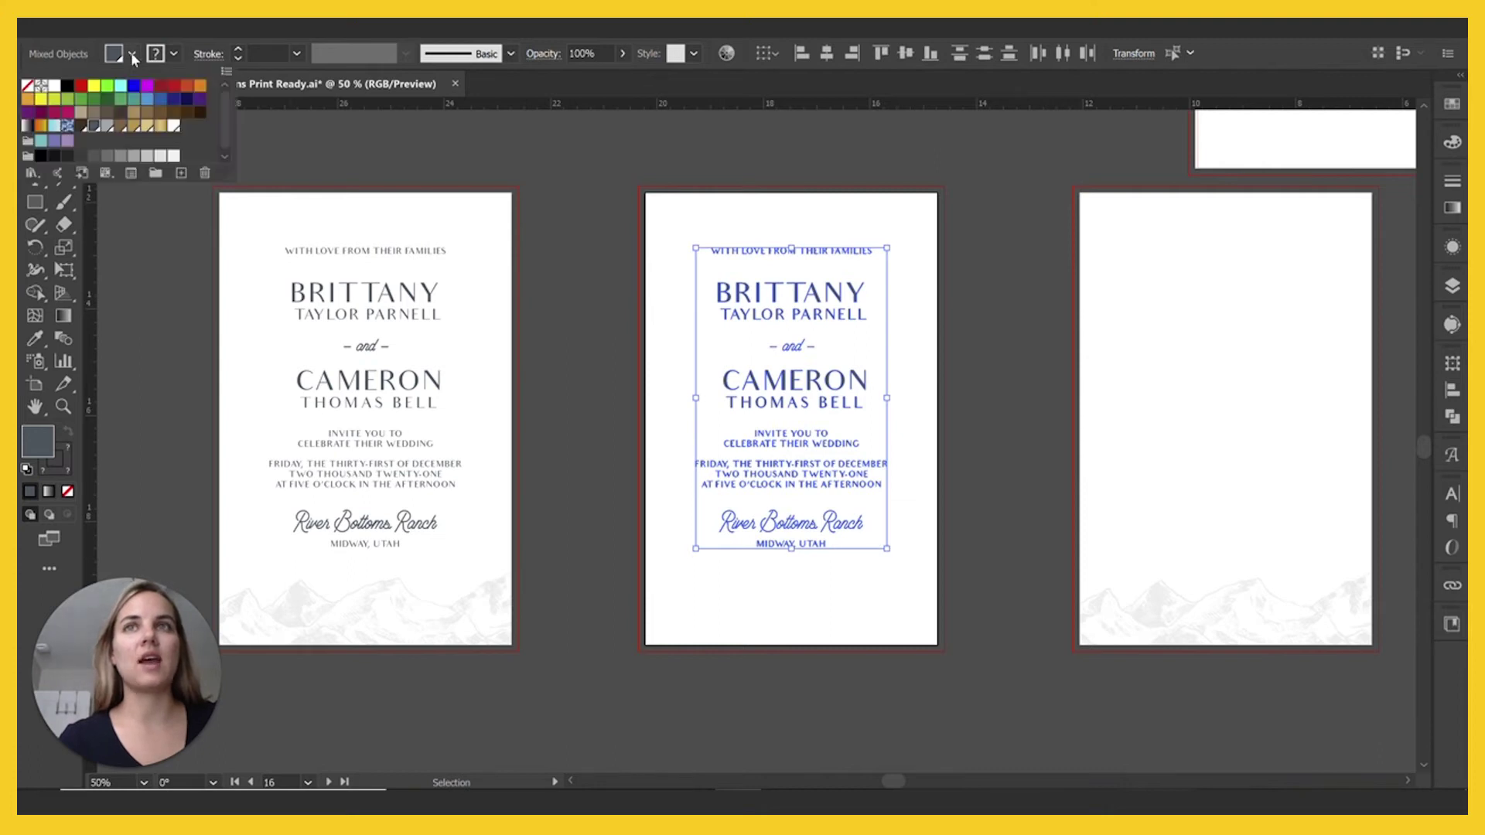
left_click(69, 87)
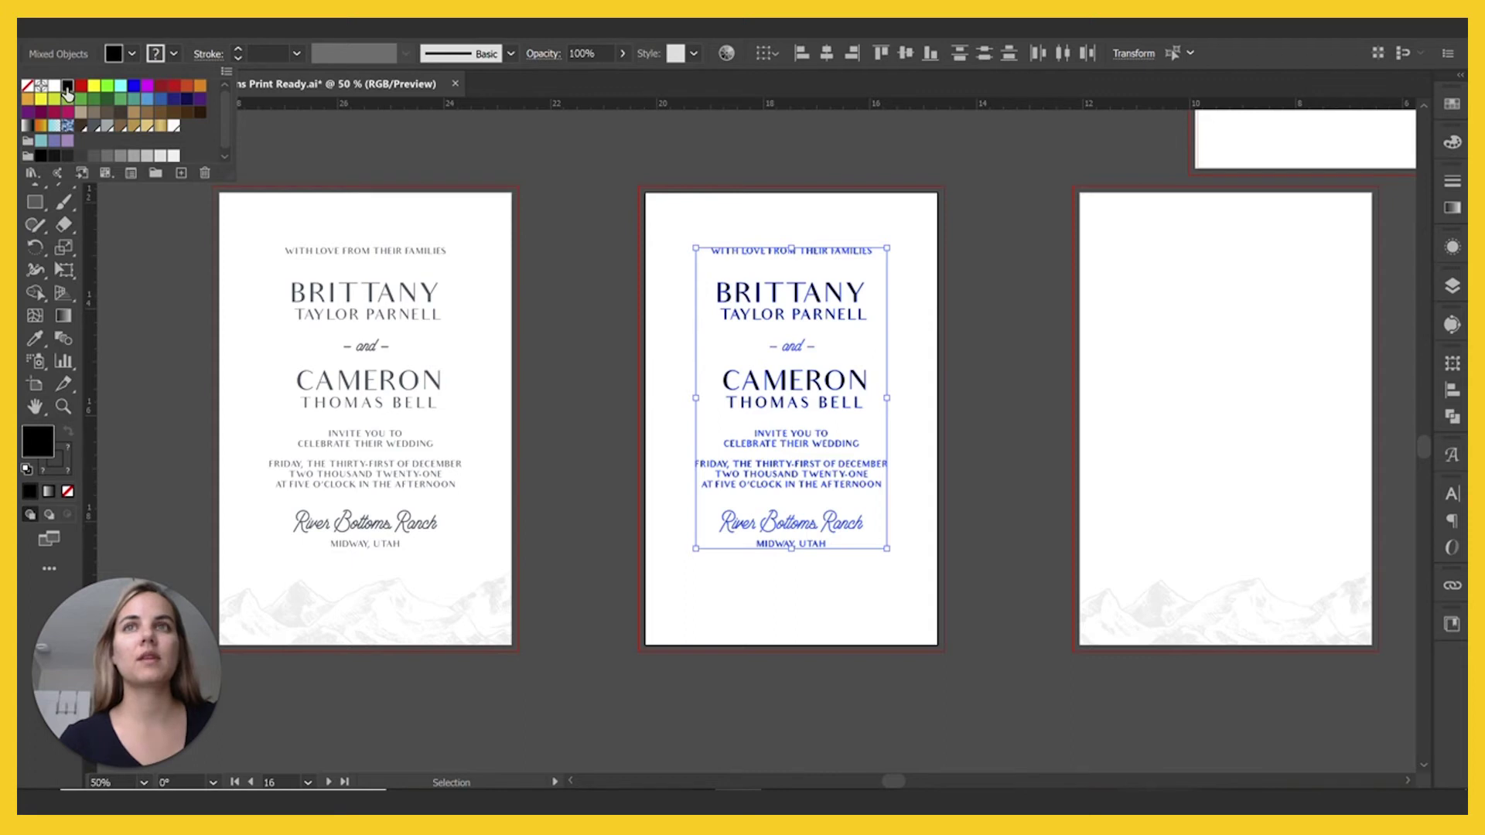
double_click(69, 88)
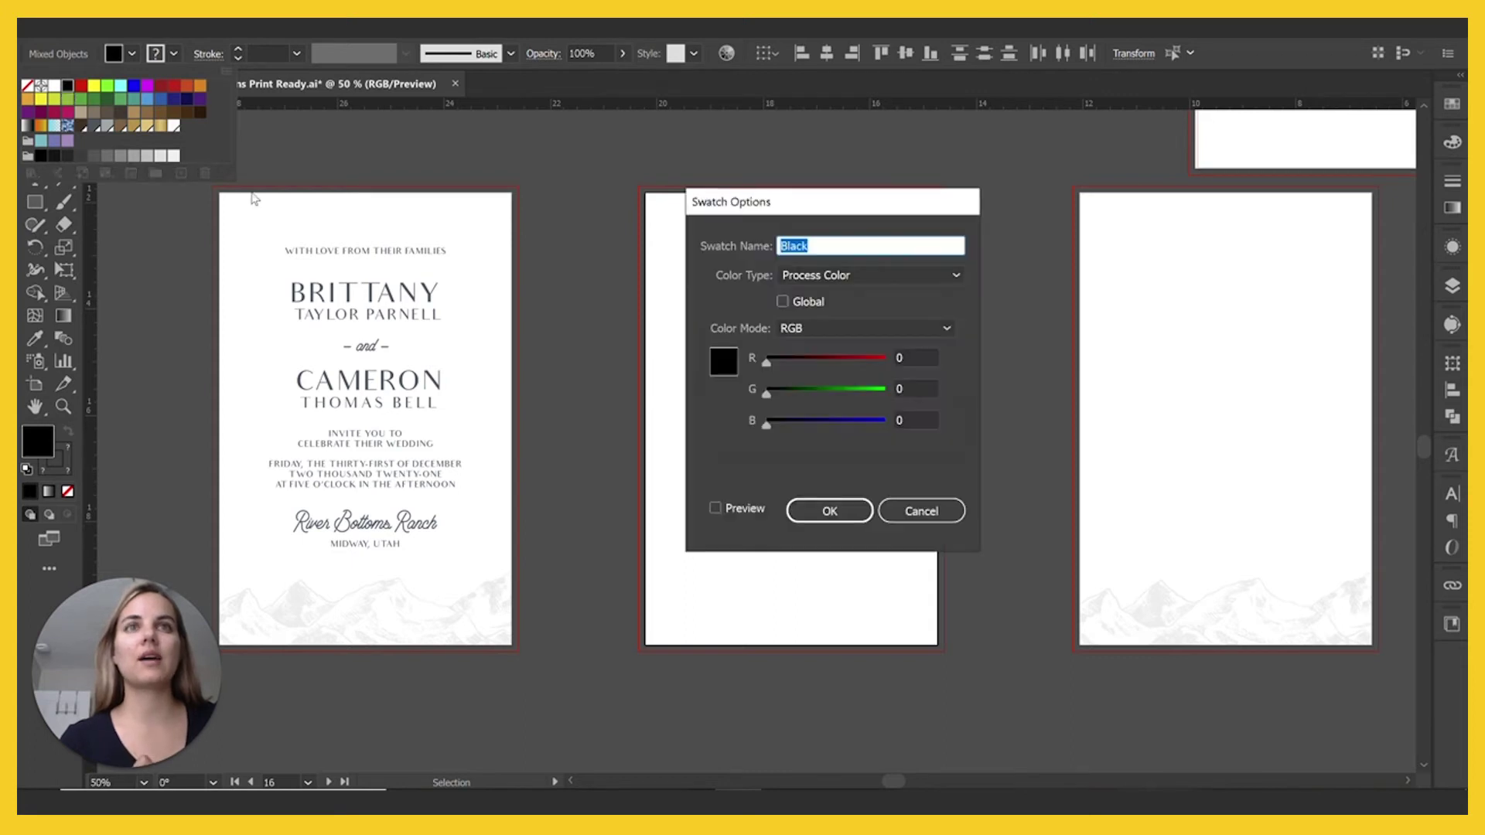
left_click(835, 331)
left_click(808, 411)
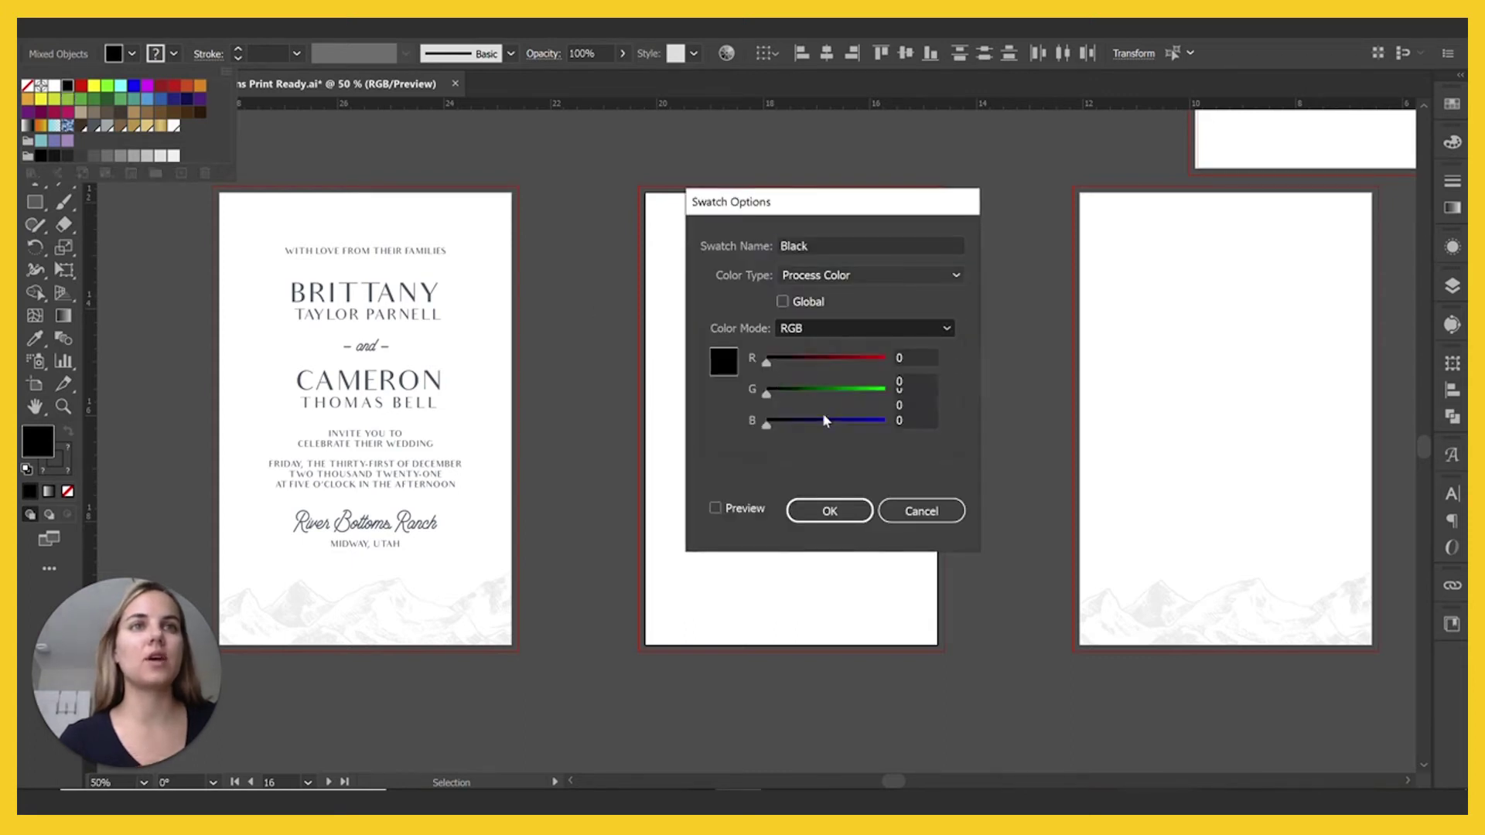
Set the Black swatch values to C 0, M 0, Y 0, K 10
key("Tab")
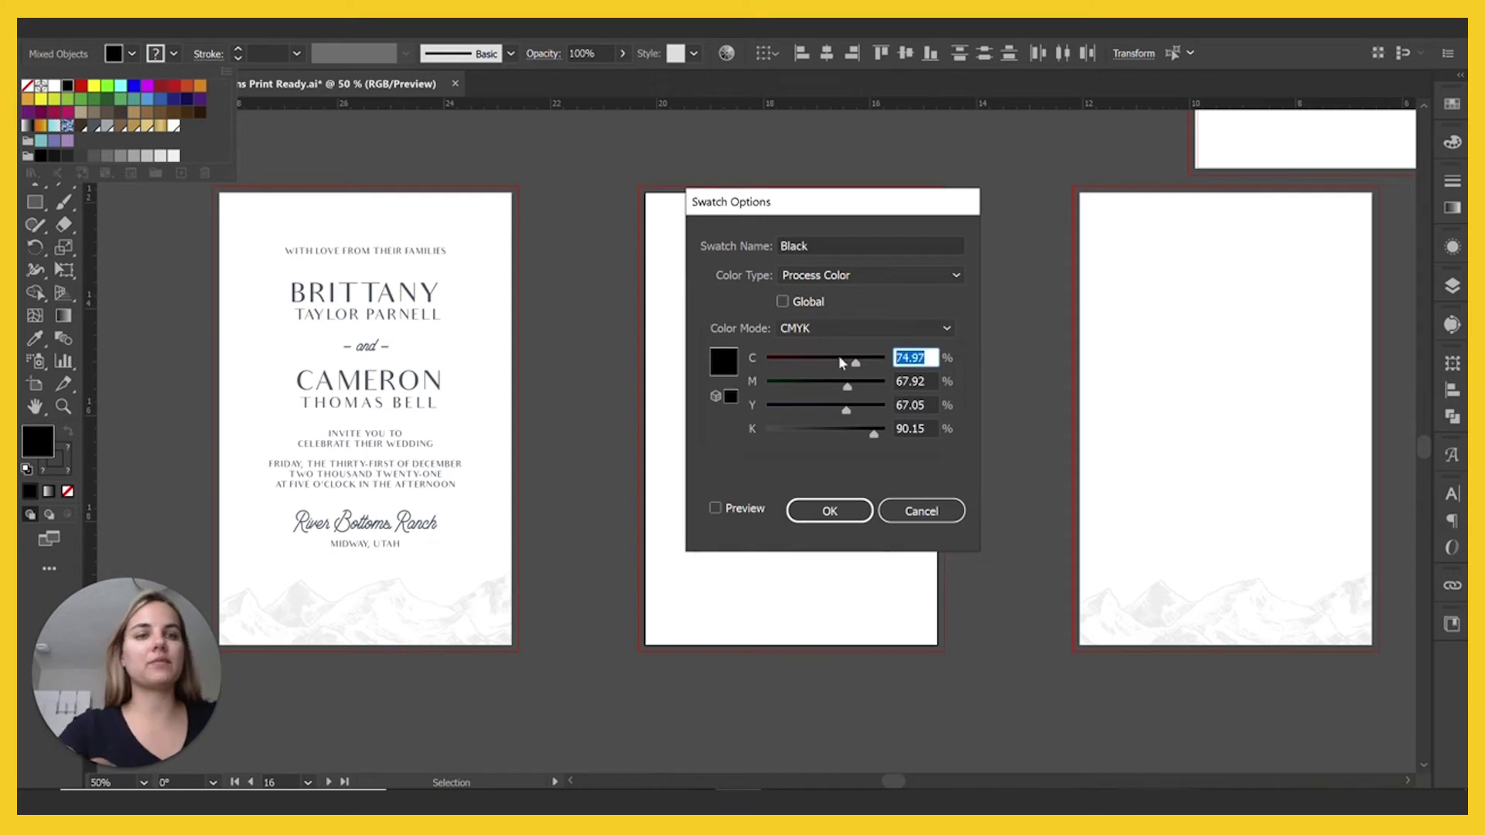
type("0")
key("Tab")
type("0")
key("Tab")
type("0")
key("Tab")
type("10")
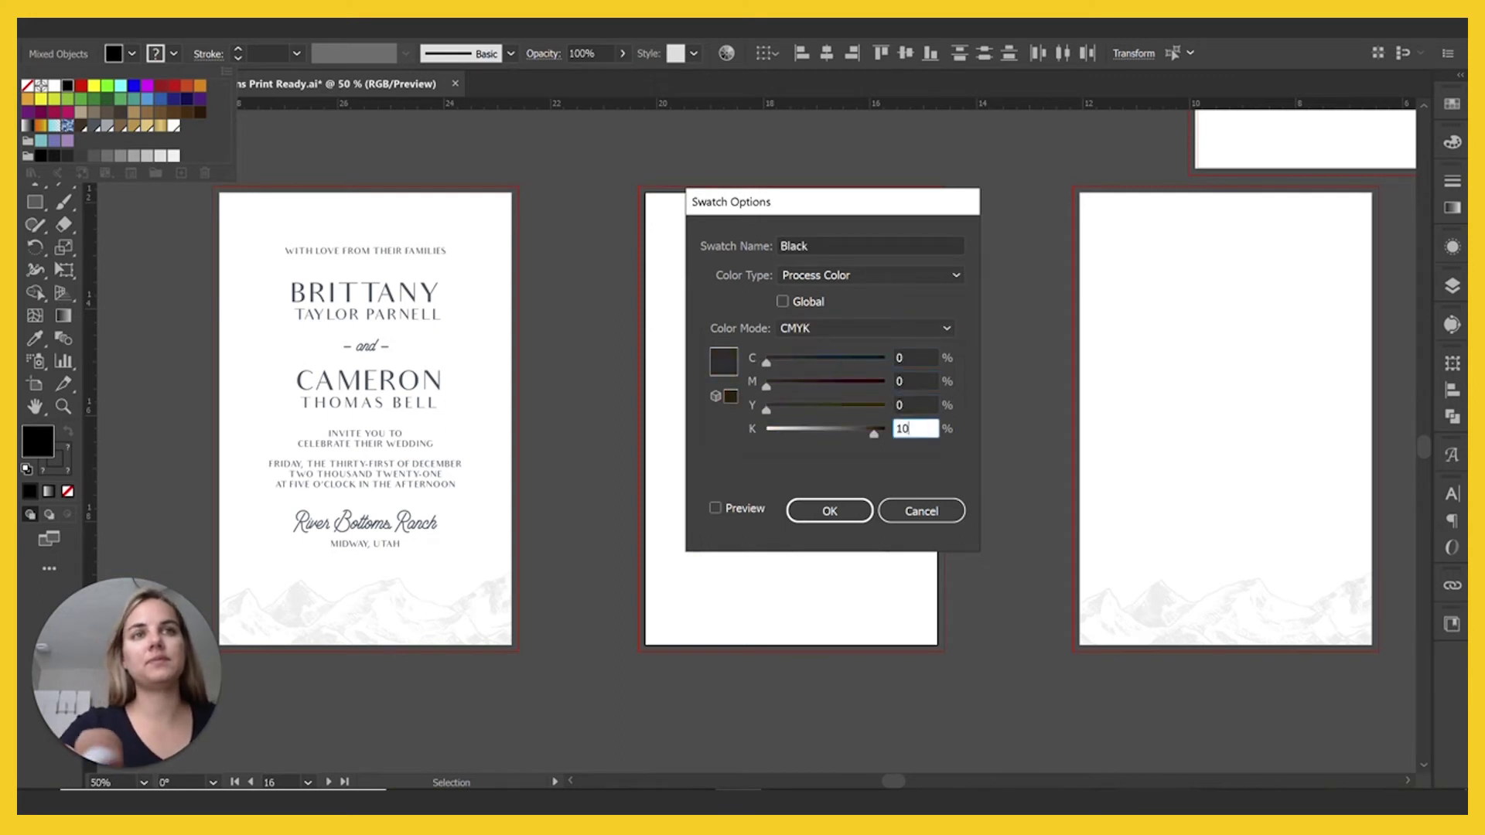
key("Return")
left_click(973, 495)
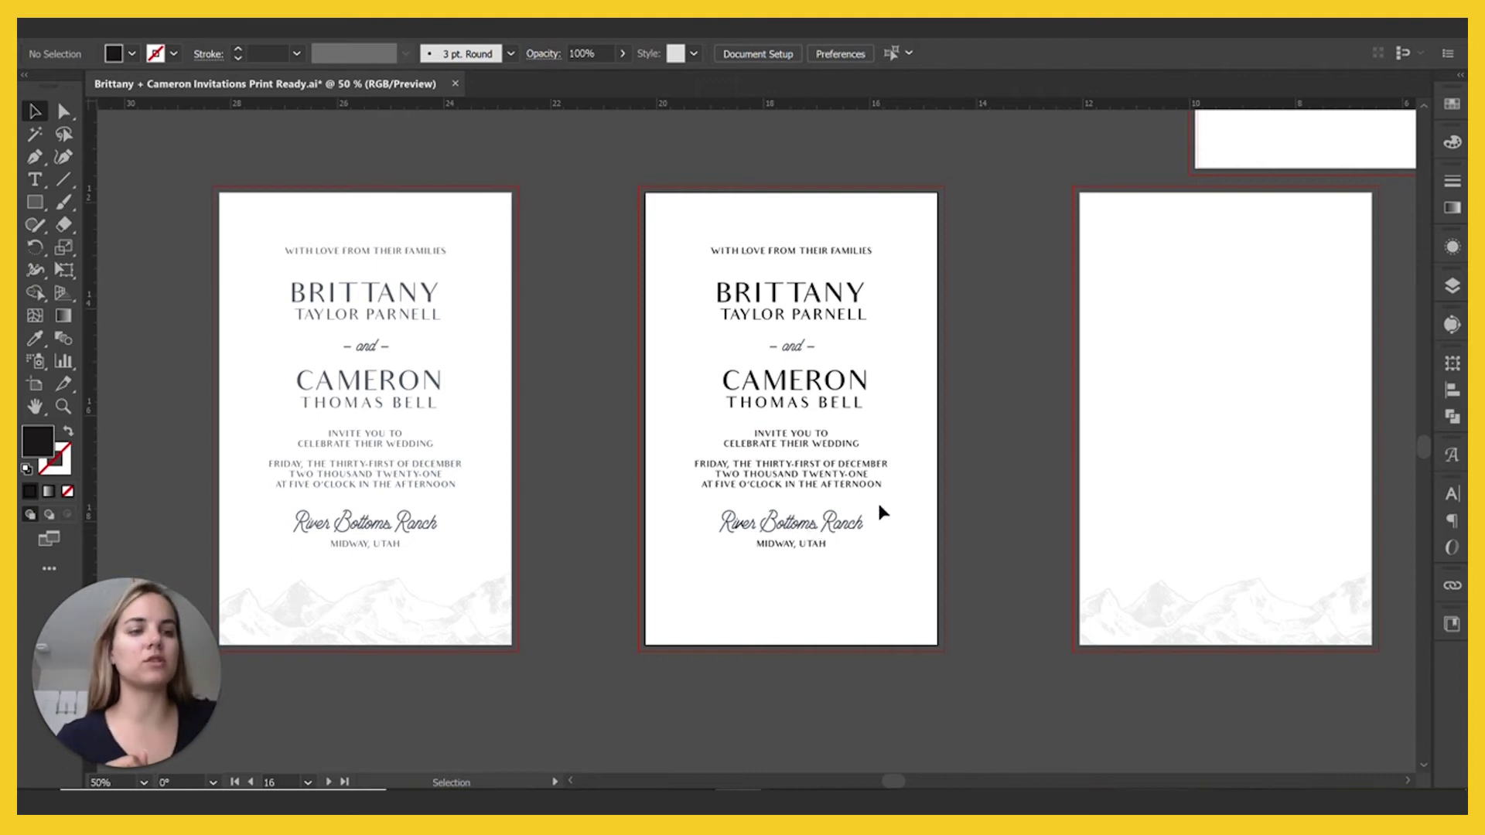
key("ctrl+plus")
key("ctrl+plus")
key("ctrl+plus")
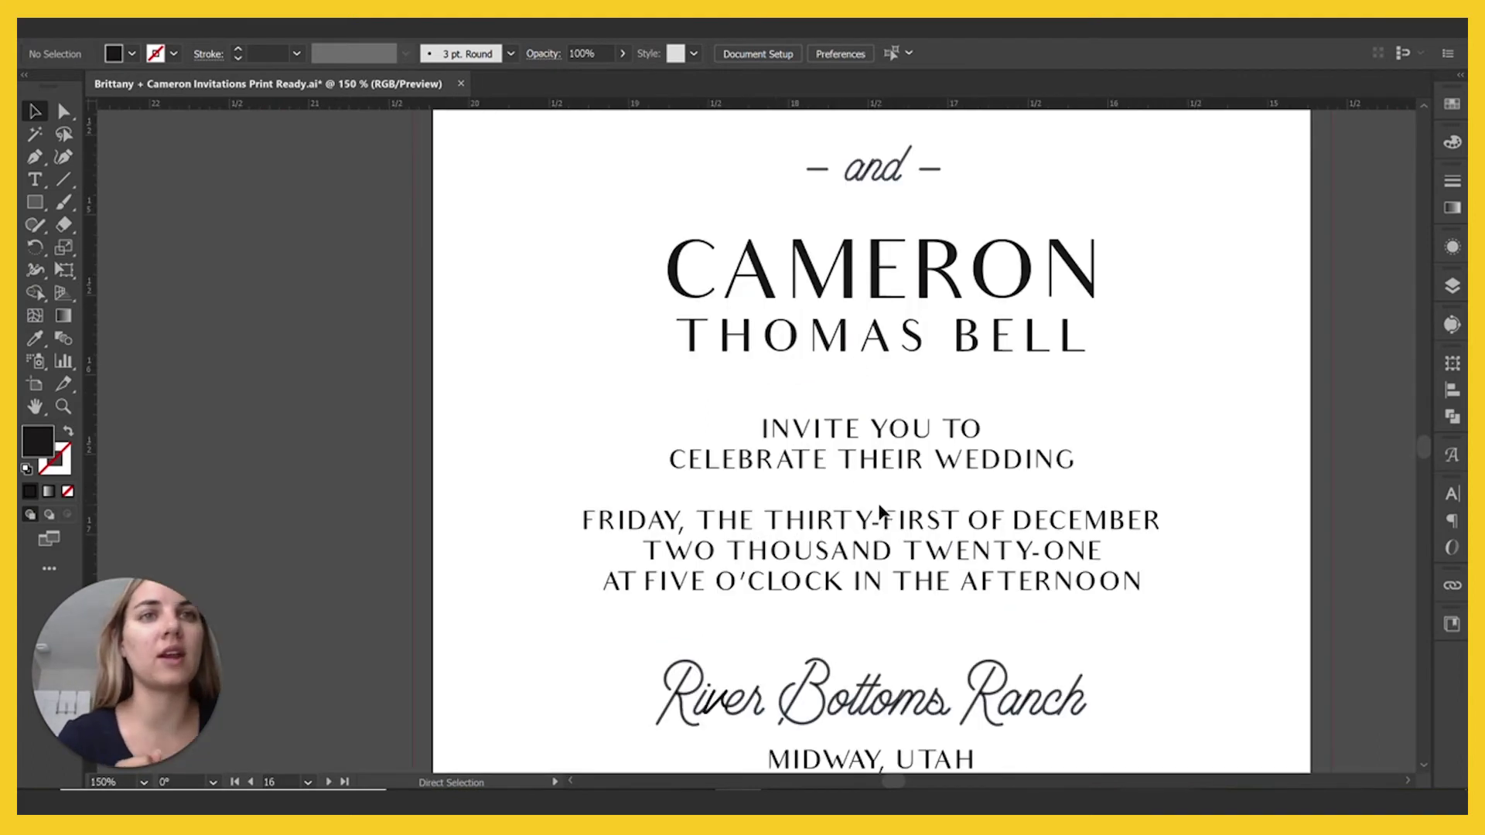
Inside the text group, give the River Bottoms Ranch script a Black stroke
scroll(1084, 510, "down", 3)
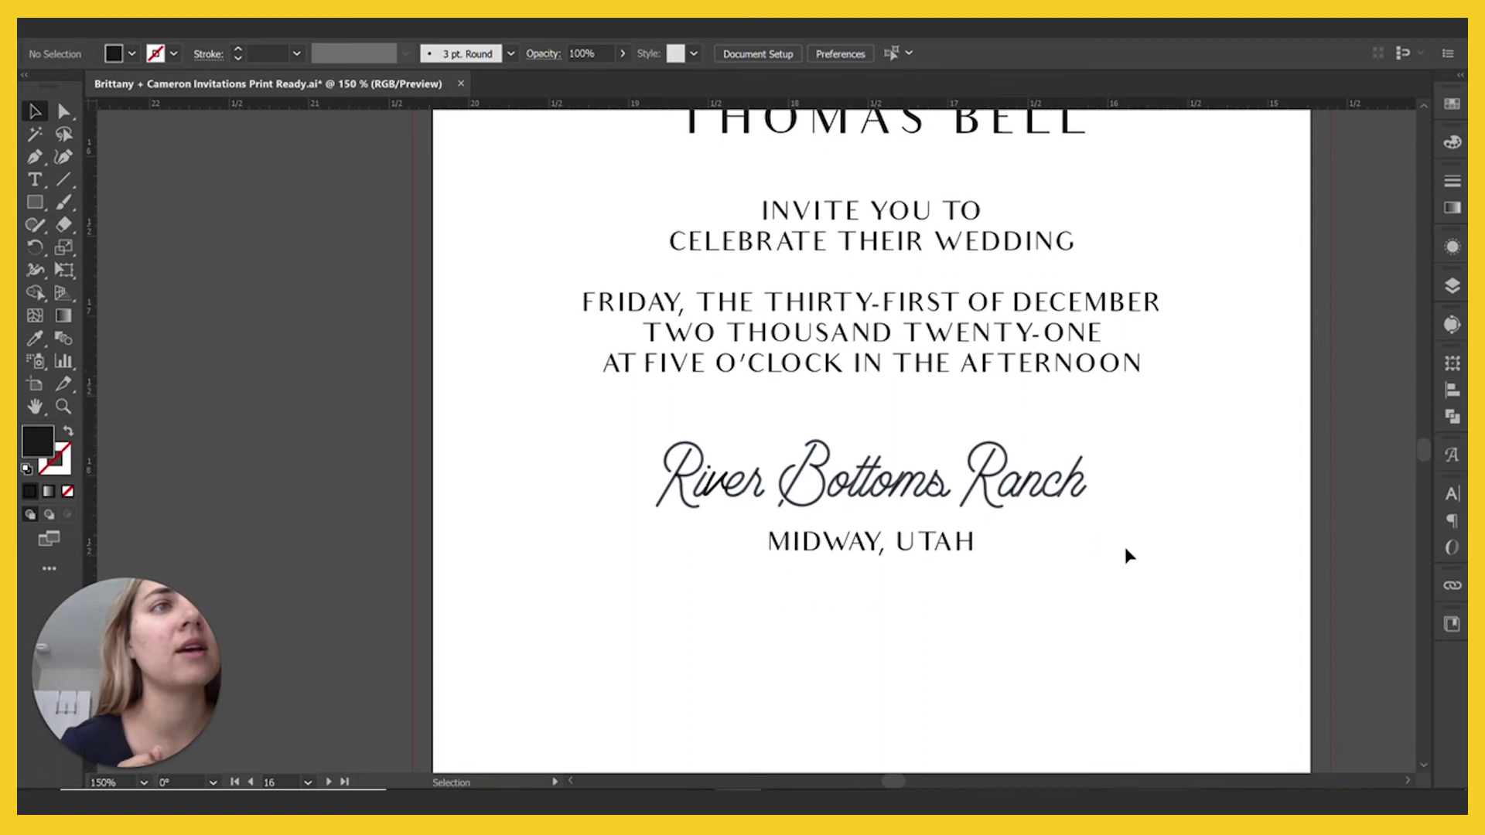
left_click(1044, 483)
double_click(1041, 484)
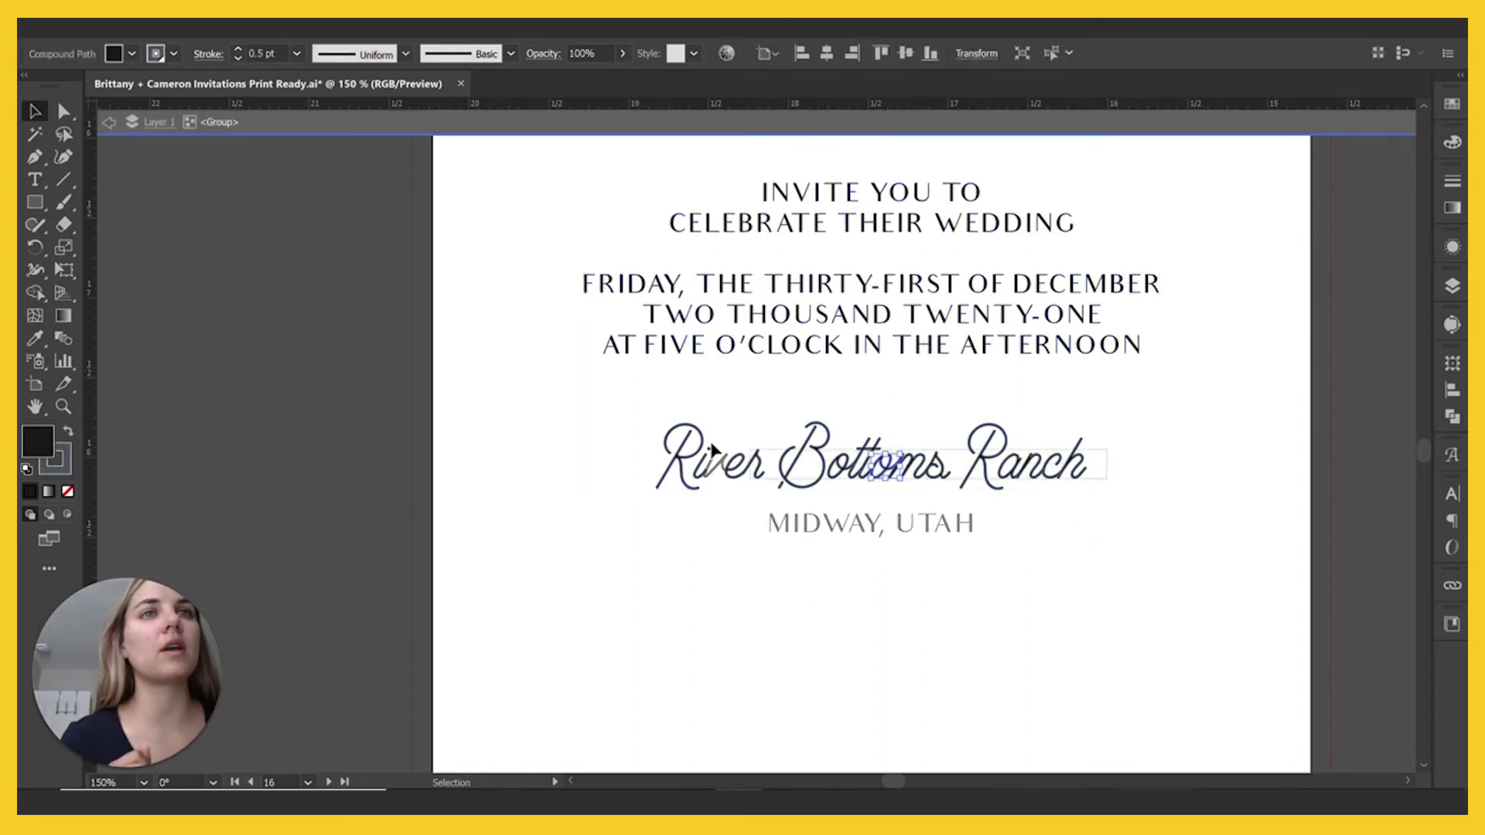
left_click(654, 434)
left_click(175, 53)
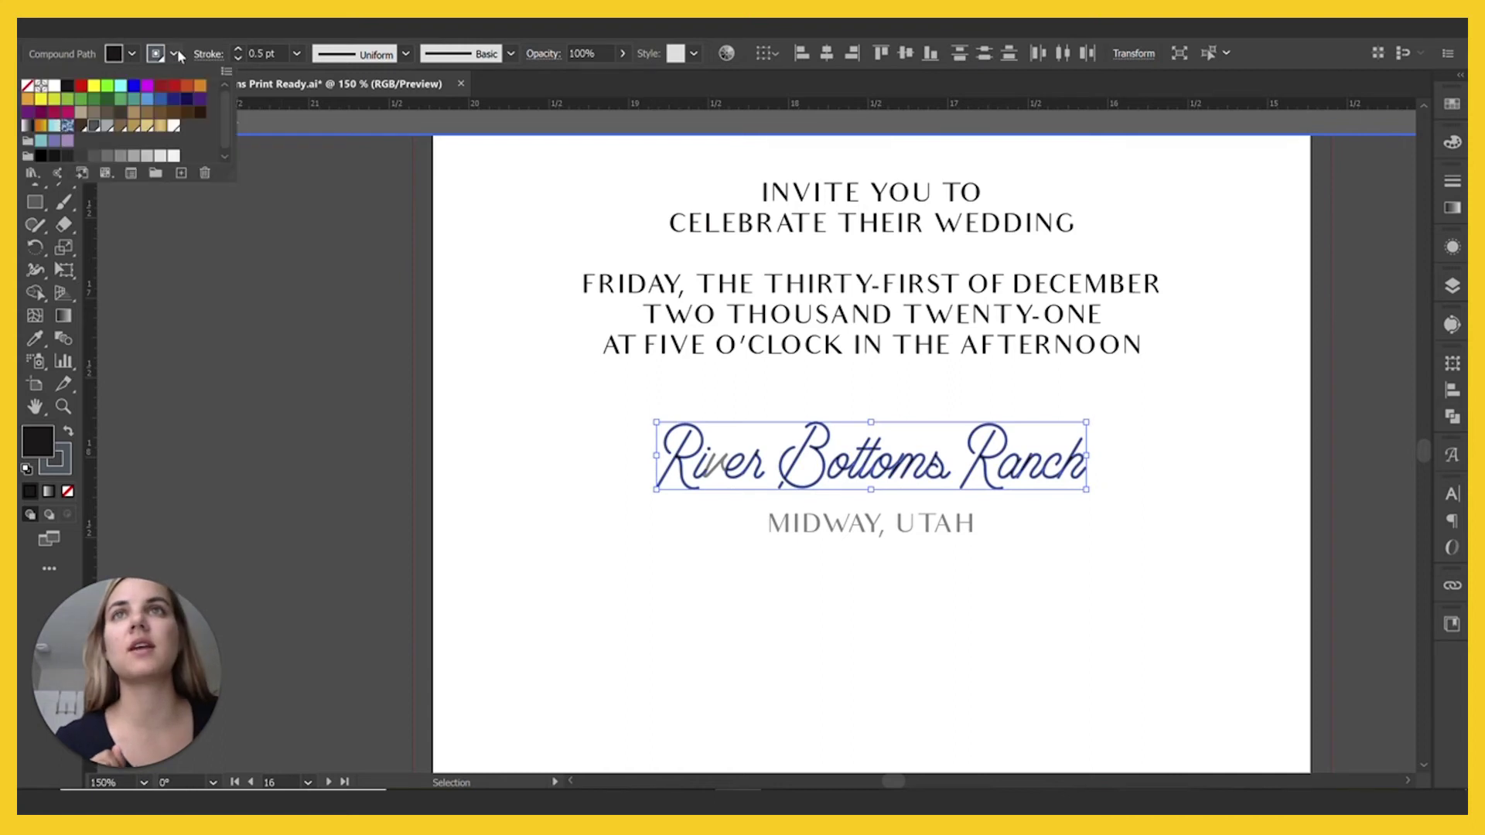
left_click(71, 86)
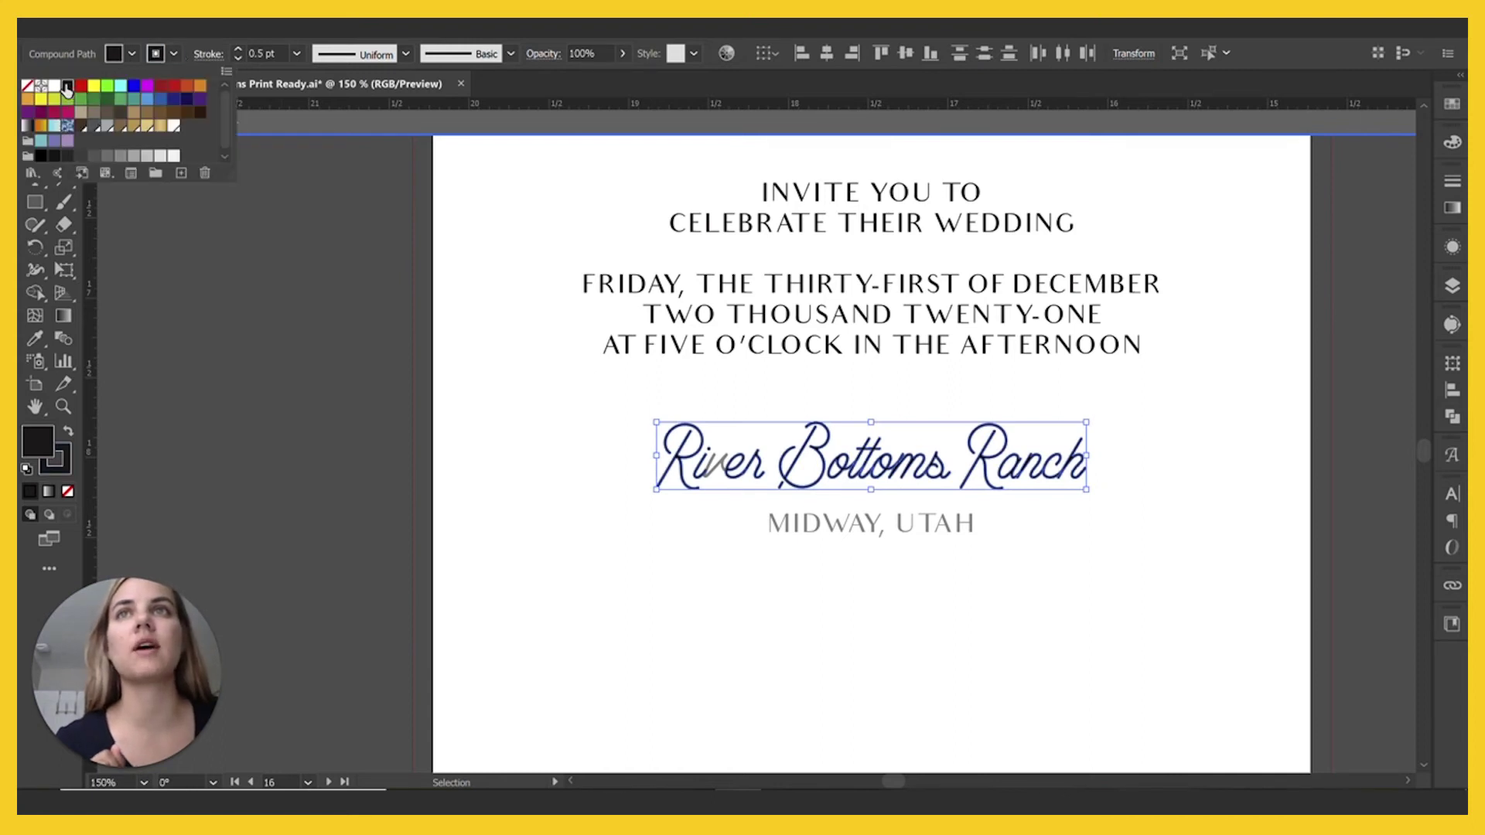
Redefine the Black swatch as CMYK with C 0, M 0, Y 0, K 100
double_click(68, 87)
left_click(845, 331)
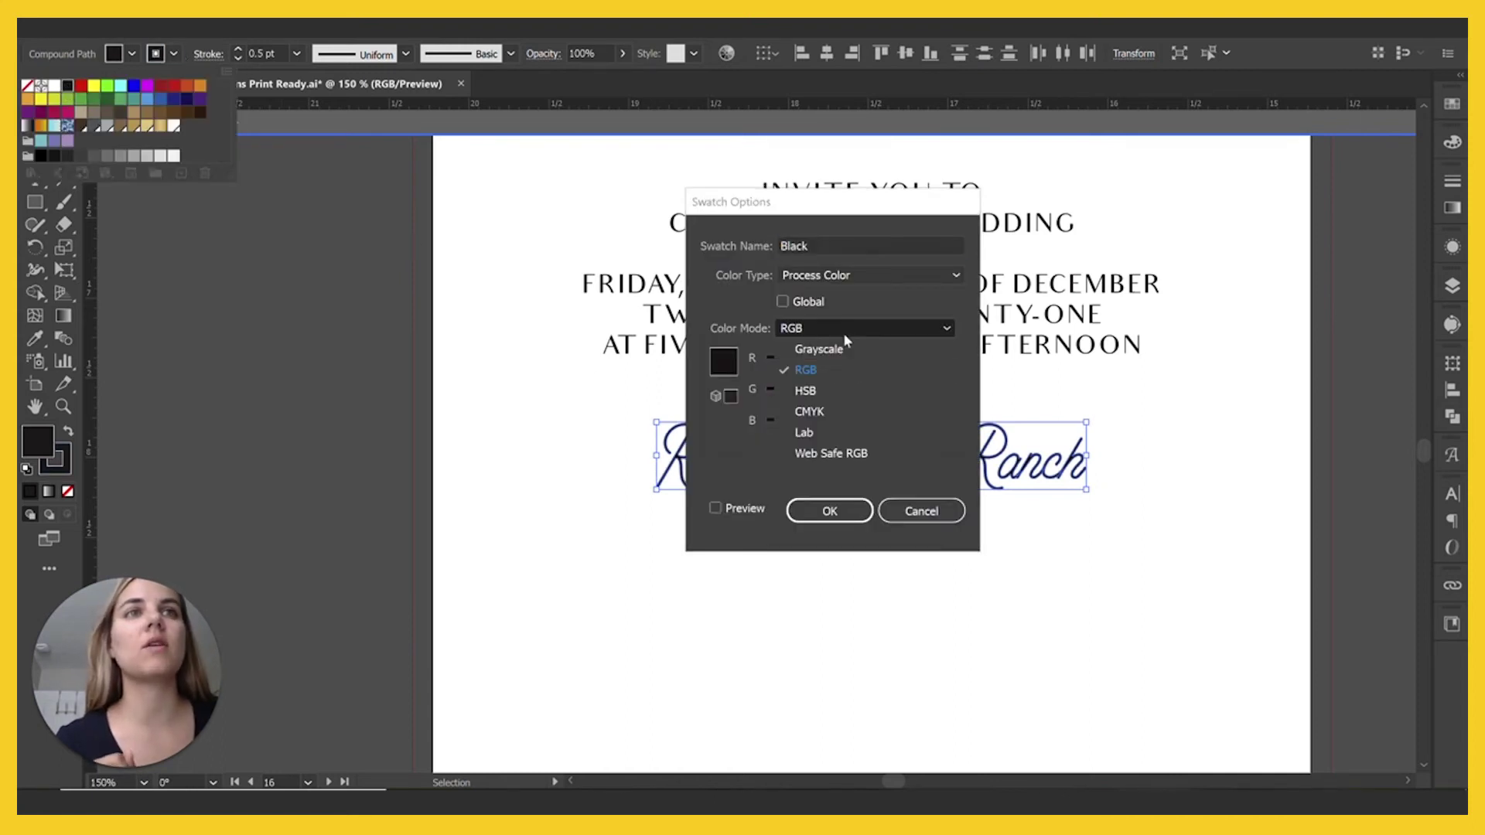
left_click(820, 411)
double_click(928, 360)
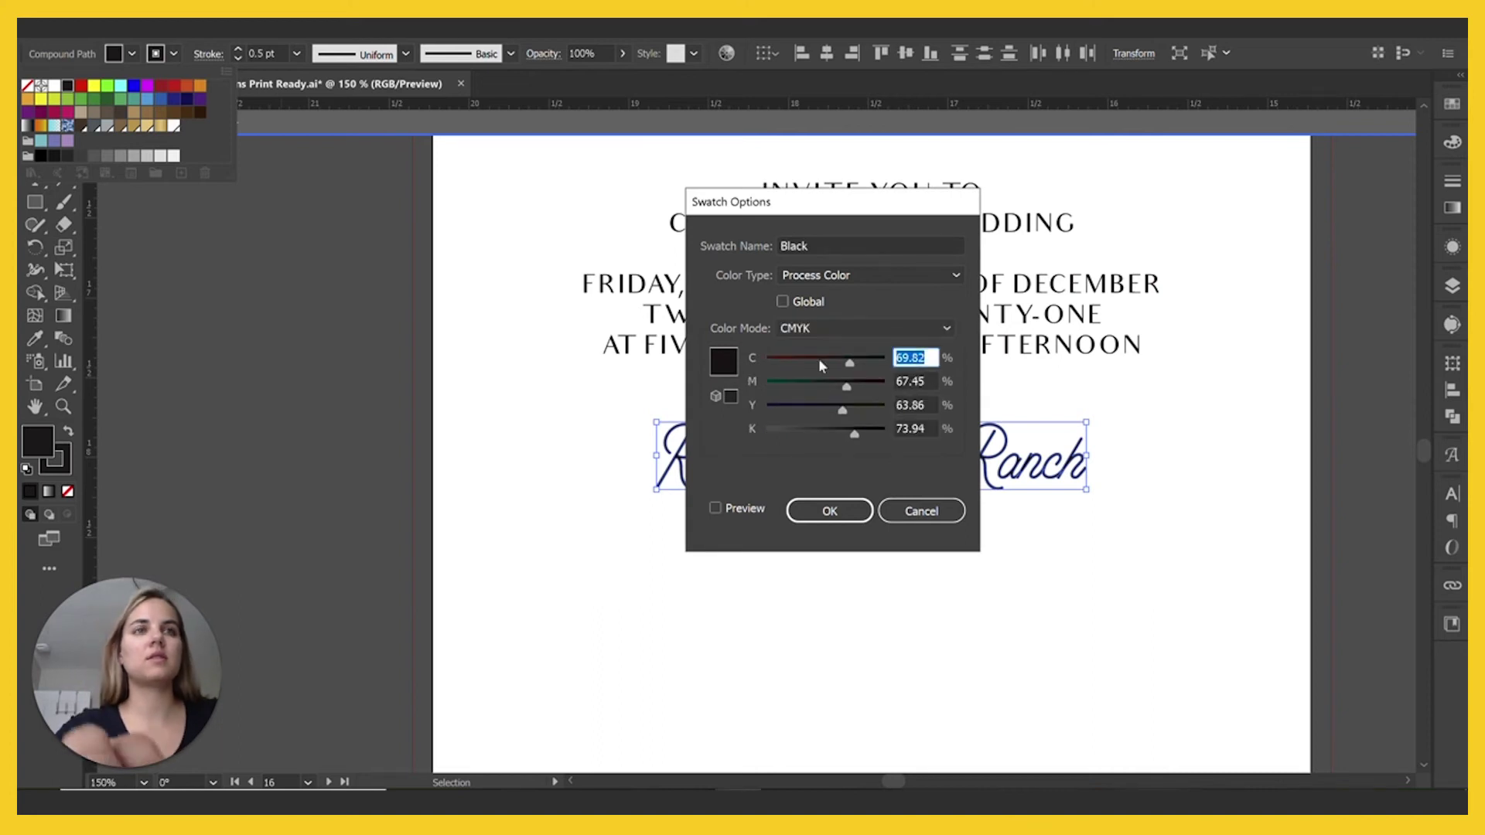
type("0")
key("Tab")
type("0")
key("Tab")
type("0")
key("Tab")
type("1")
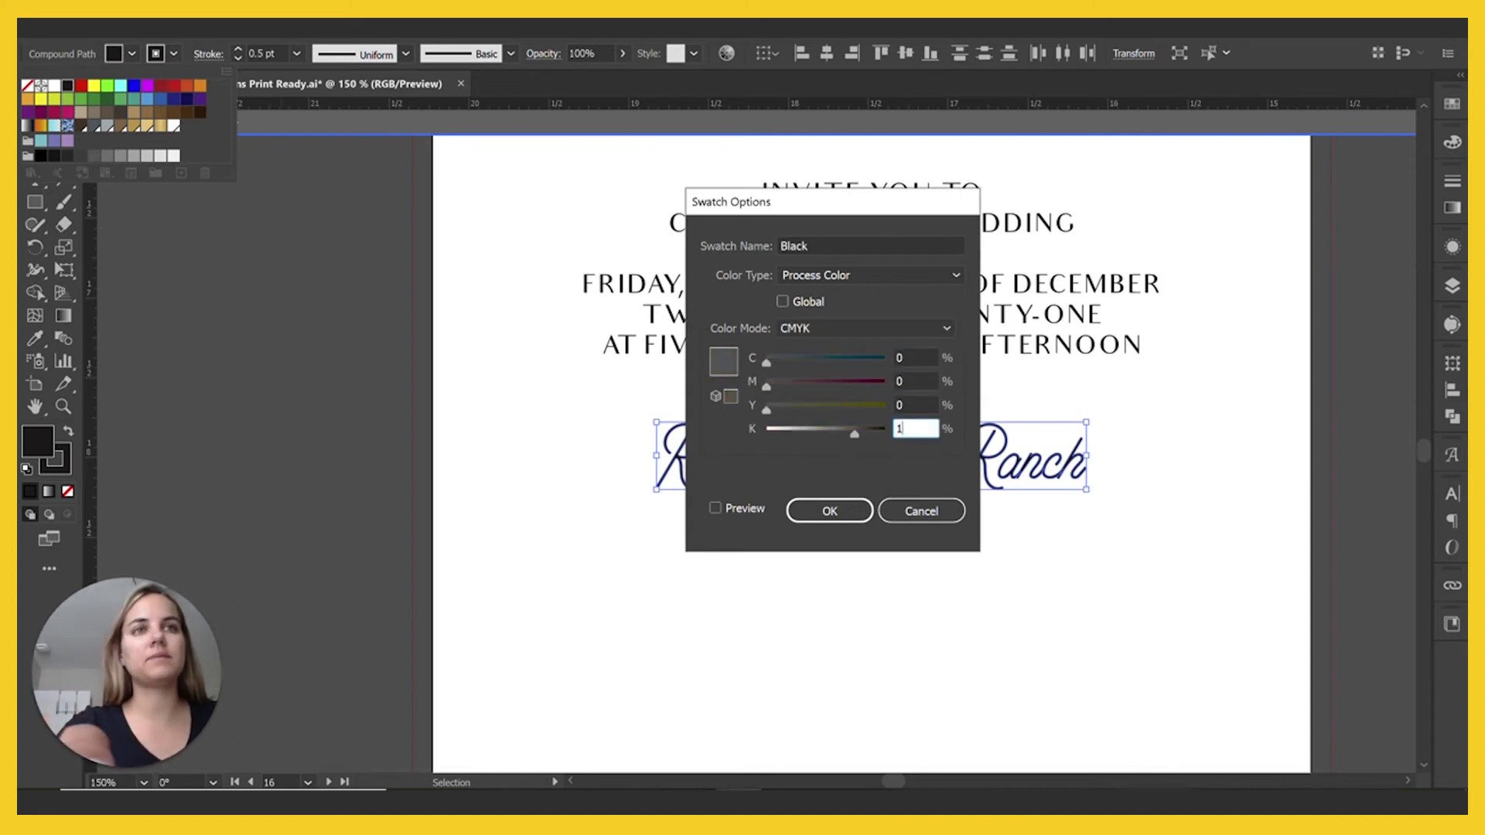
type("00")
key("Return")
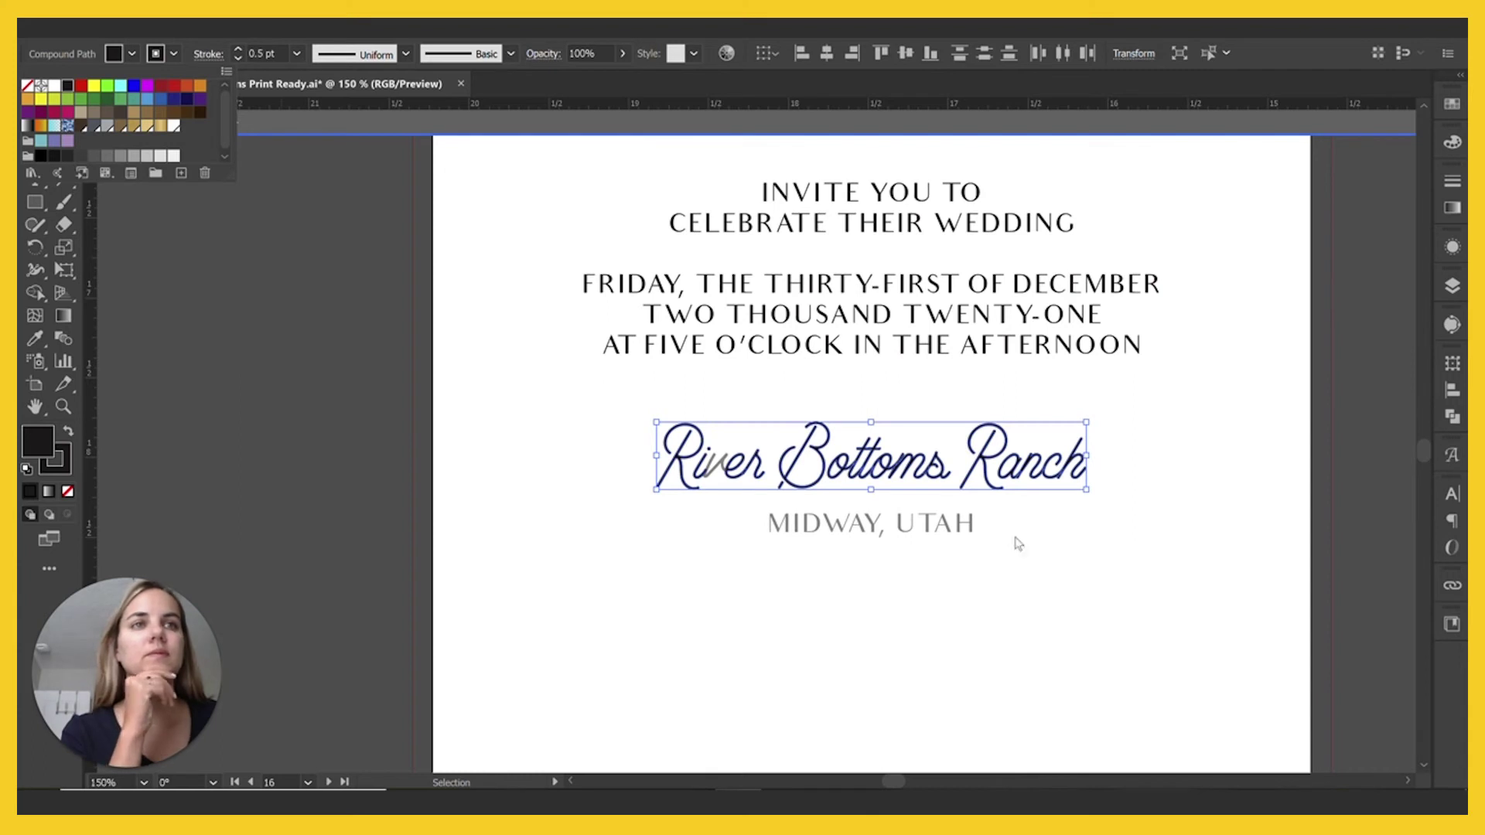
left_click(1127, 507)
Inspect the 'and' ornament, text group and script letters, then zoom out to all three artboards
left_click(1143, 549)
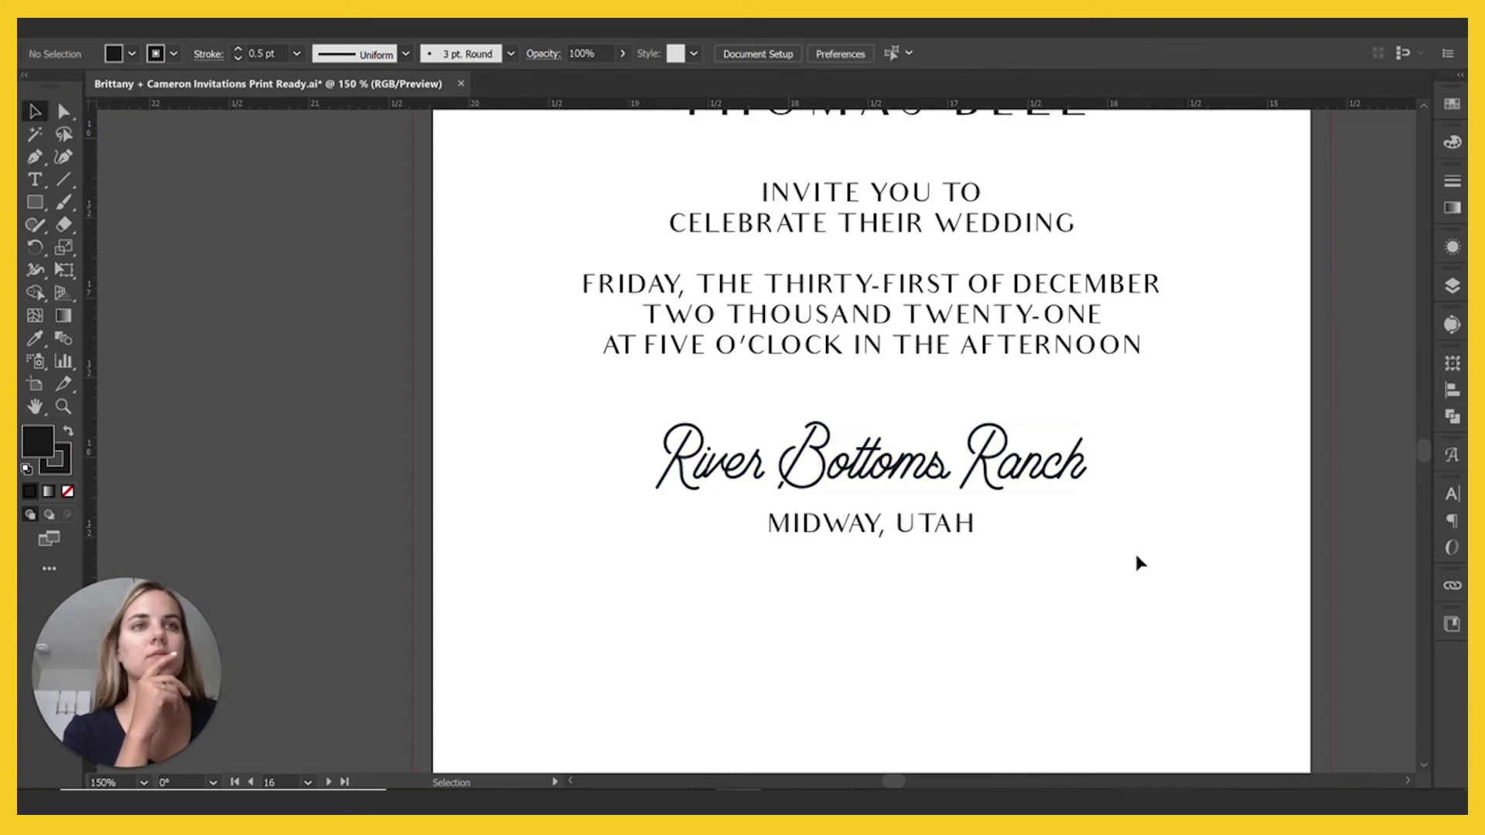
scroll(1138, 563, "up", 10)
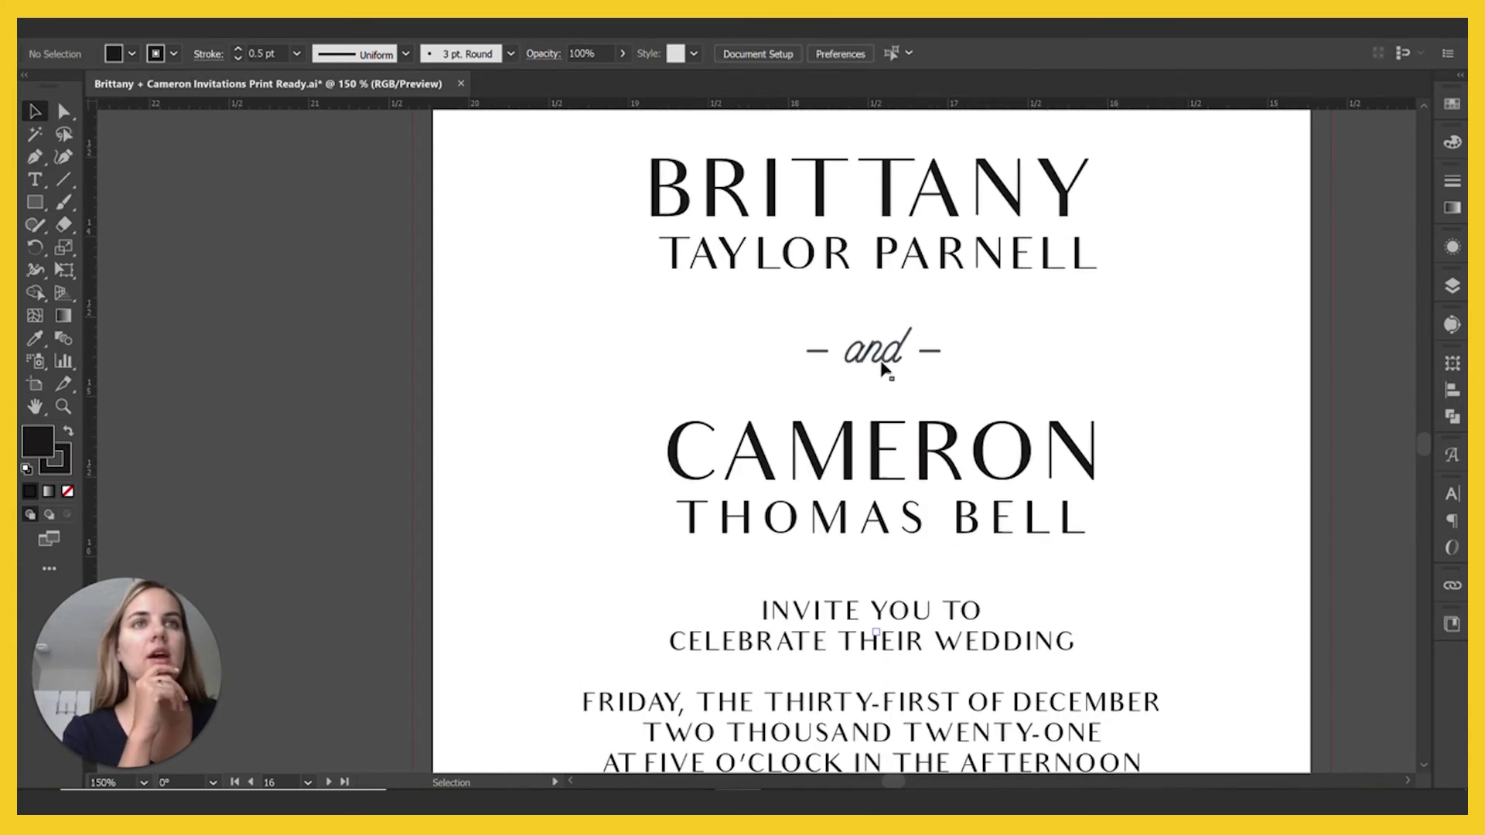
left_click(882, 369)
left_click(174, 54)
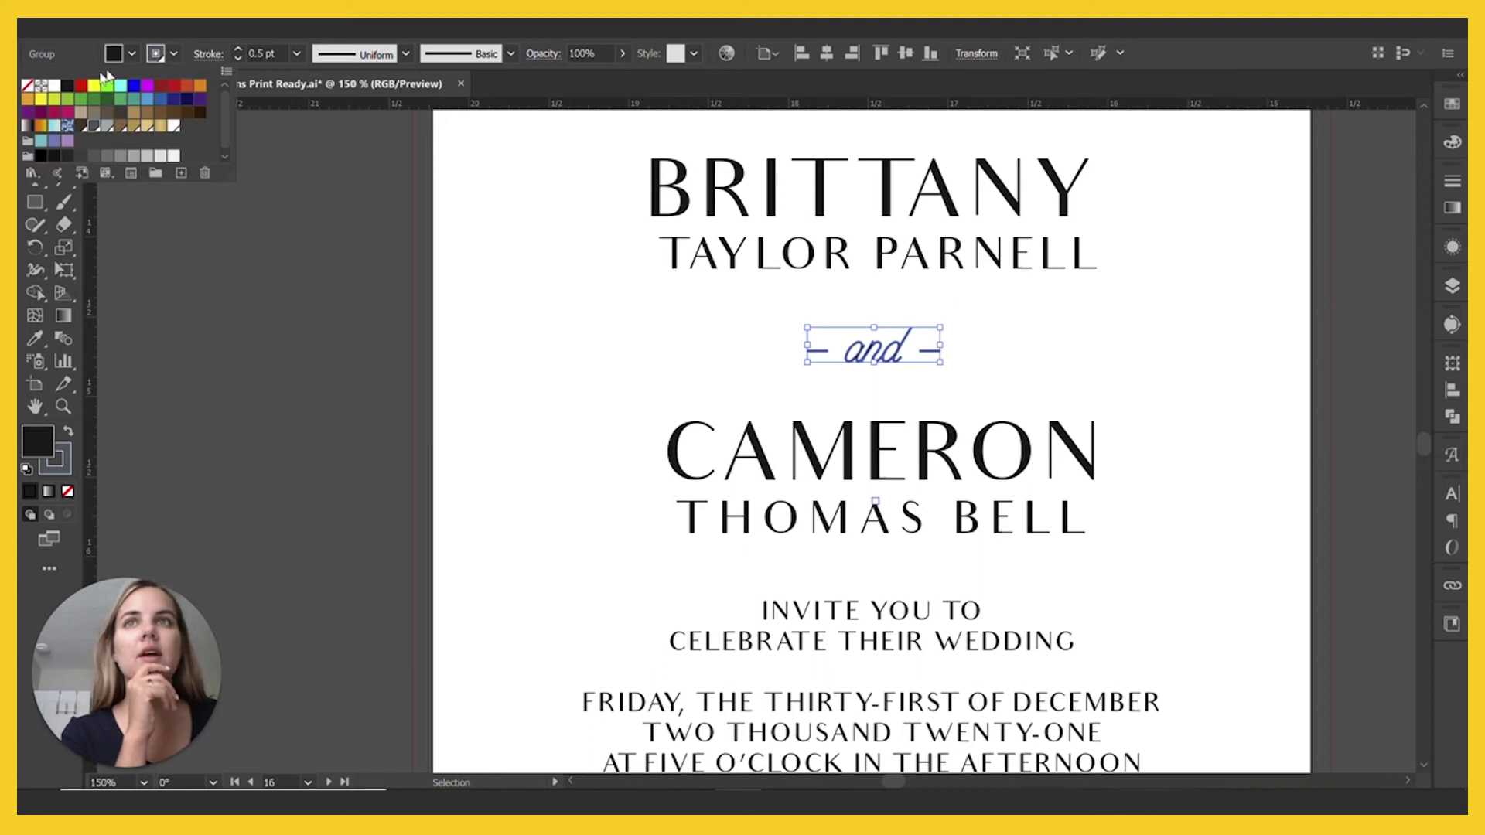
left_click(348, 309)
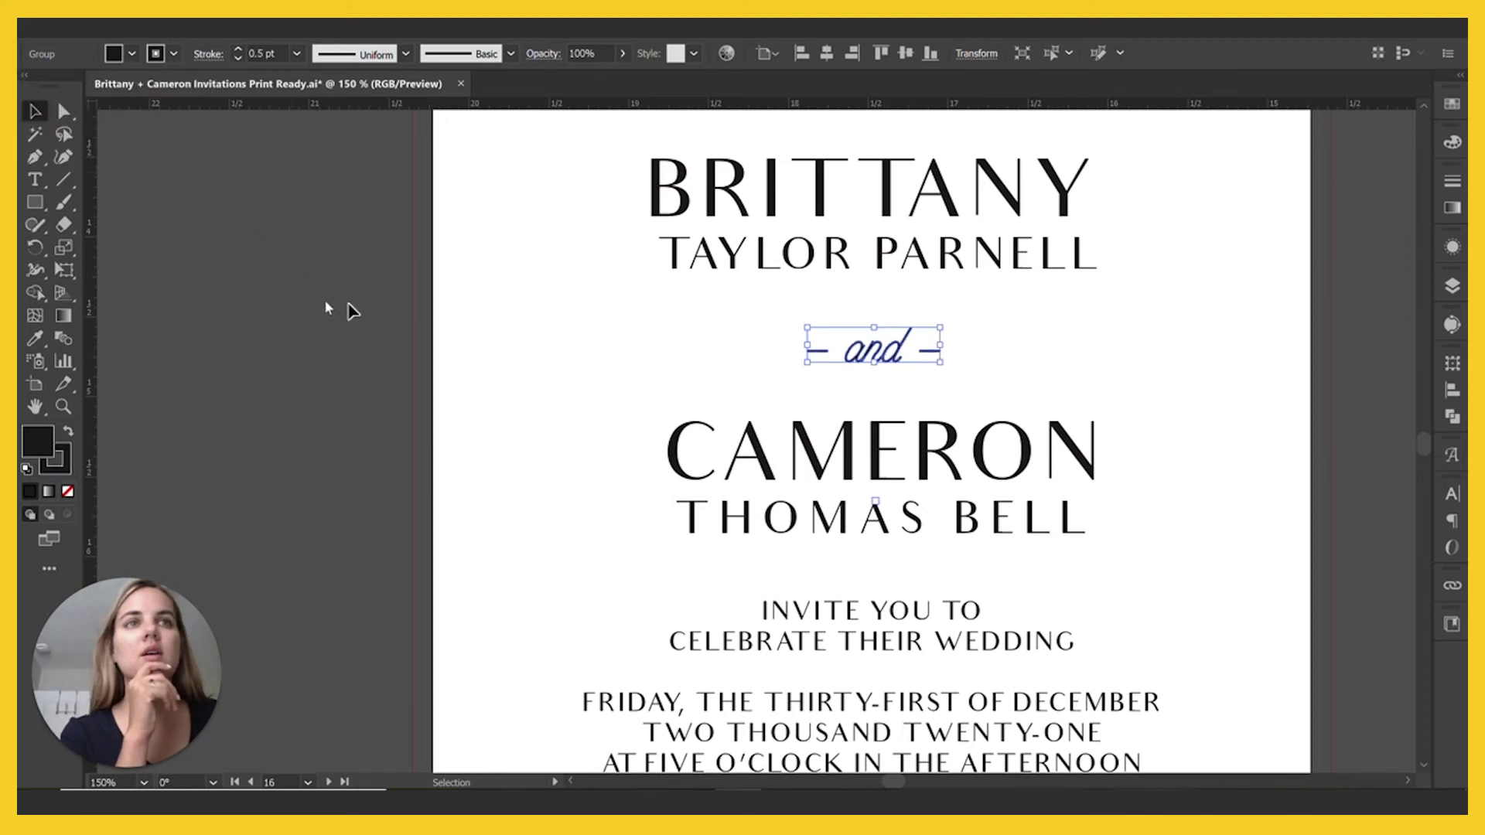
left_click(1061, 291)
scroll(1130, 395, "up", 5)
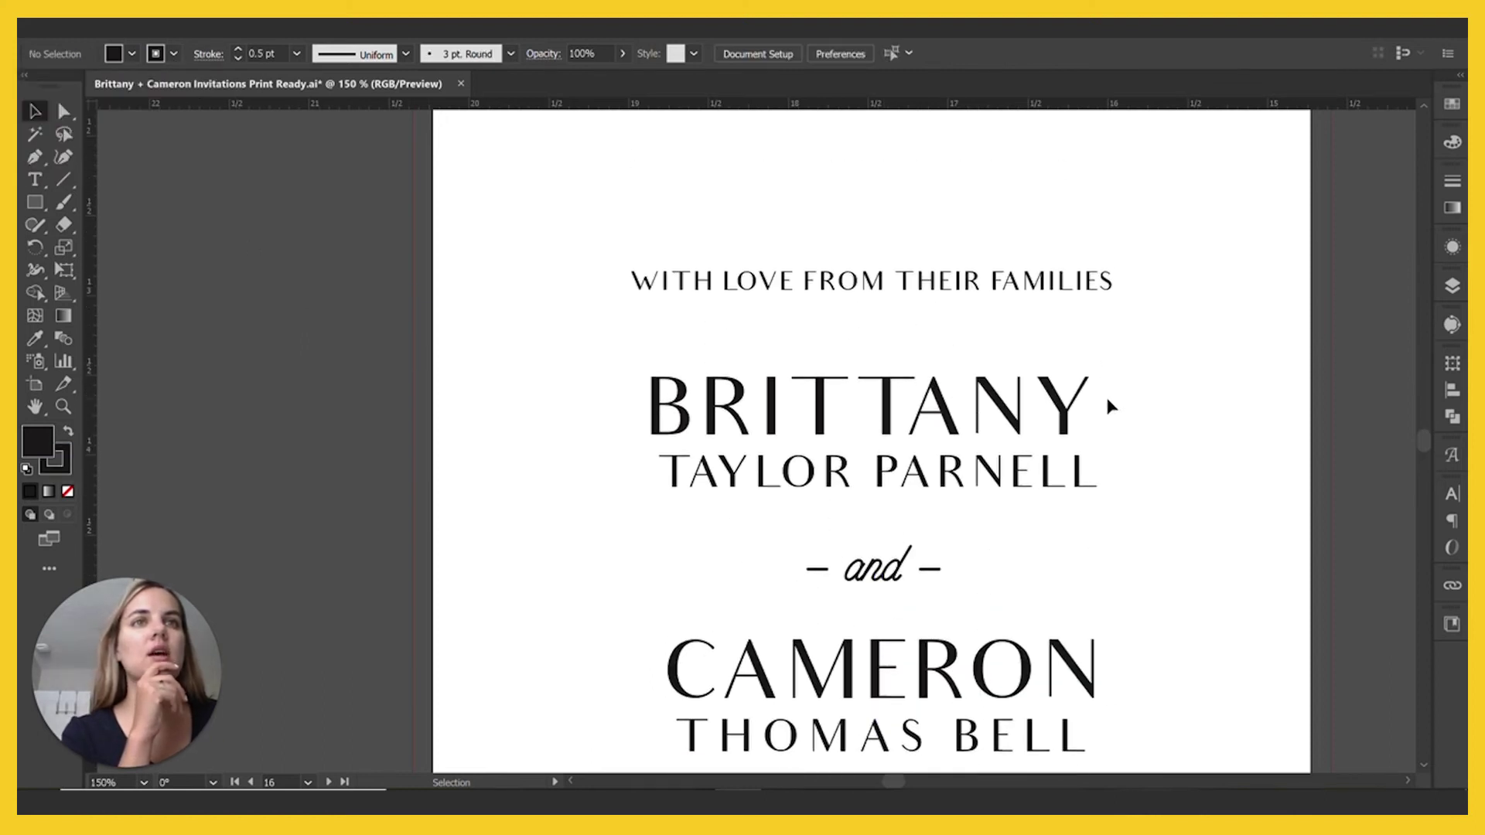
left_click(874, 286)
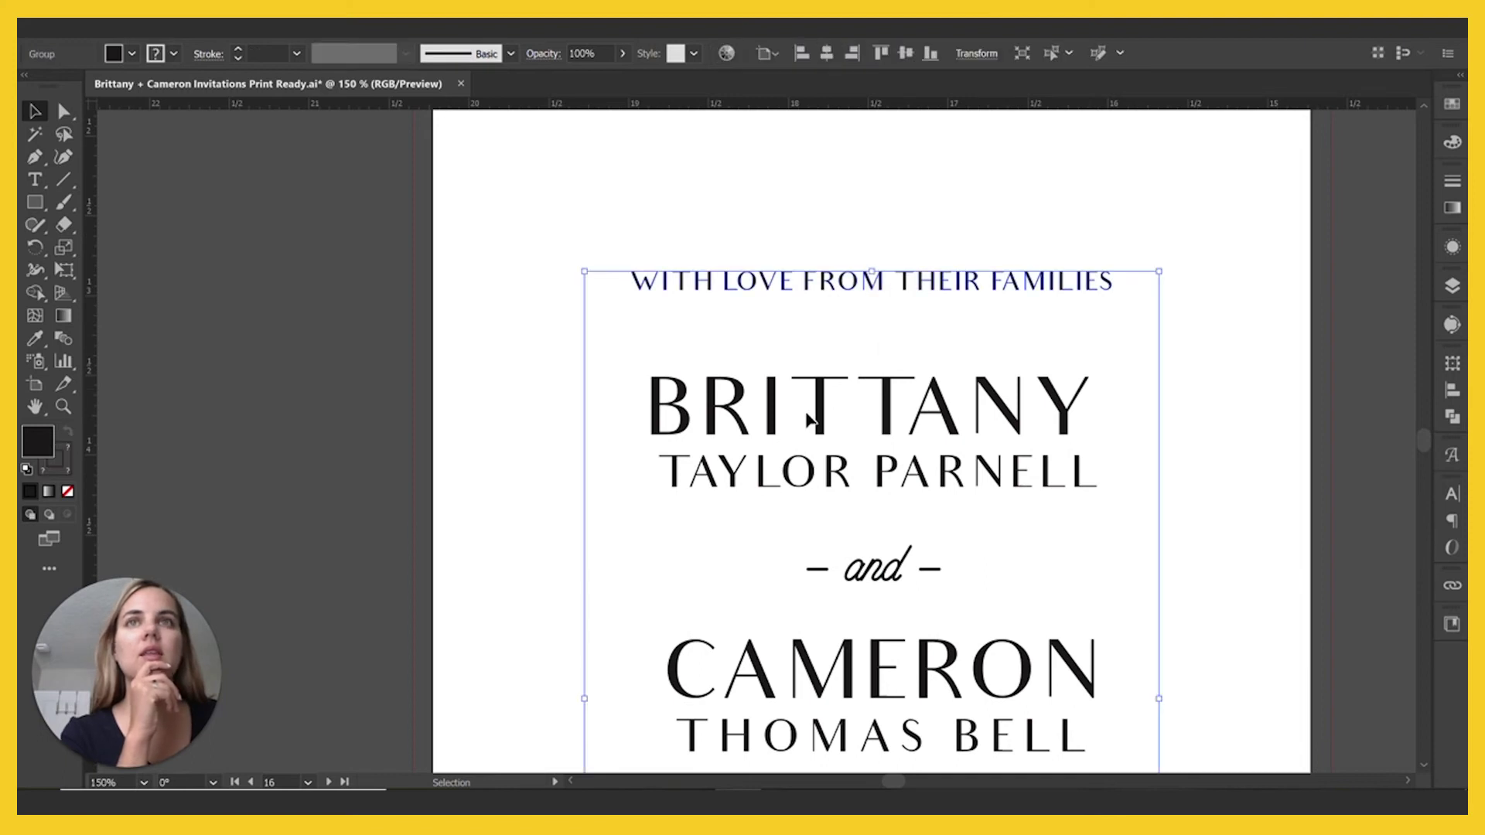
scroll(868, 421, "down", 10)
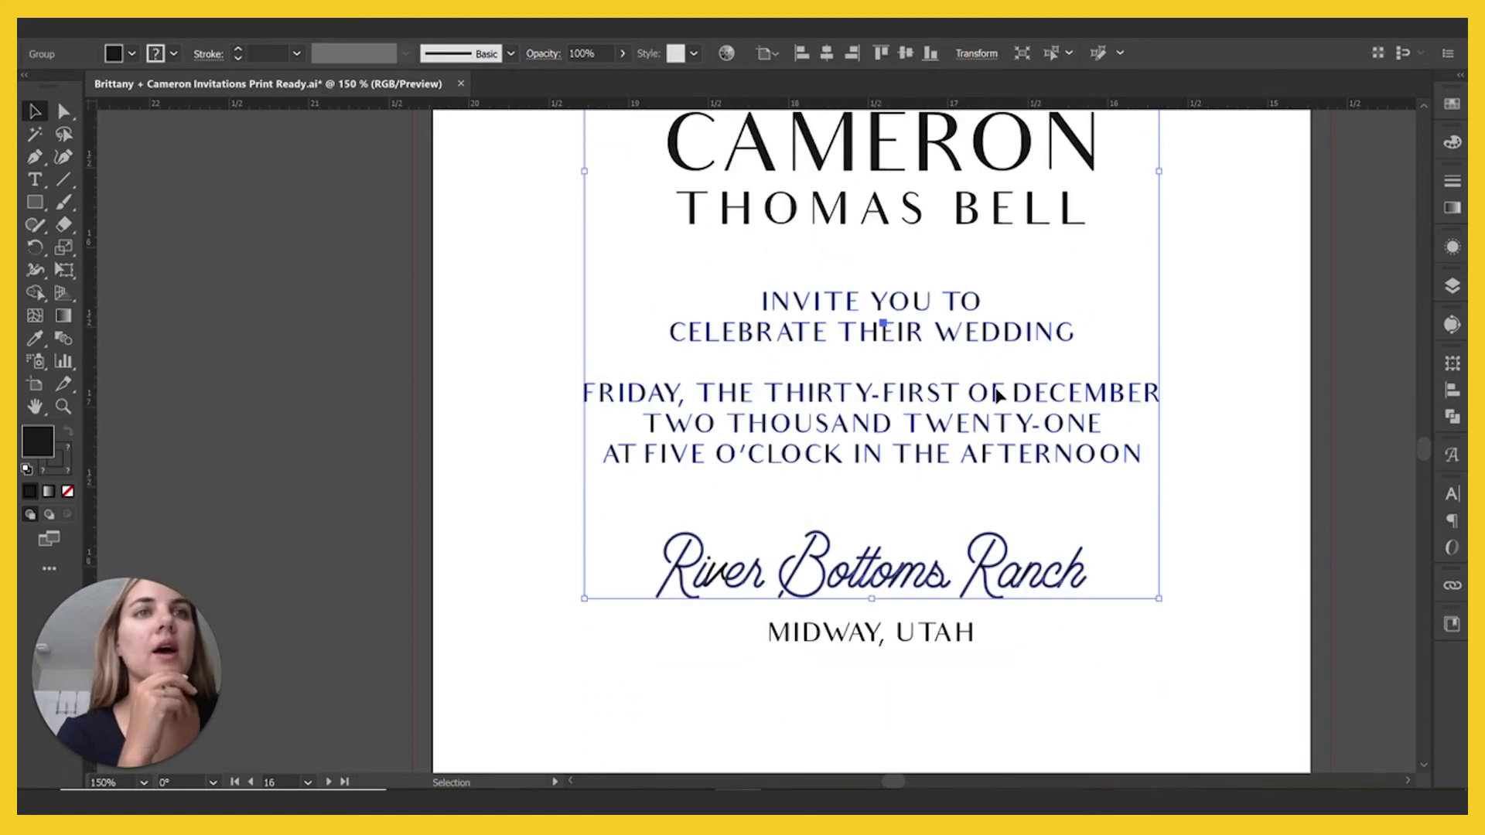
left_click(721, 575)
left_click(580, 542)
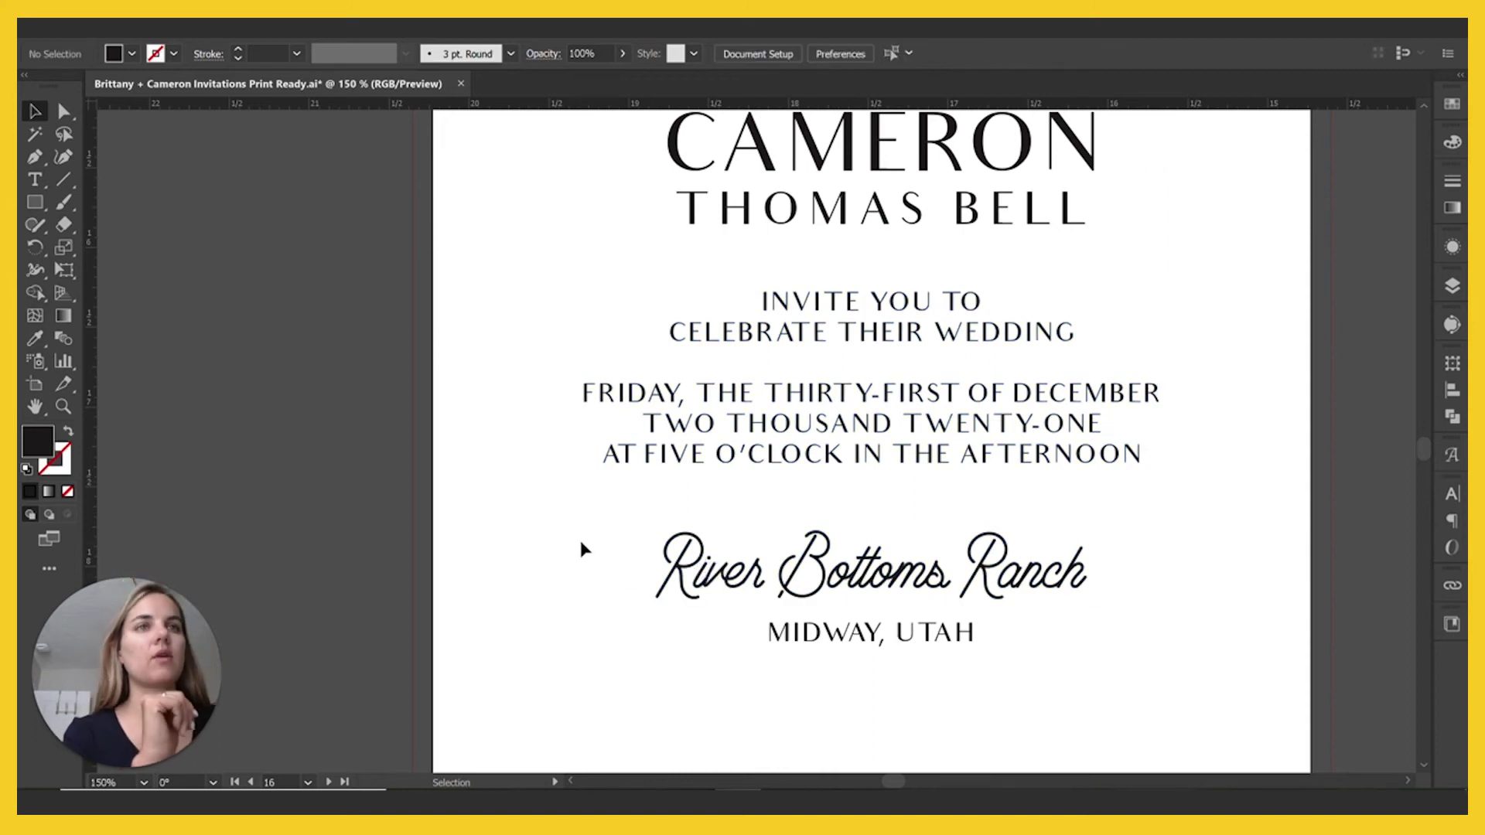
key("ctrl+minus")
key("ctrl+minus")
key("ctrl+minus")
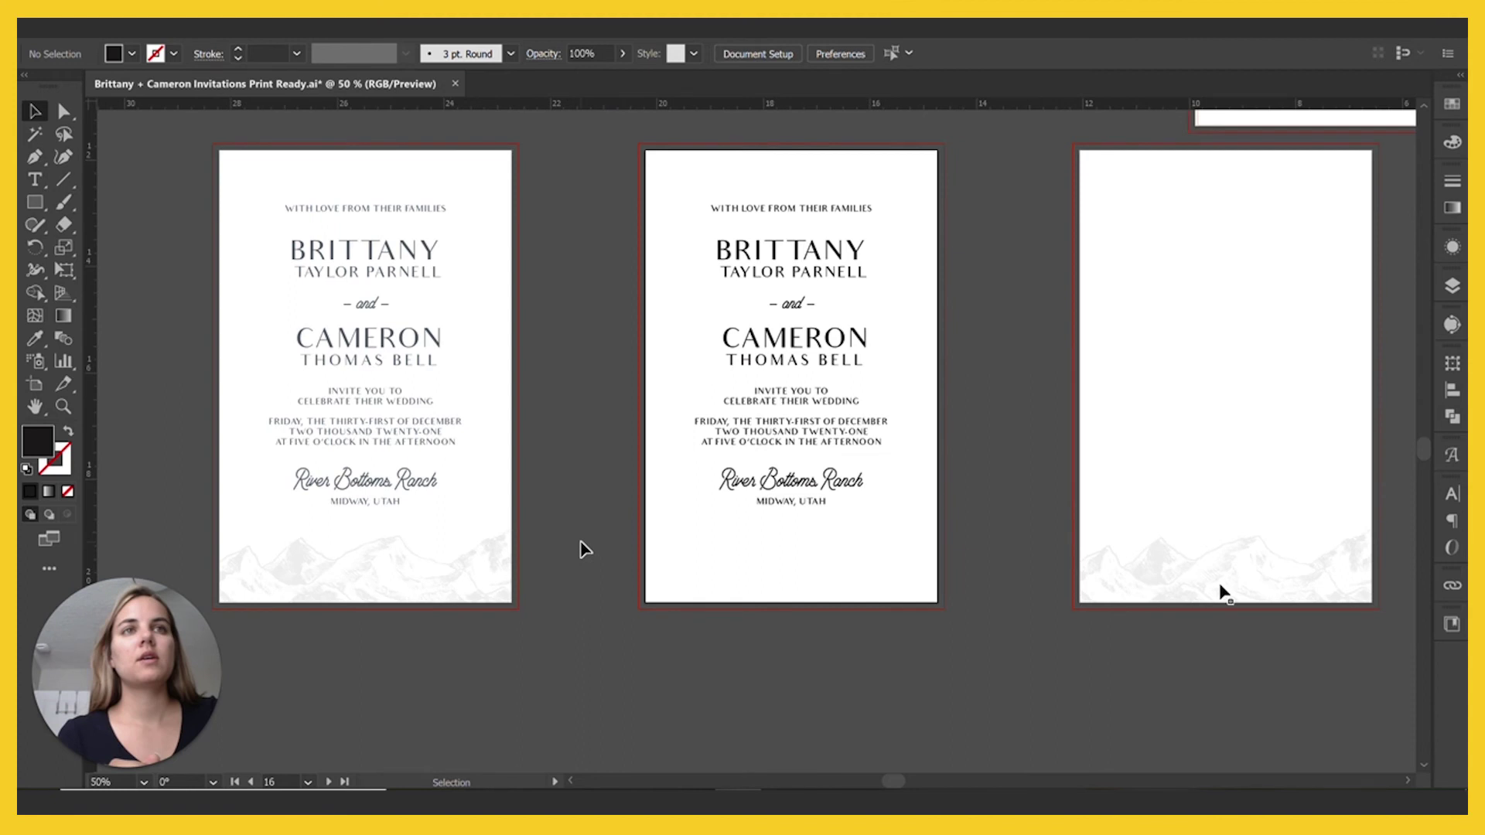
Fill the right artboard's mountain artwork with Black and switch that swatch to CMYK
scroll(1019, 575, "right", 3)
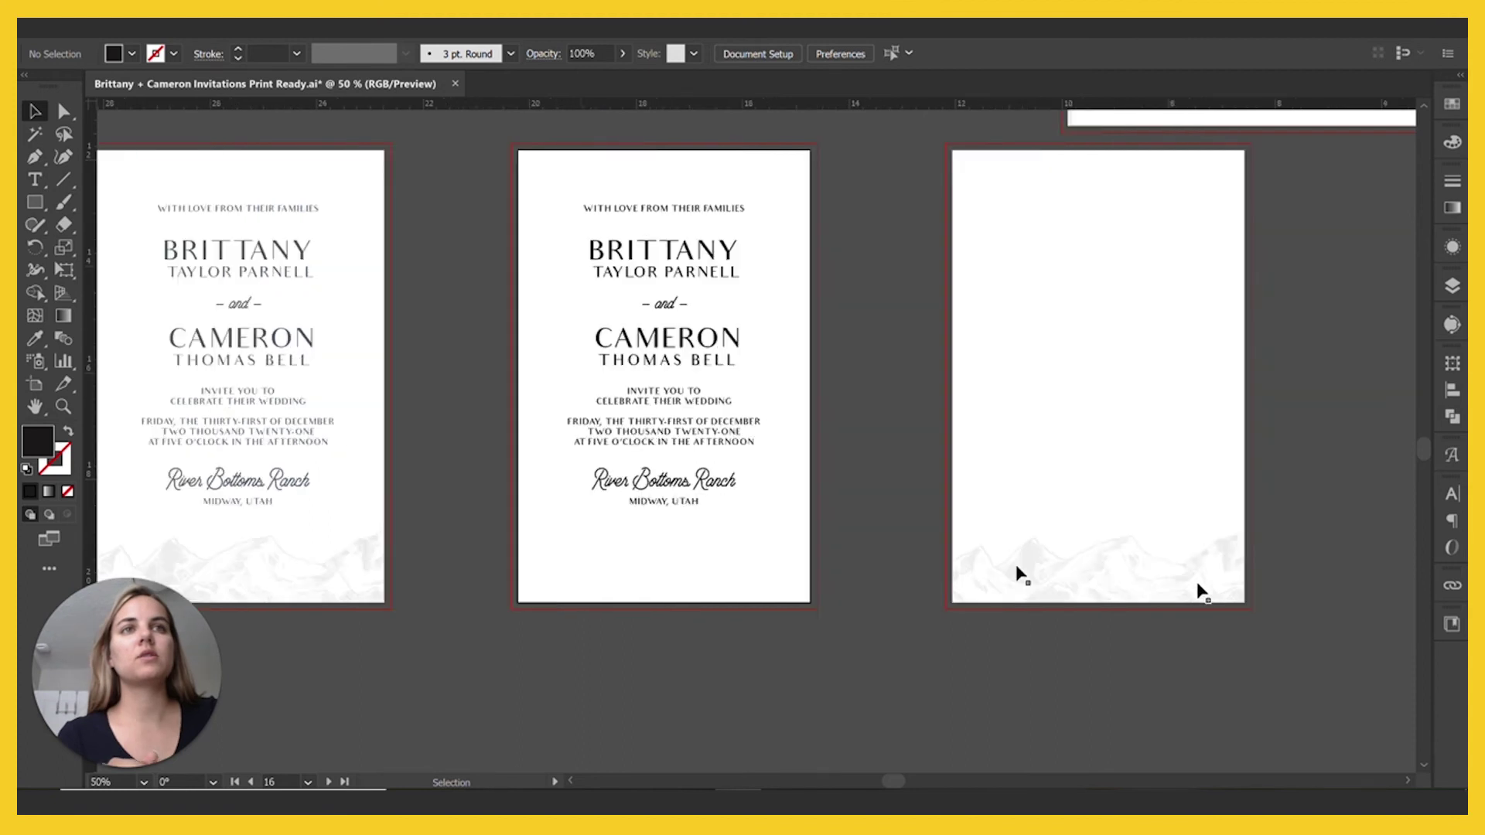
left_click(1016, 569)
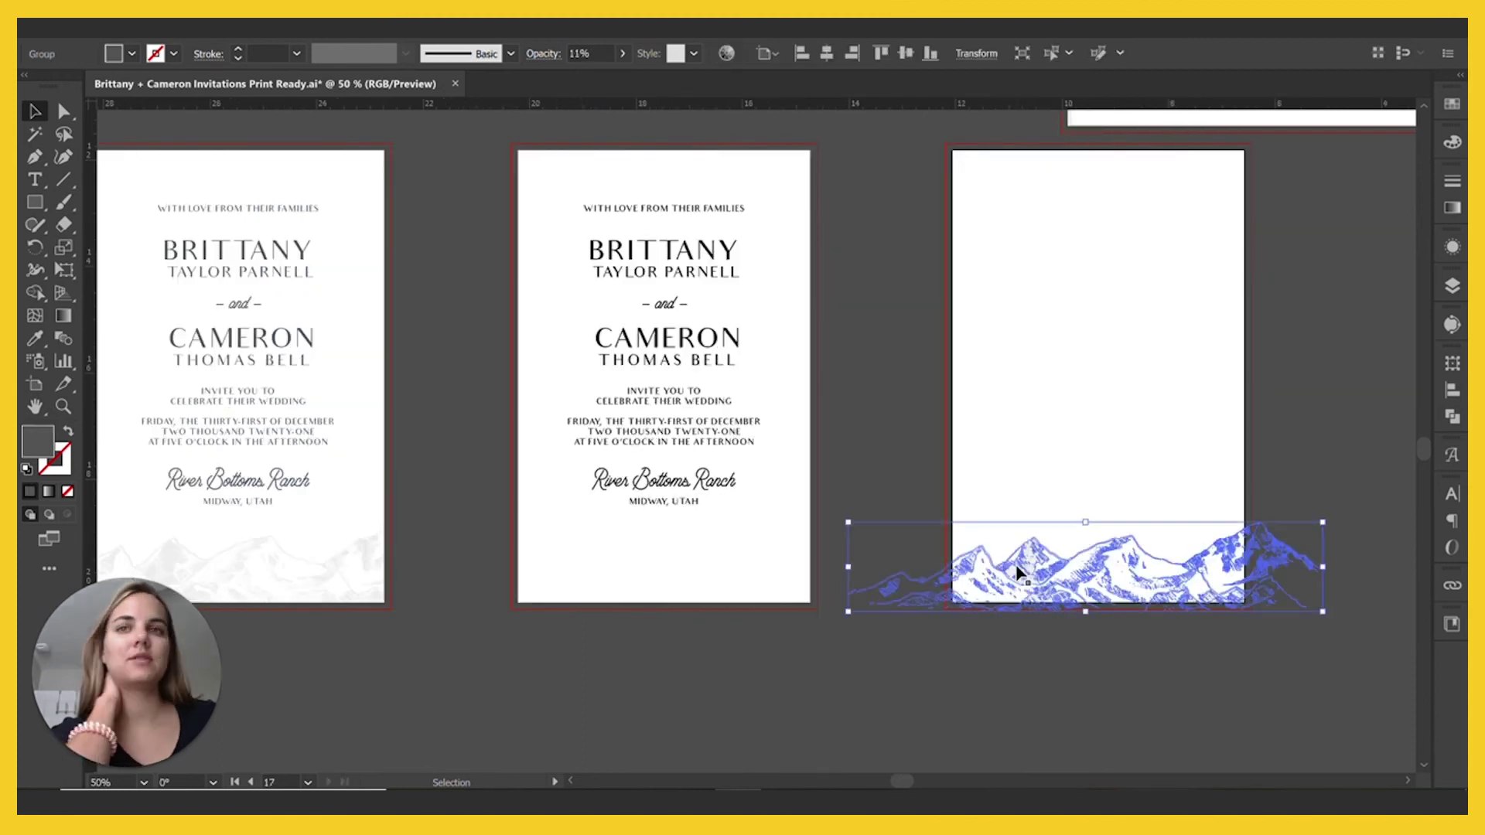
left_click(131, 54)
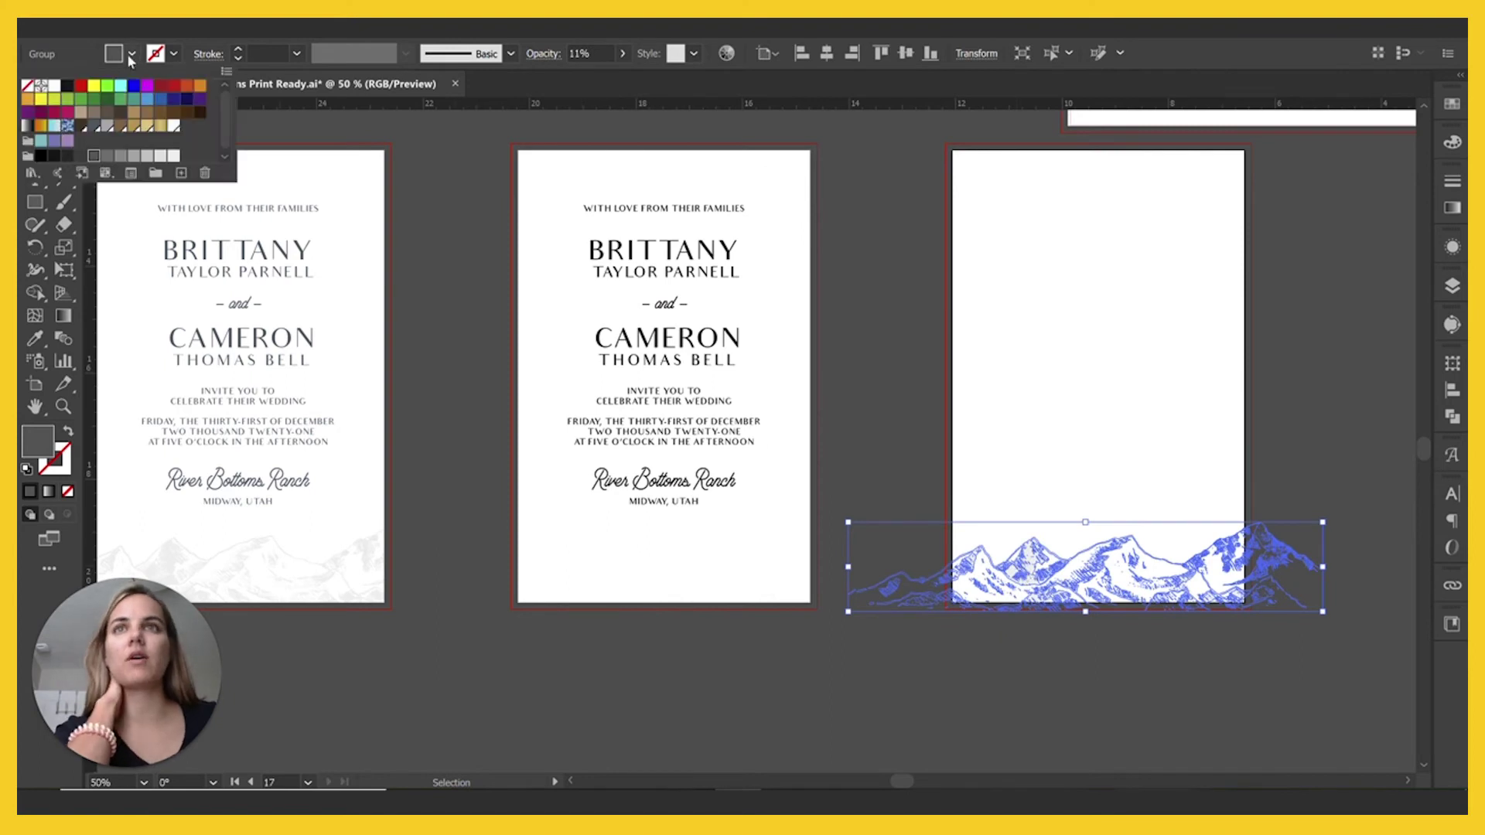
left_click(66, 89)
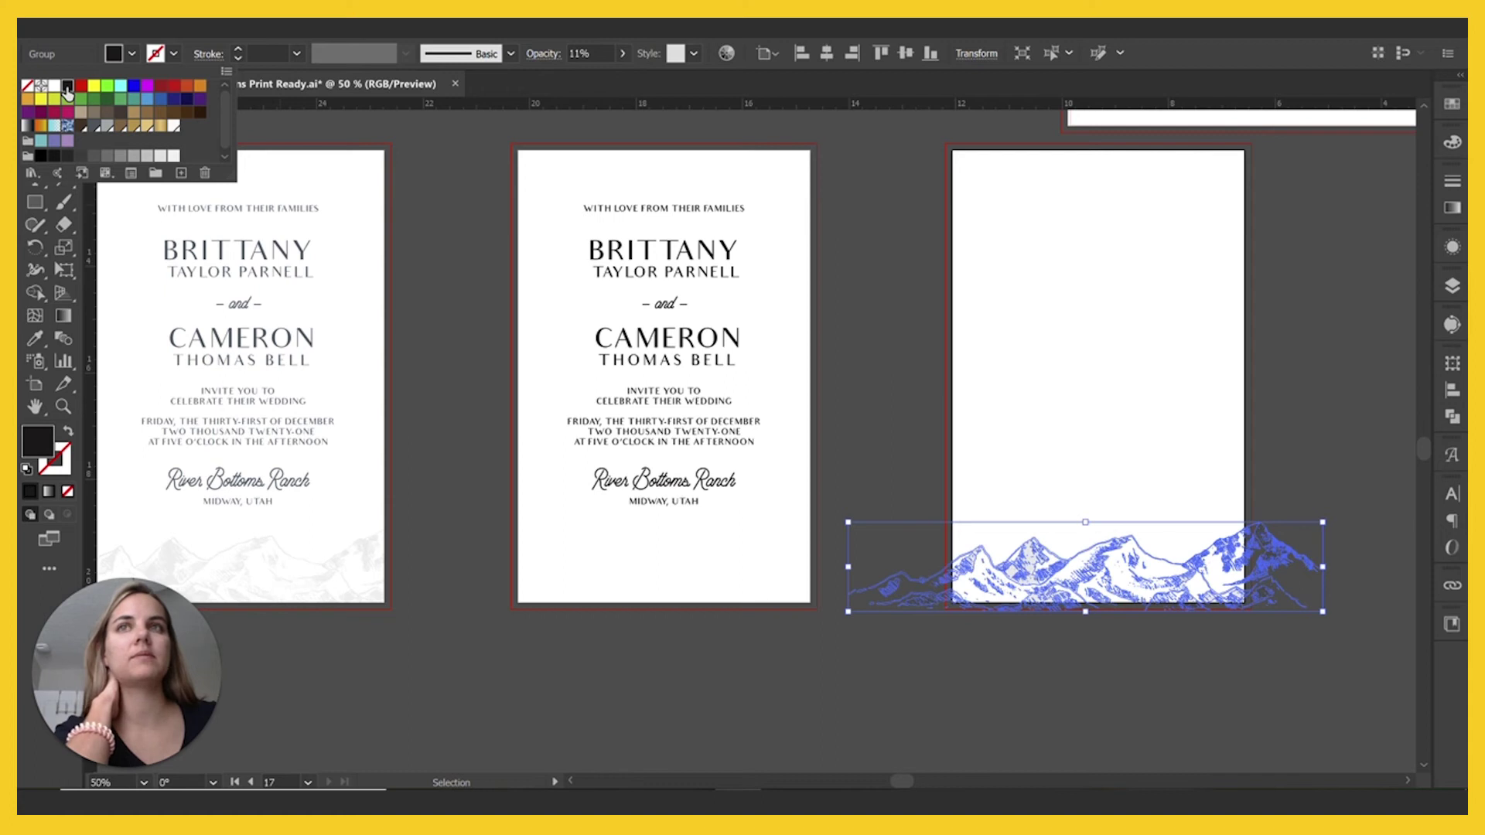
double_click(66, 89)
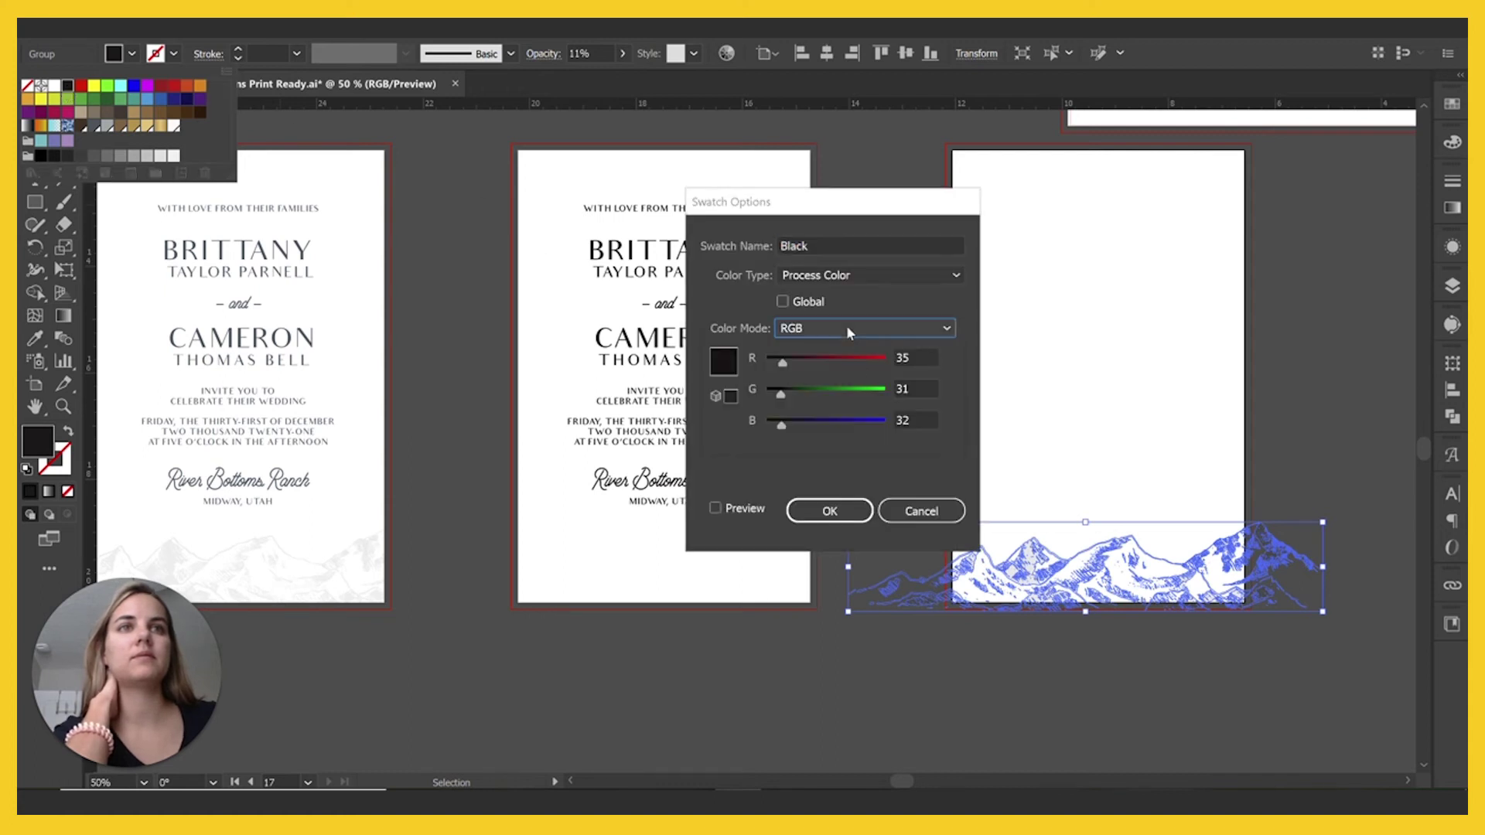
left_click(846, 328)
left_click(835, 410)
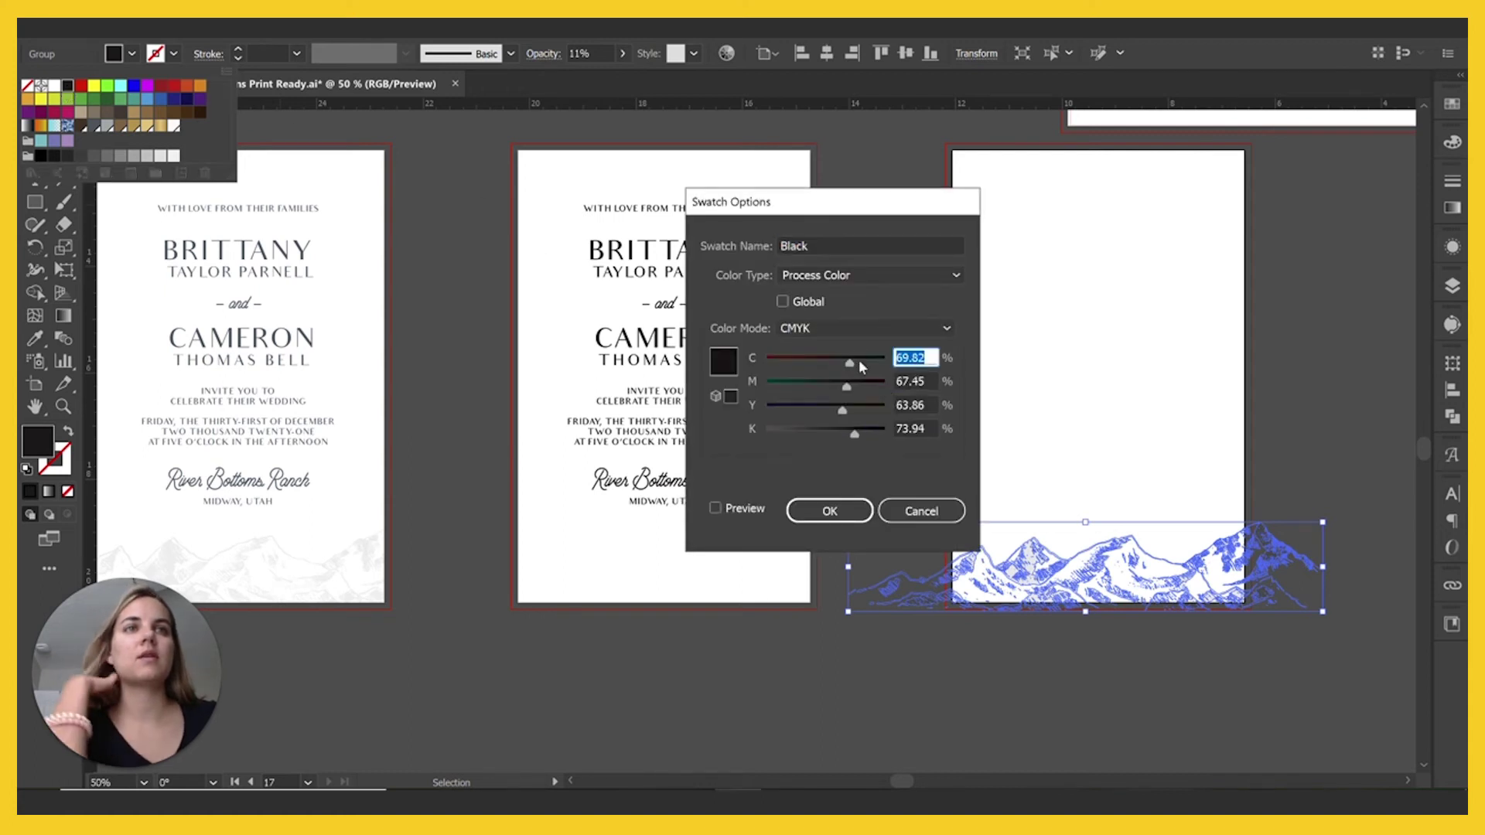
Enter C 0, M 0, Y 0, K 100 for the Black swatch
type("0")
key("Tab")
type("0")
key("Tab")
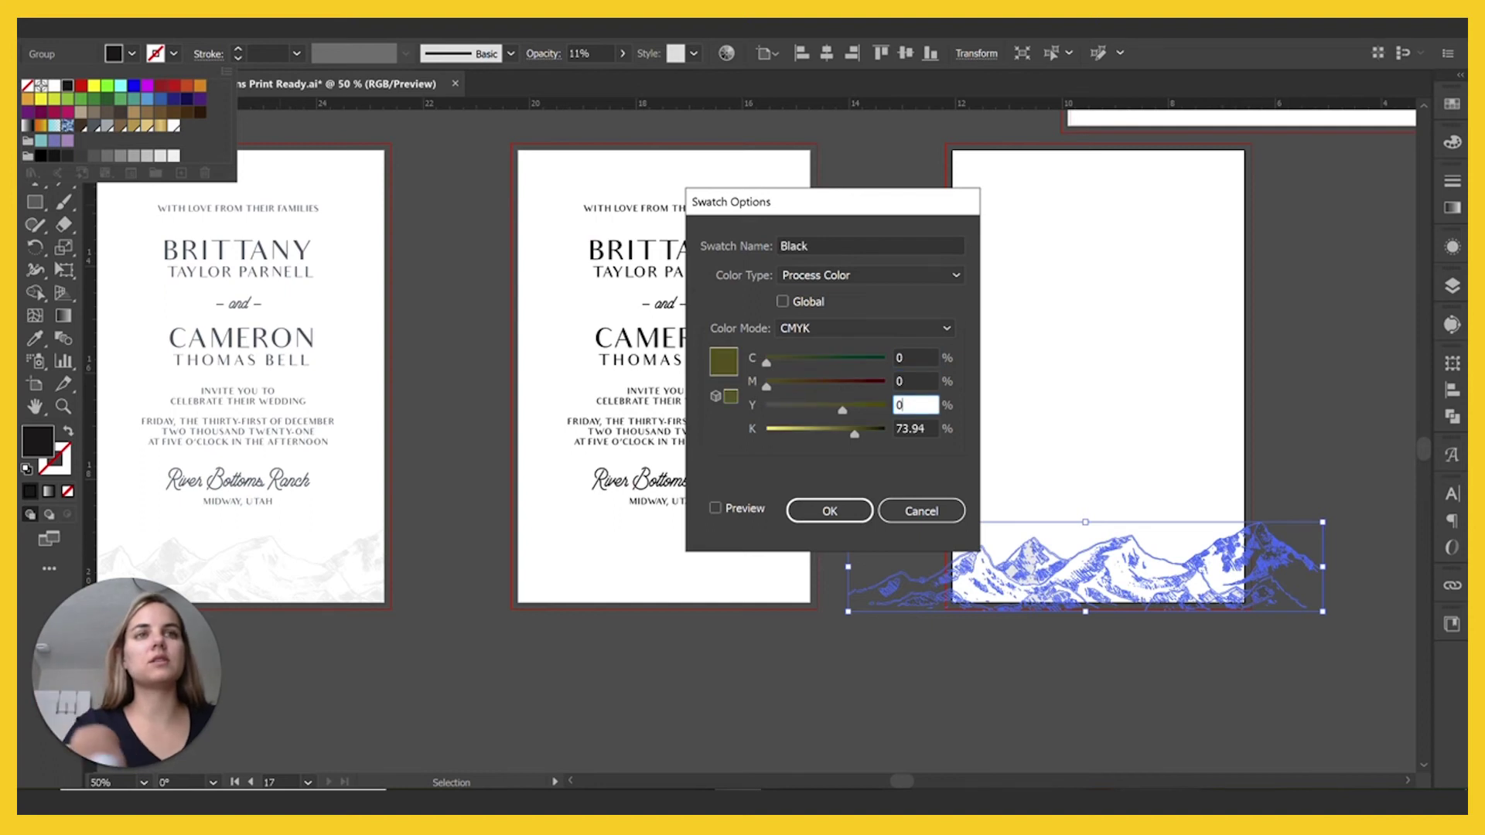
type("0")
key("Tab")
type("100")
key("Return")
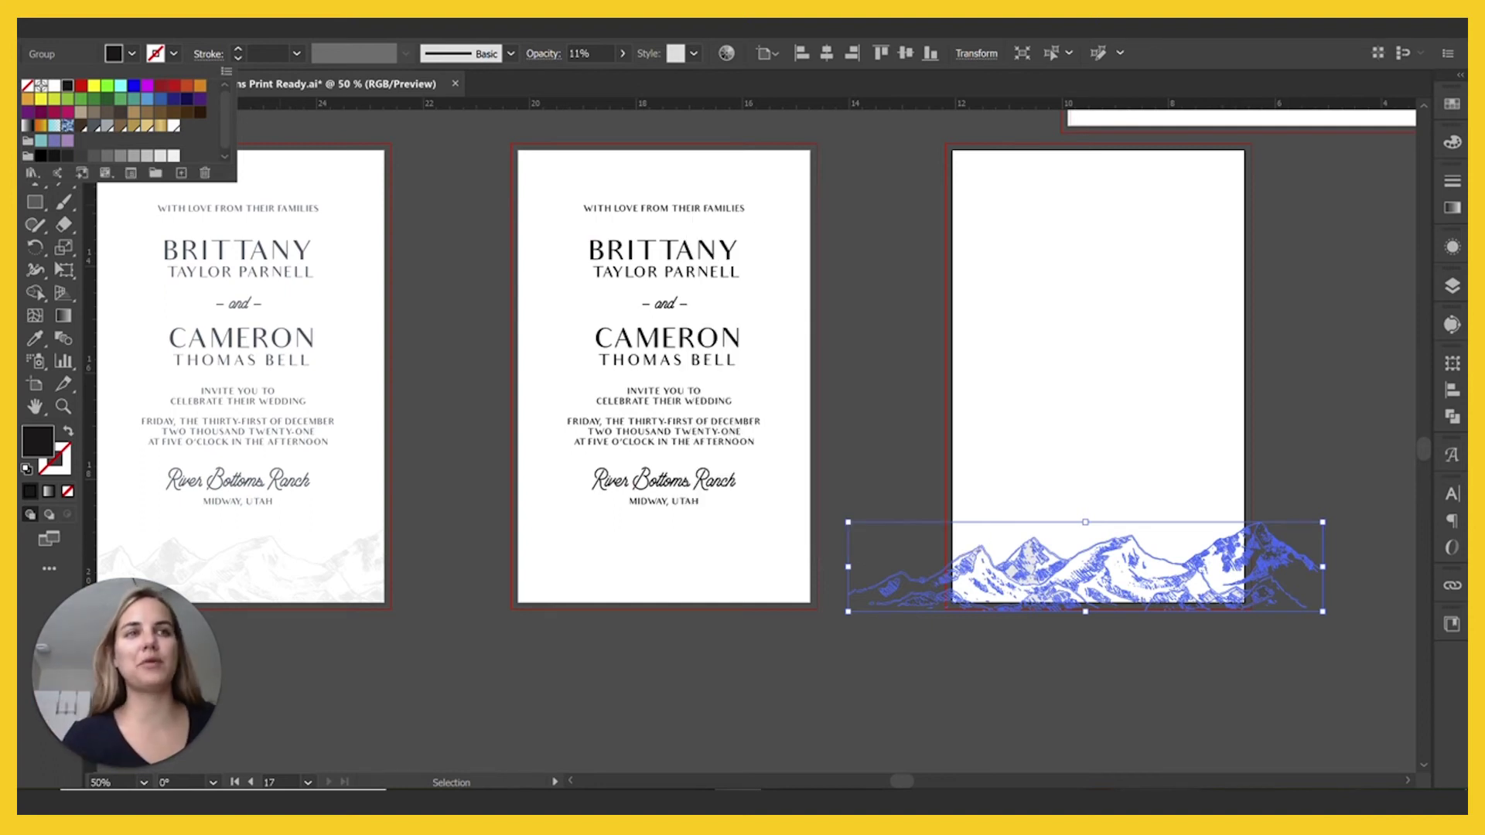
left_click(421, 324)
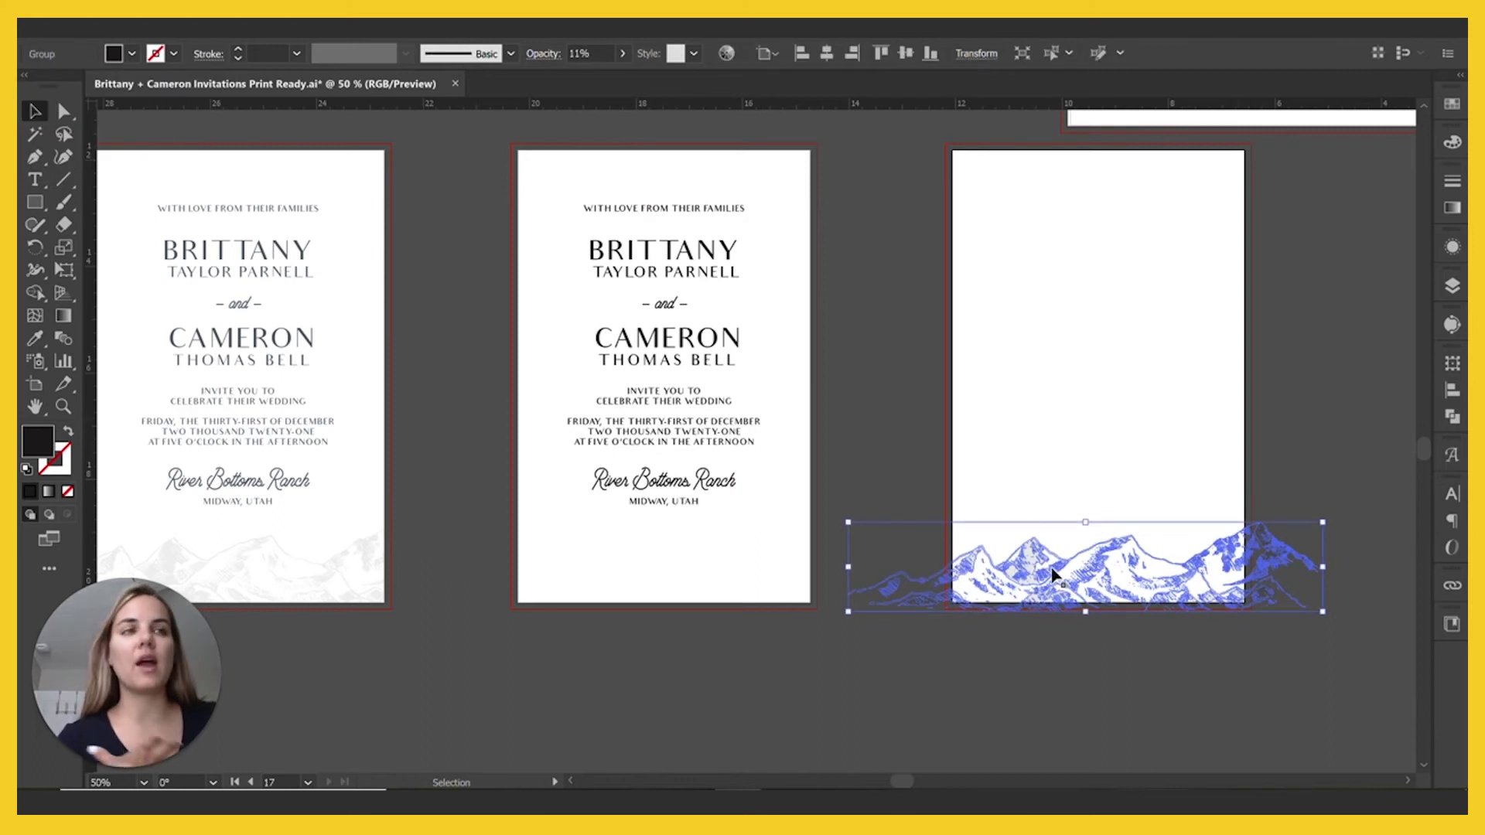
Raise the mountain group's opacity to 100% in the Appearance panel
left_click(1453, 249)
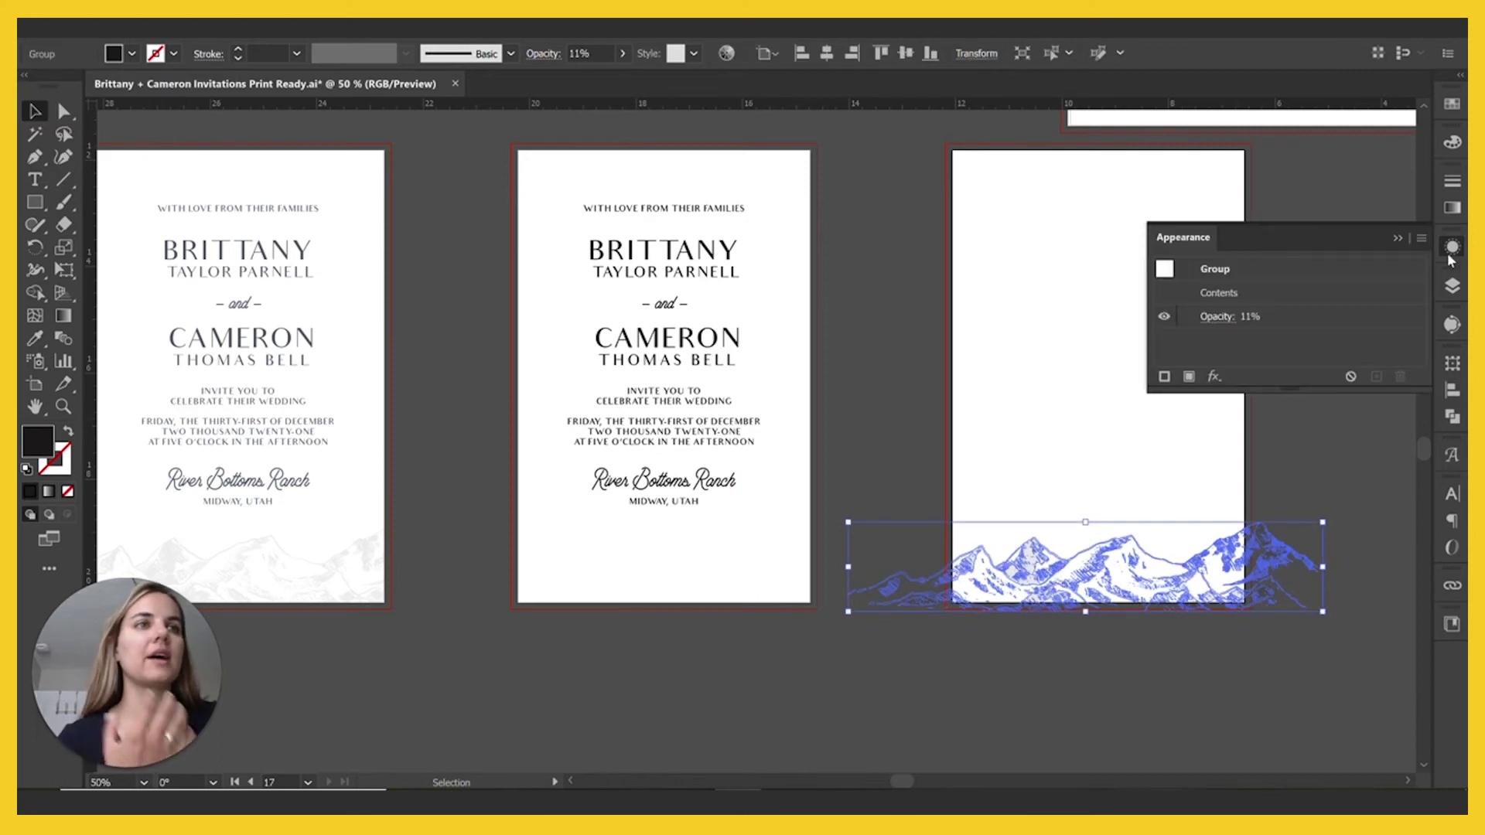
left_click(1223, 319)
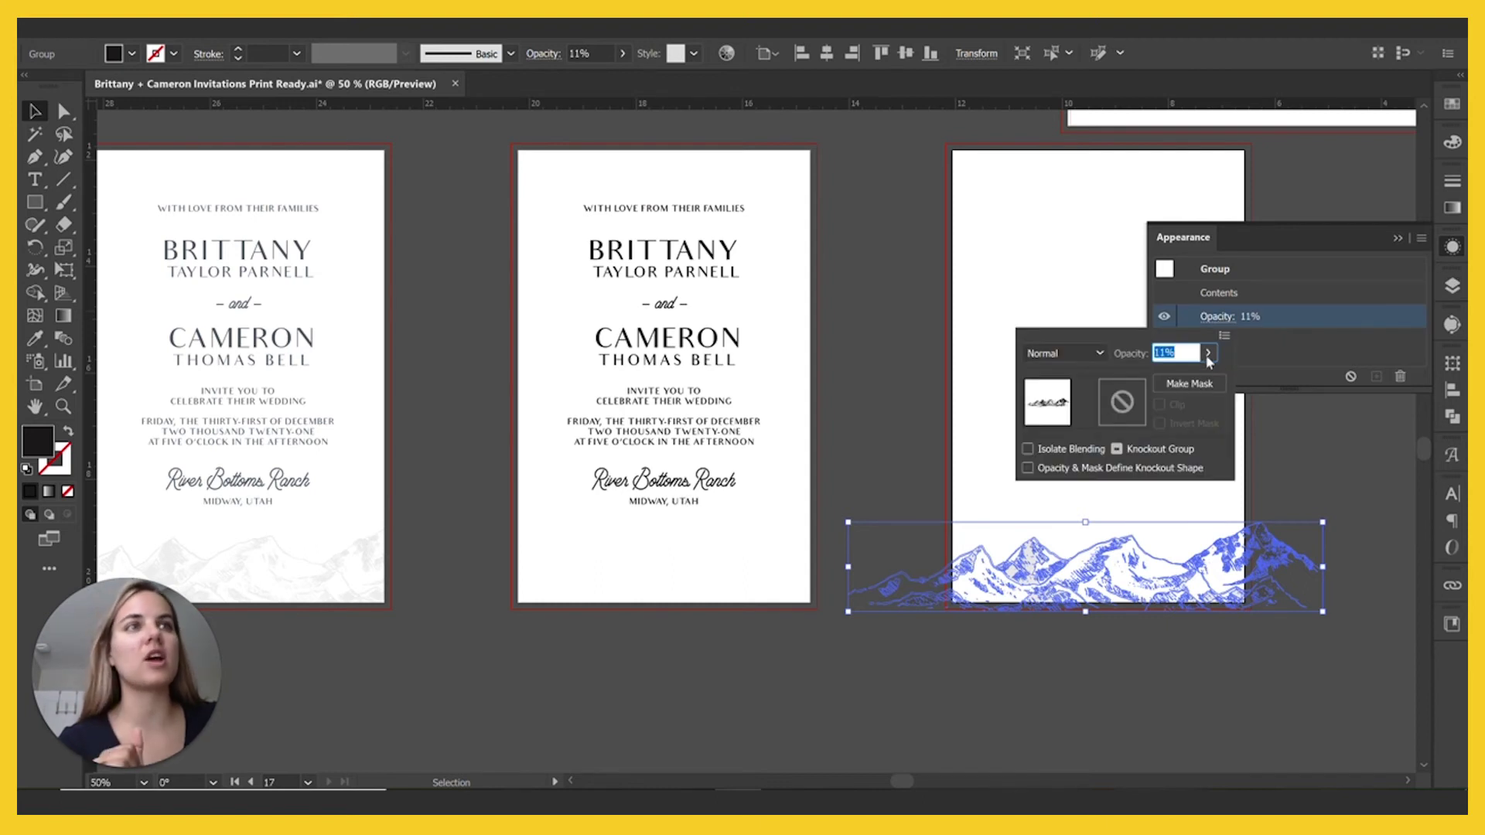
left_click(1207, 353)
left_click_drag(1142, 384, 1231, 387)
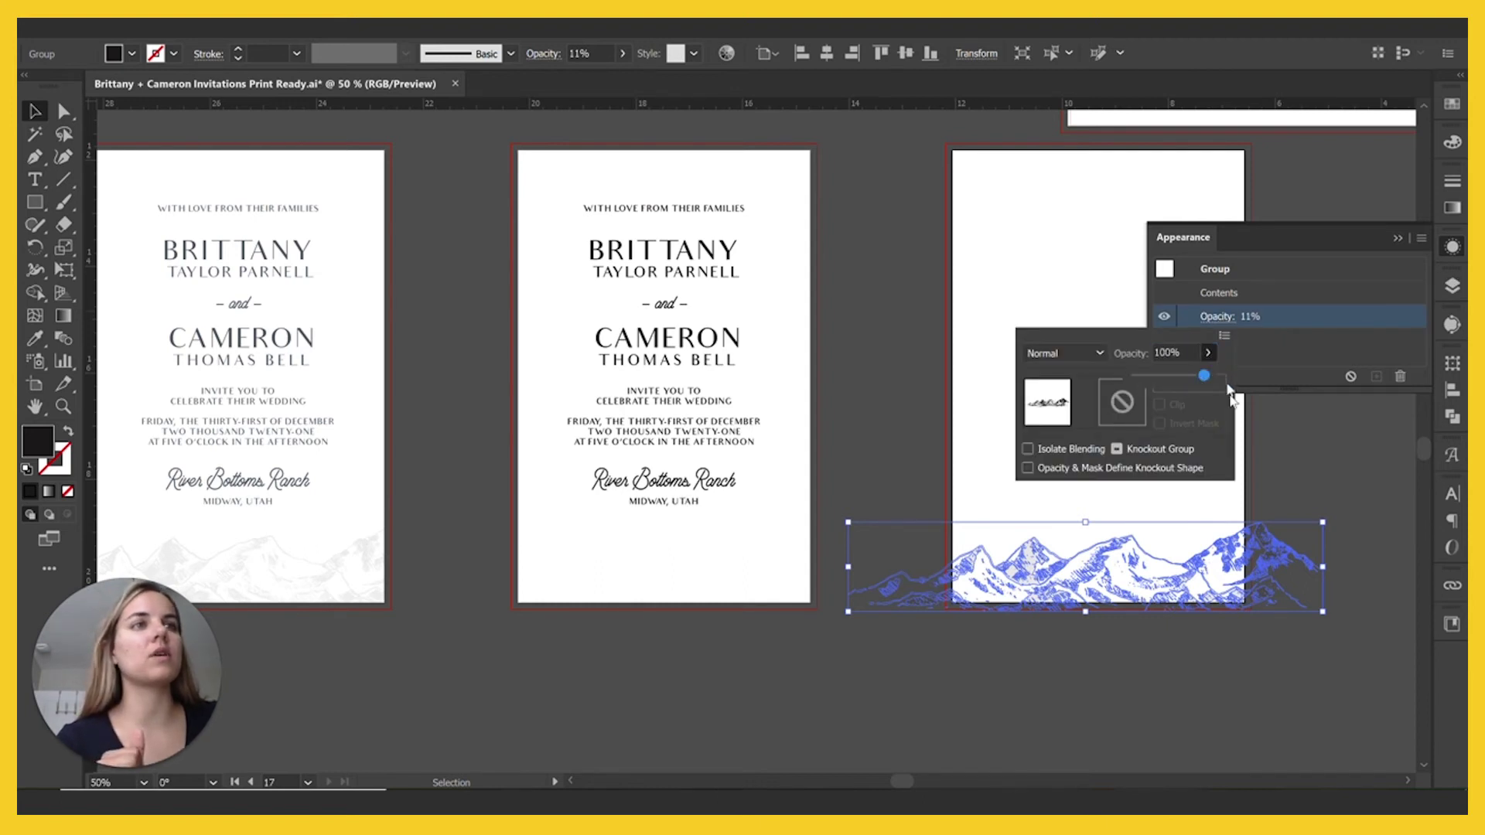
left_click(1331, 462)
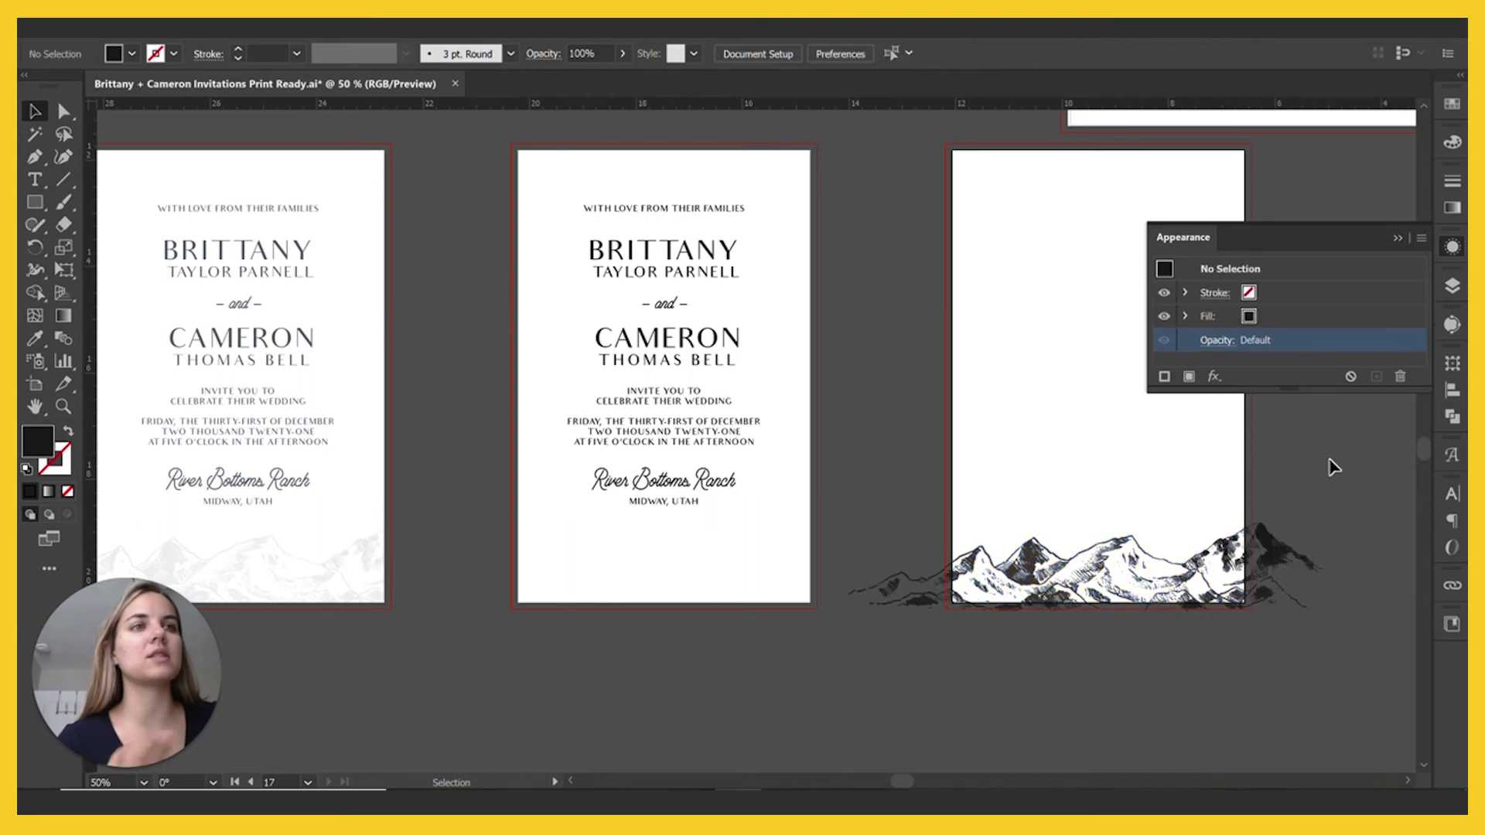
Change the inner mountain sub-group's opacity from 83% to 100%
left_click(1079, 602)
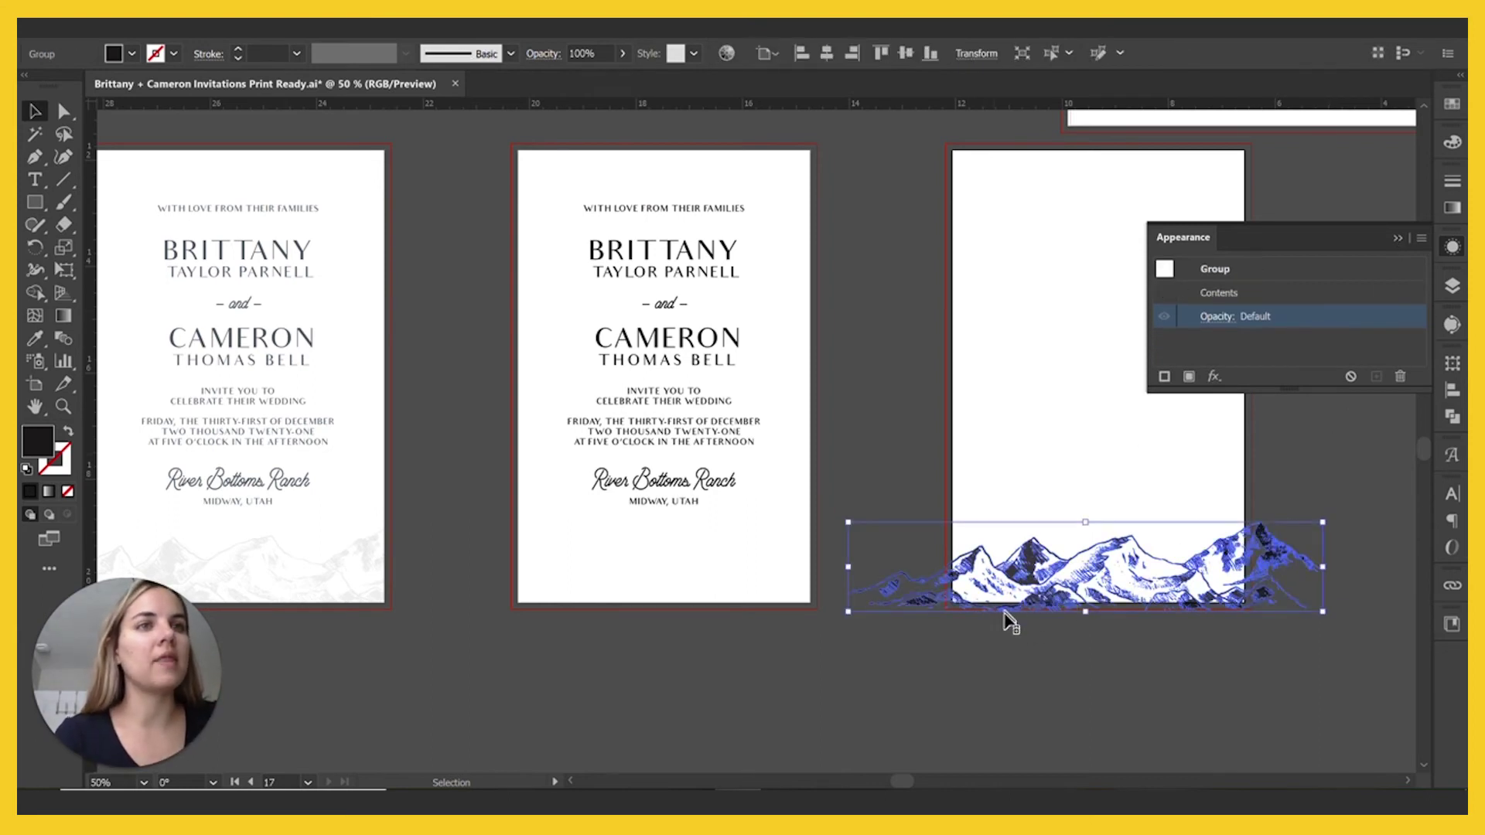
double_click(1018, 568)
left_click(1019, 569)
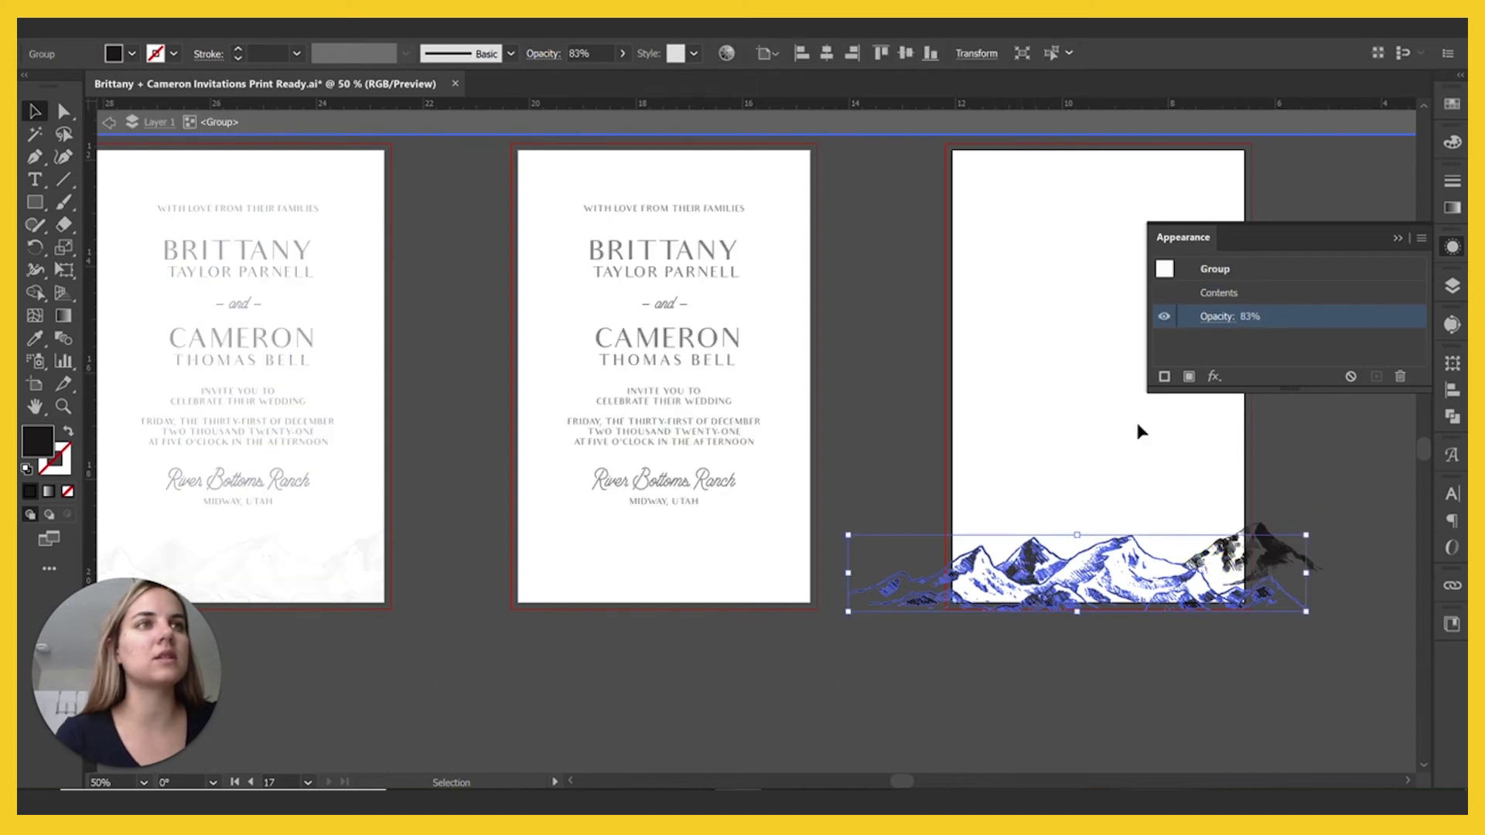
left_click(1211, 318)
type("100")
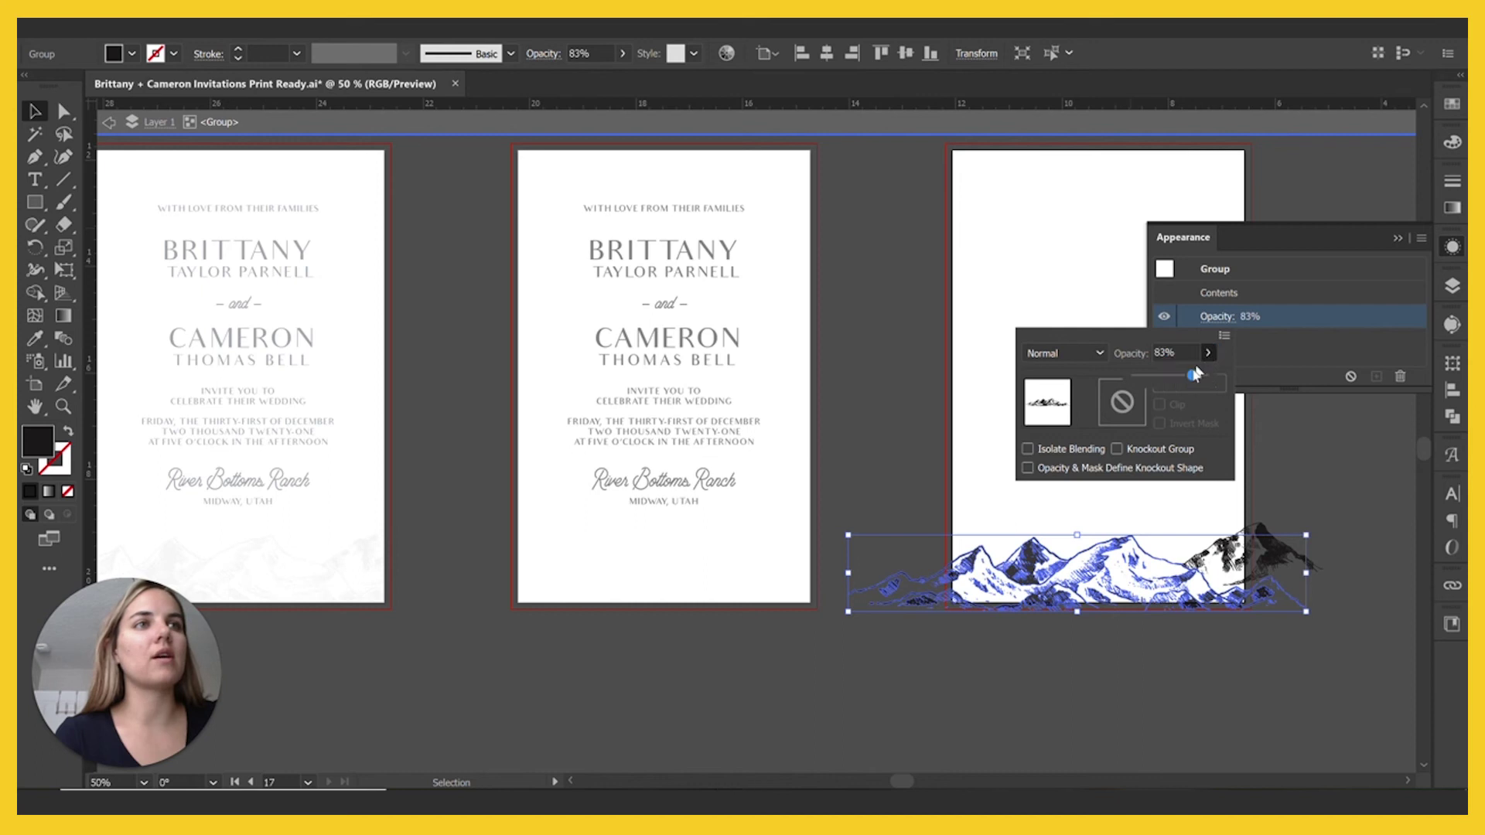
key("Return")
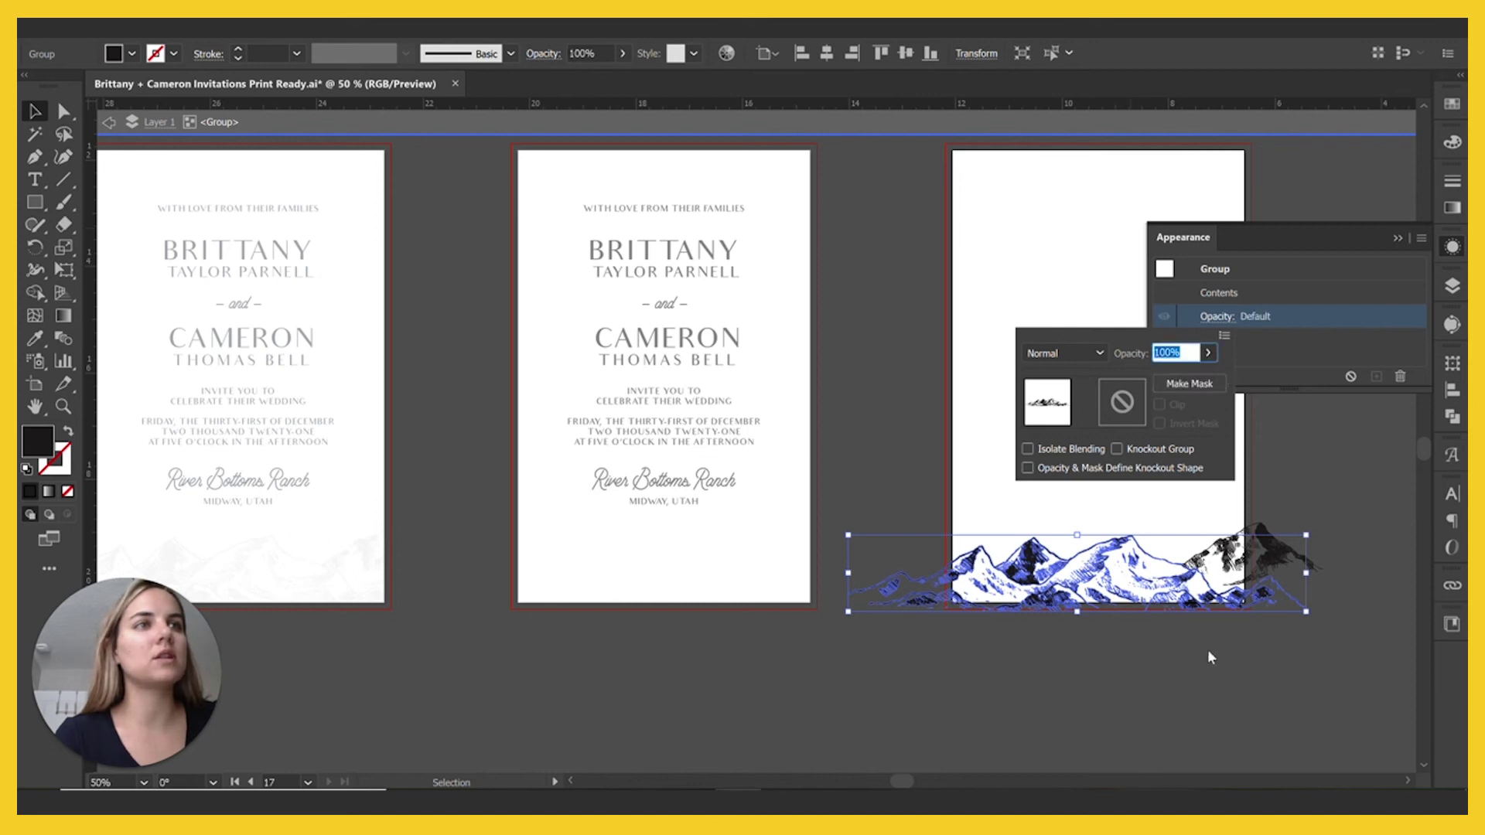
key("Escape")
key("Escape")
left_click(1176, 672)
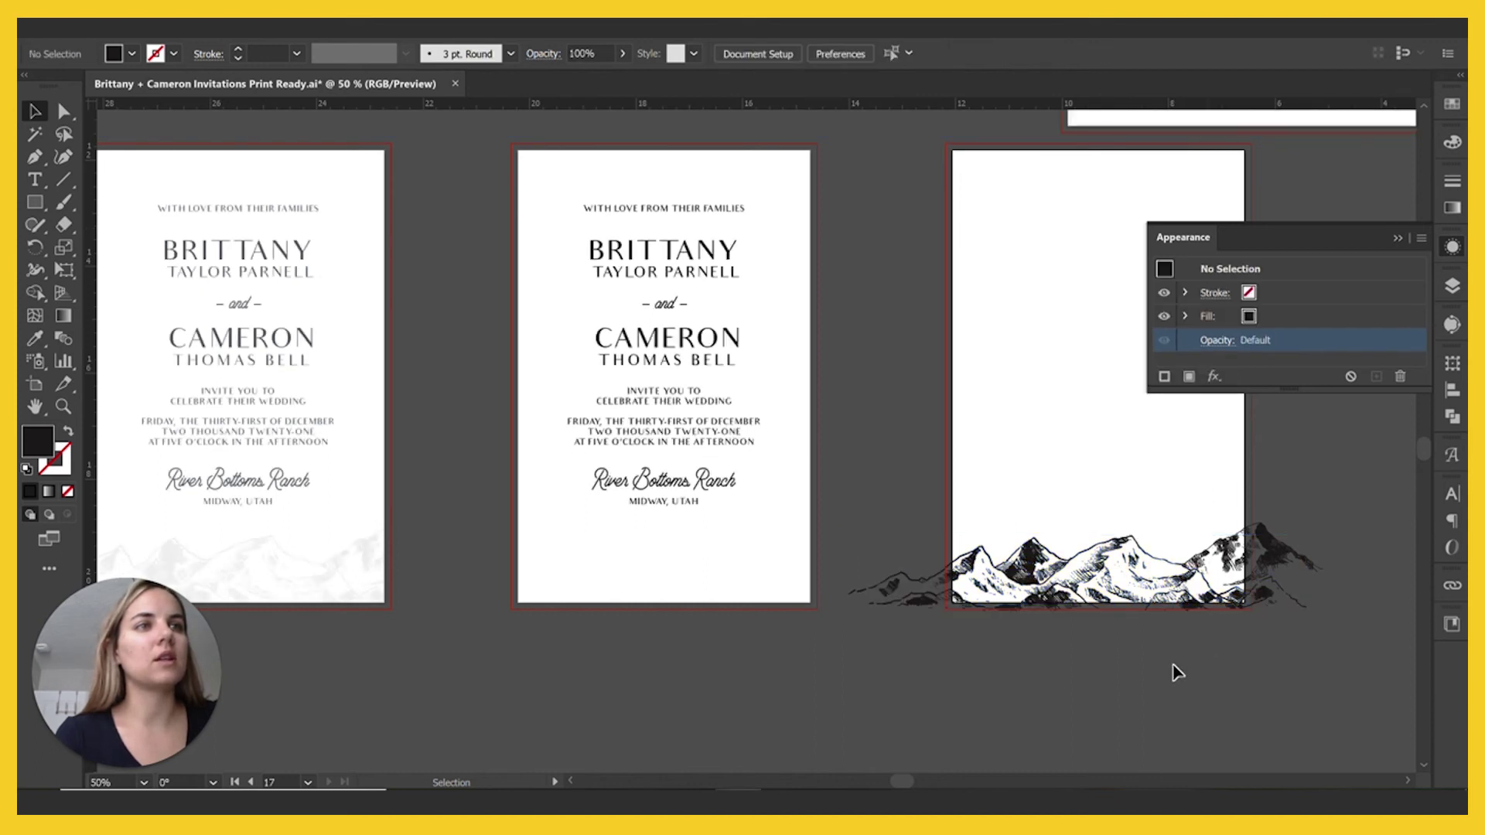
left_click(1398, 237)
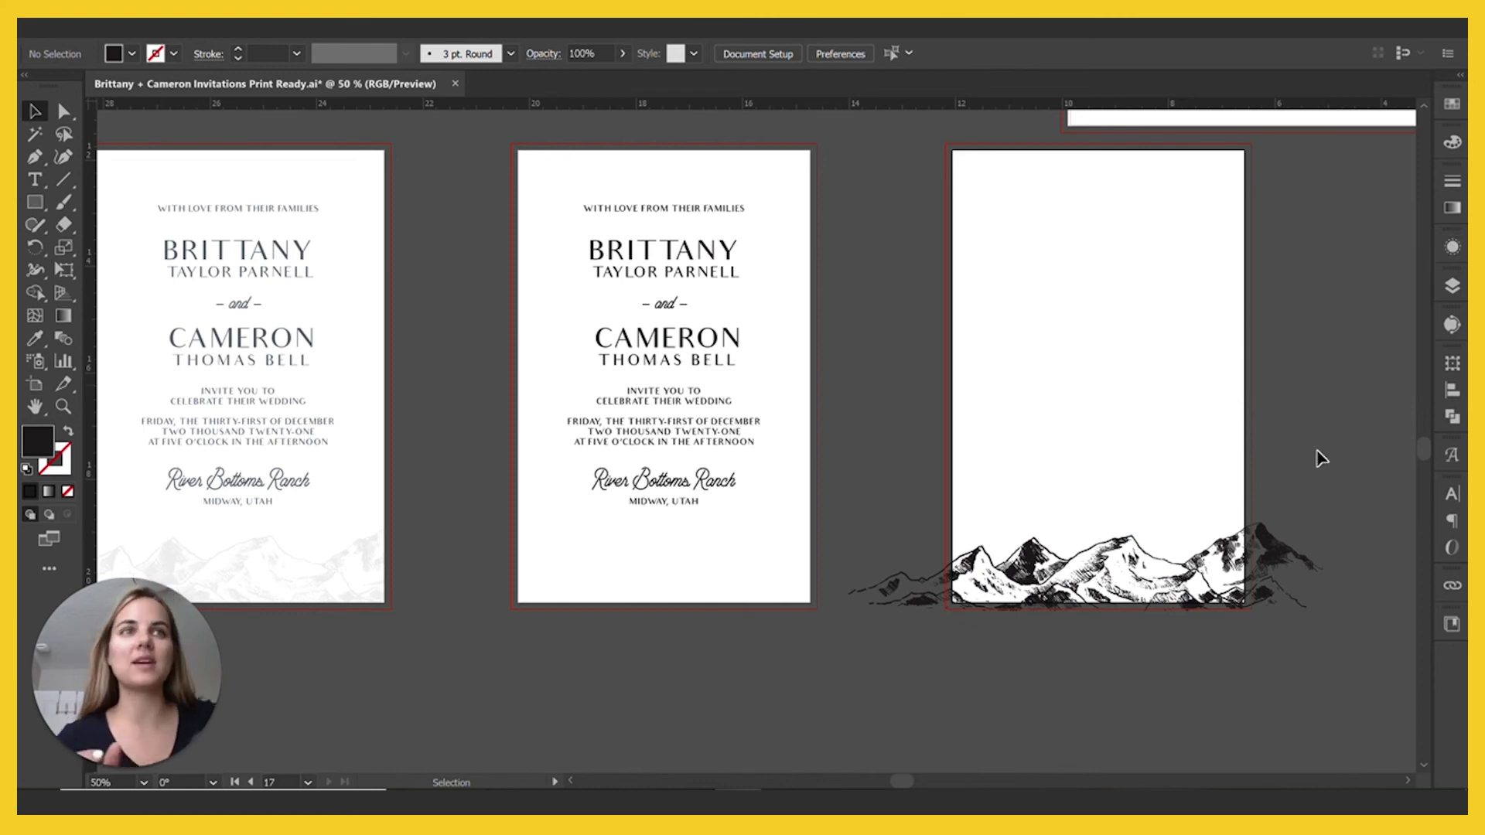
scroll(1320, 458, "up", 2)
scroll(1320, 457, "left", 2)
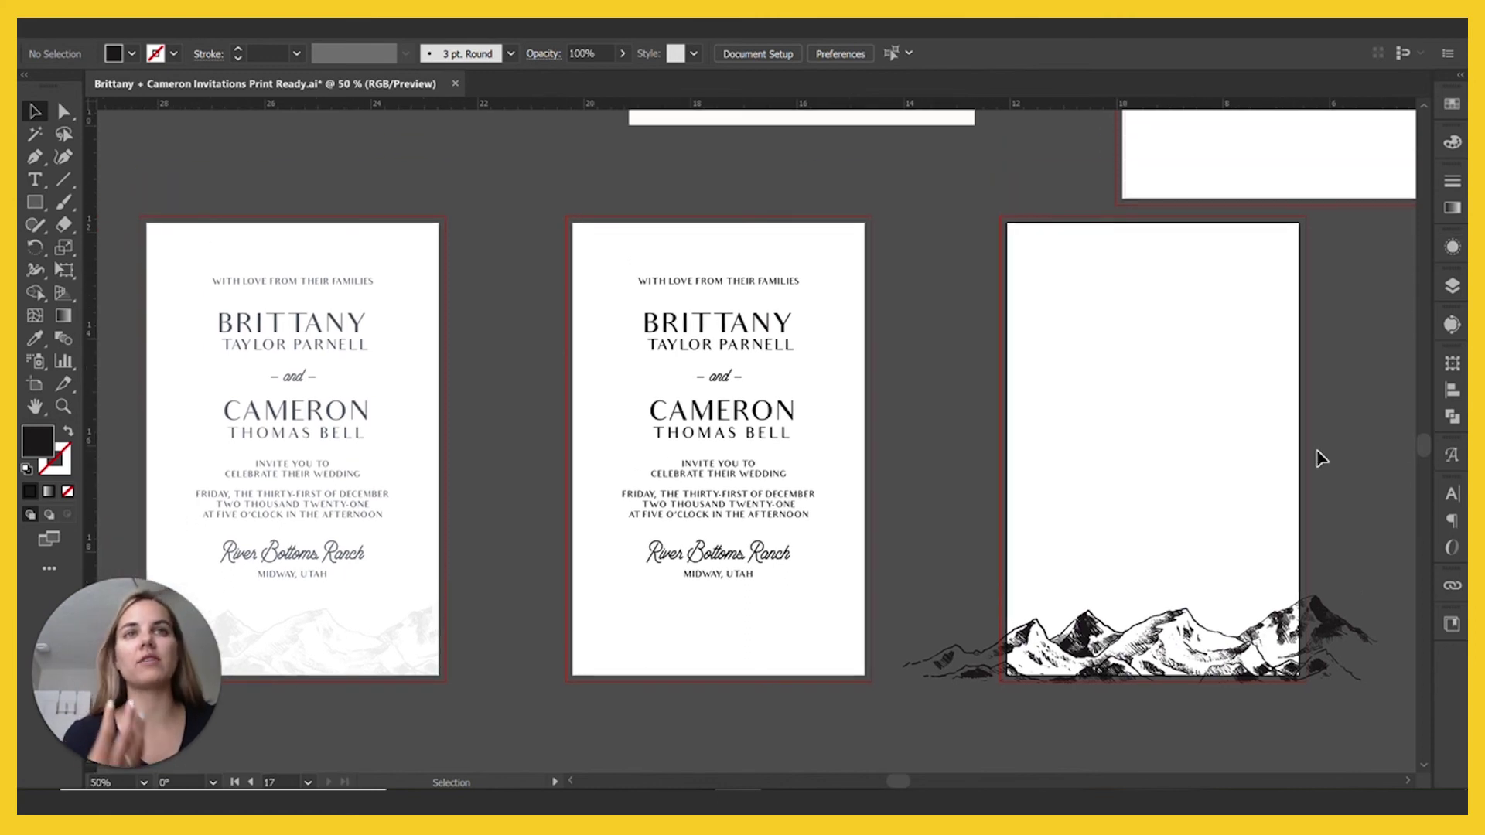
scroll(1320, 458, "left", 1)
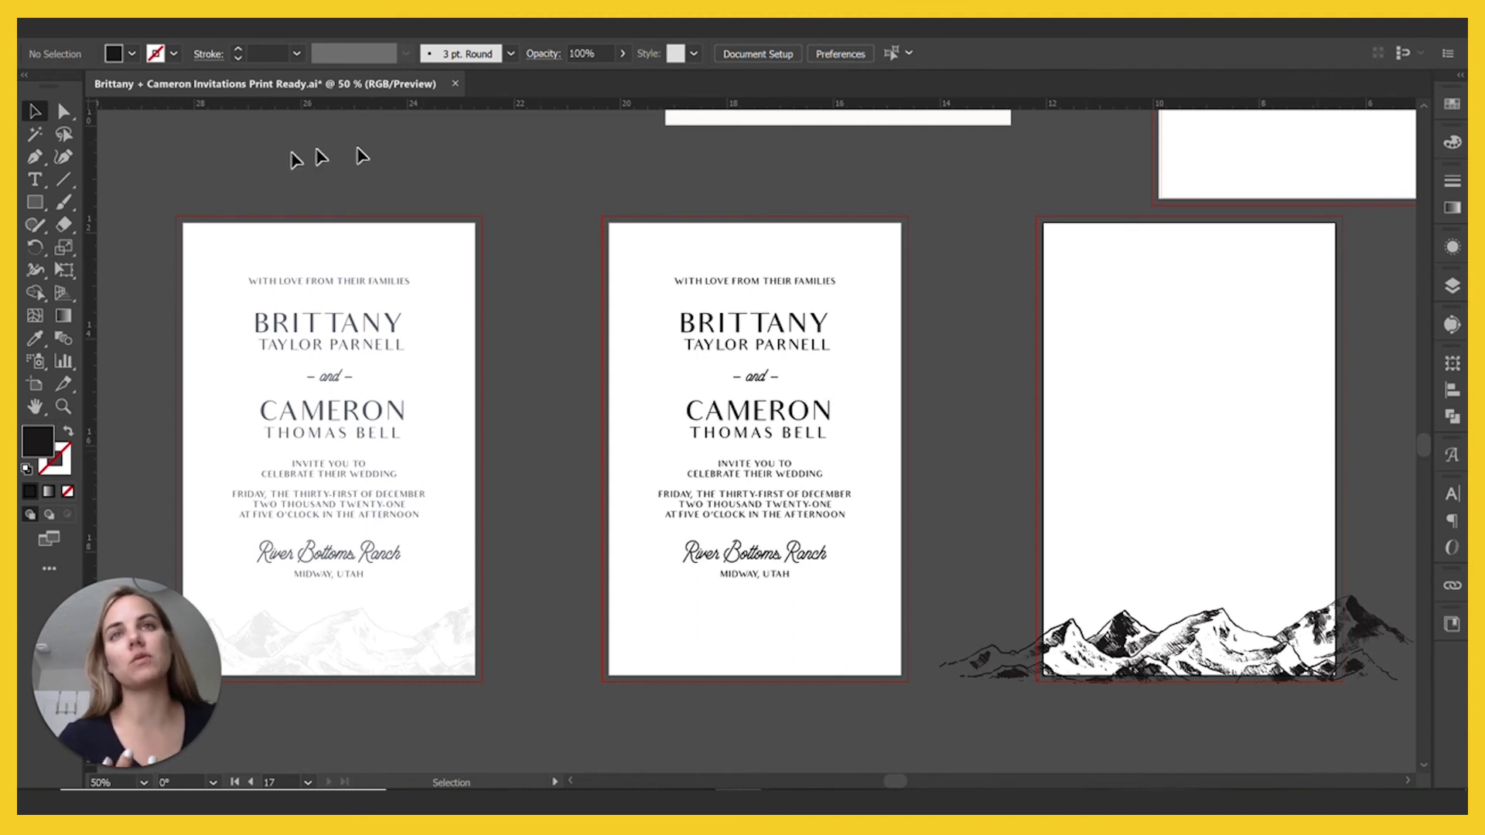